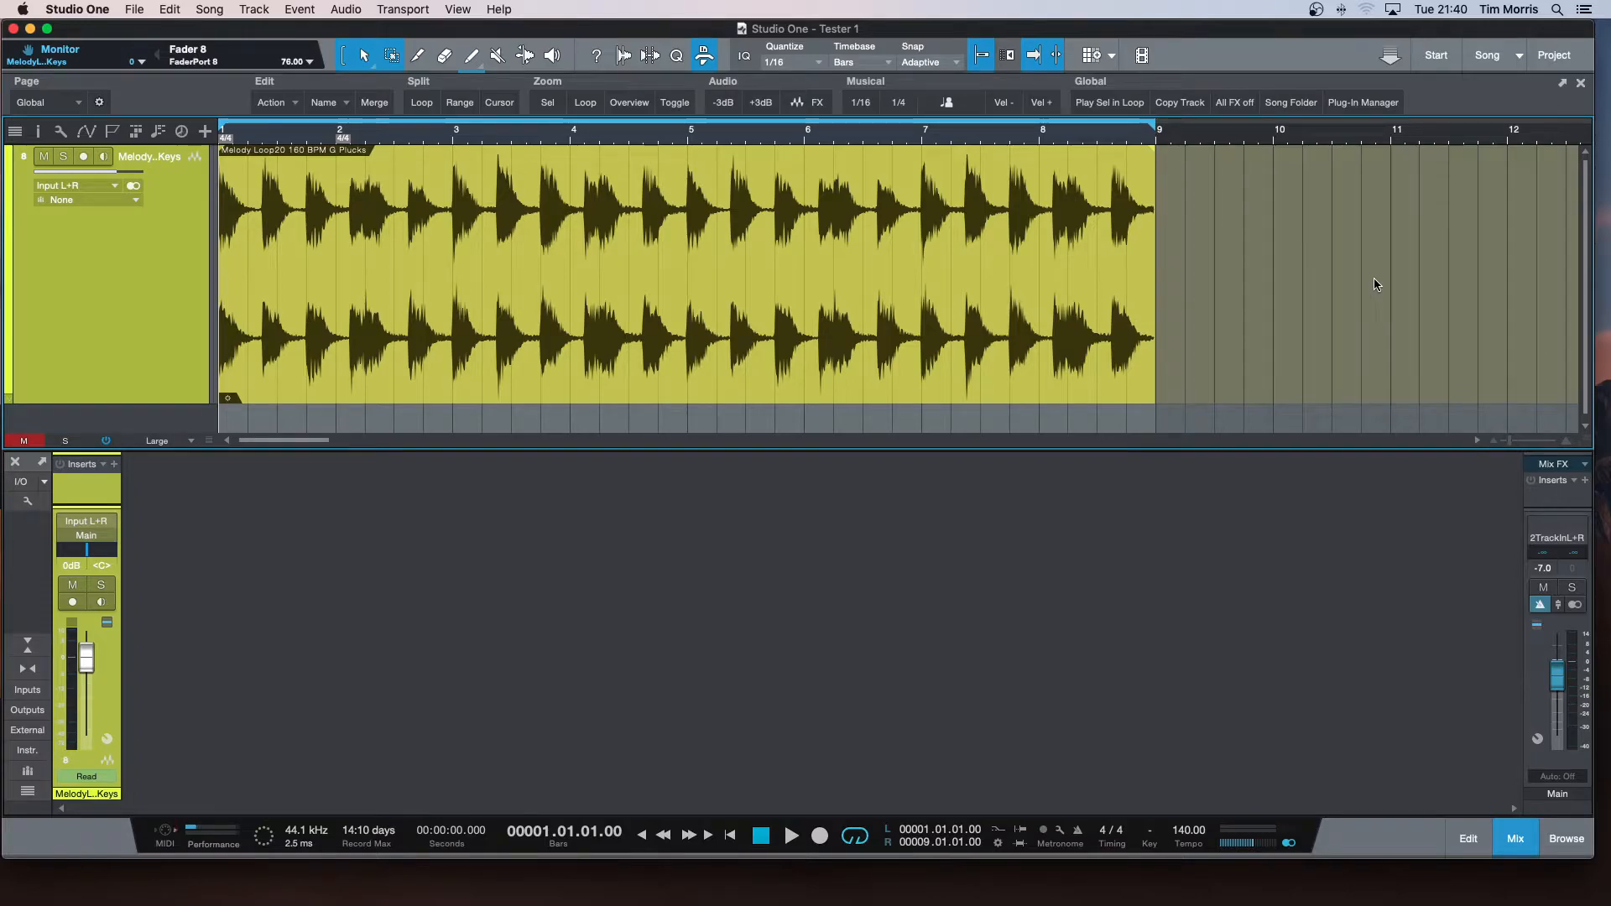
Play the melody loop, and display the track's volume automation envelope, checking which automation parameters are available.
key("space")
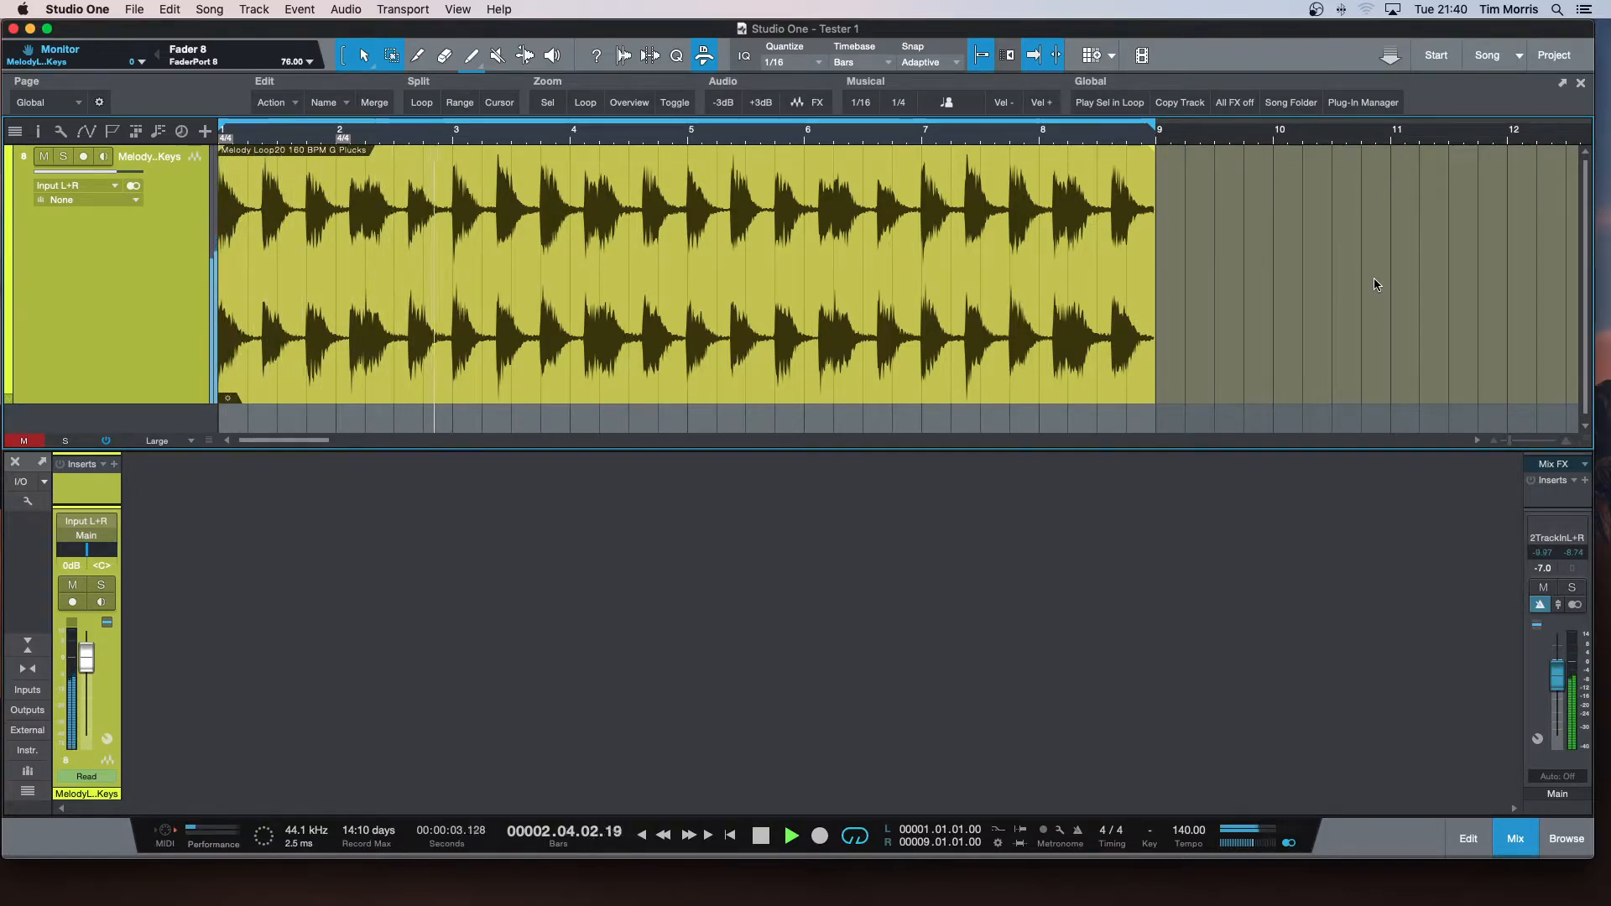
key("space")
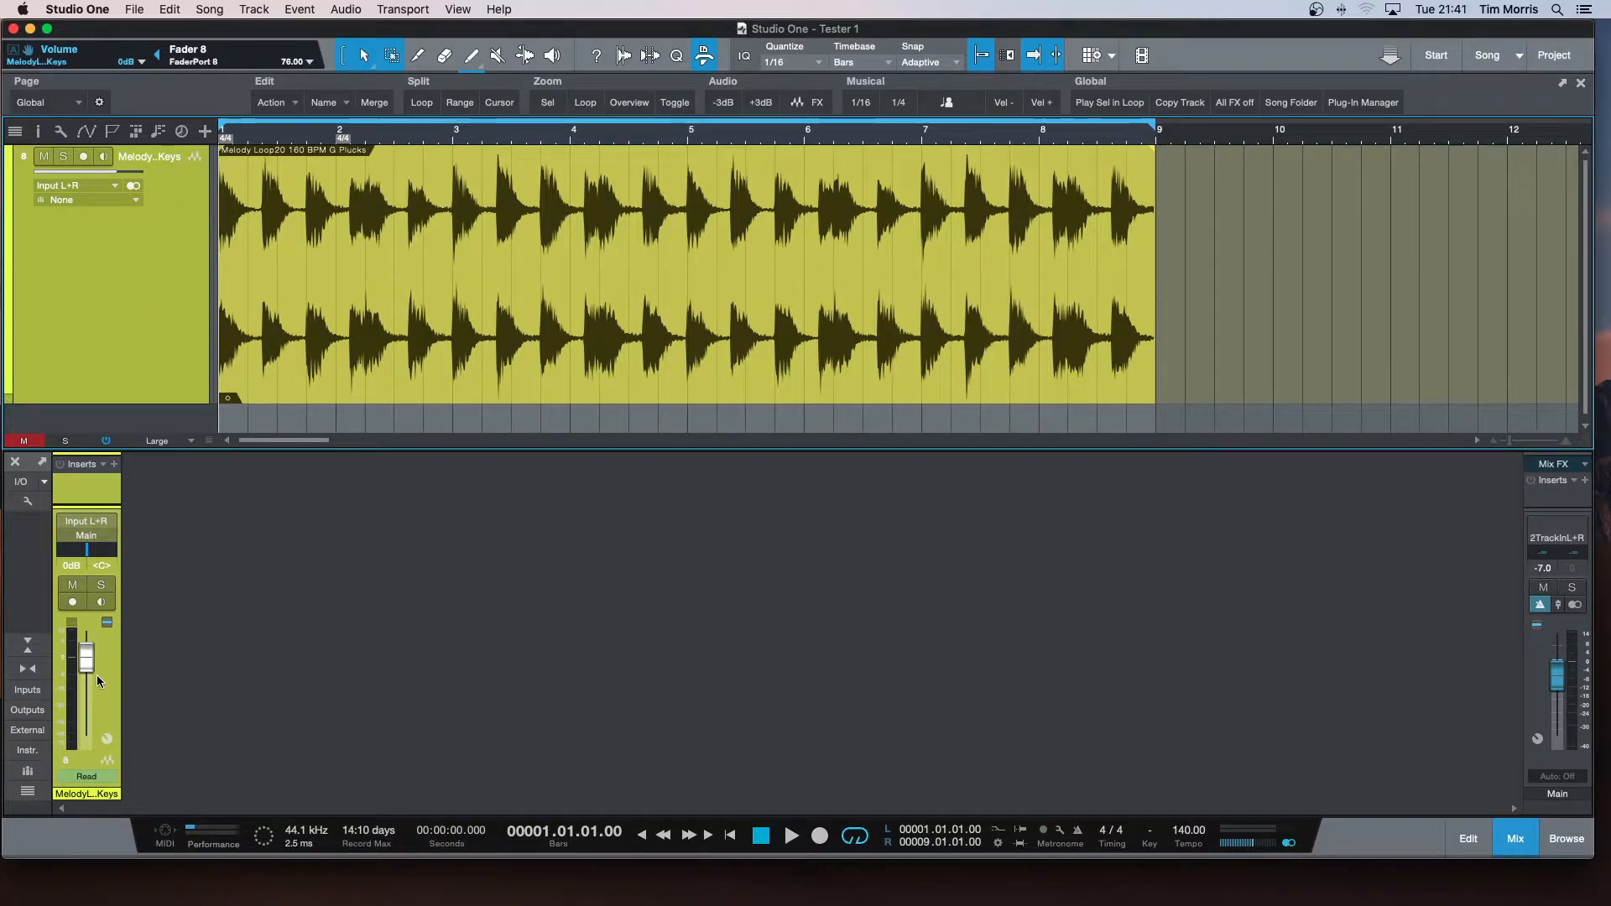
left_click(86, 133)
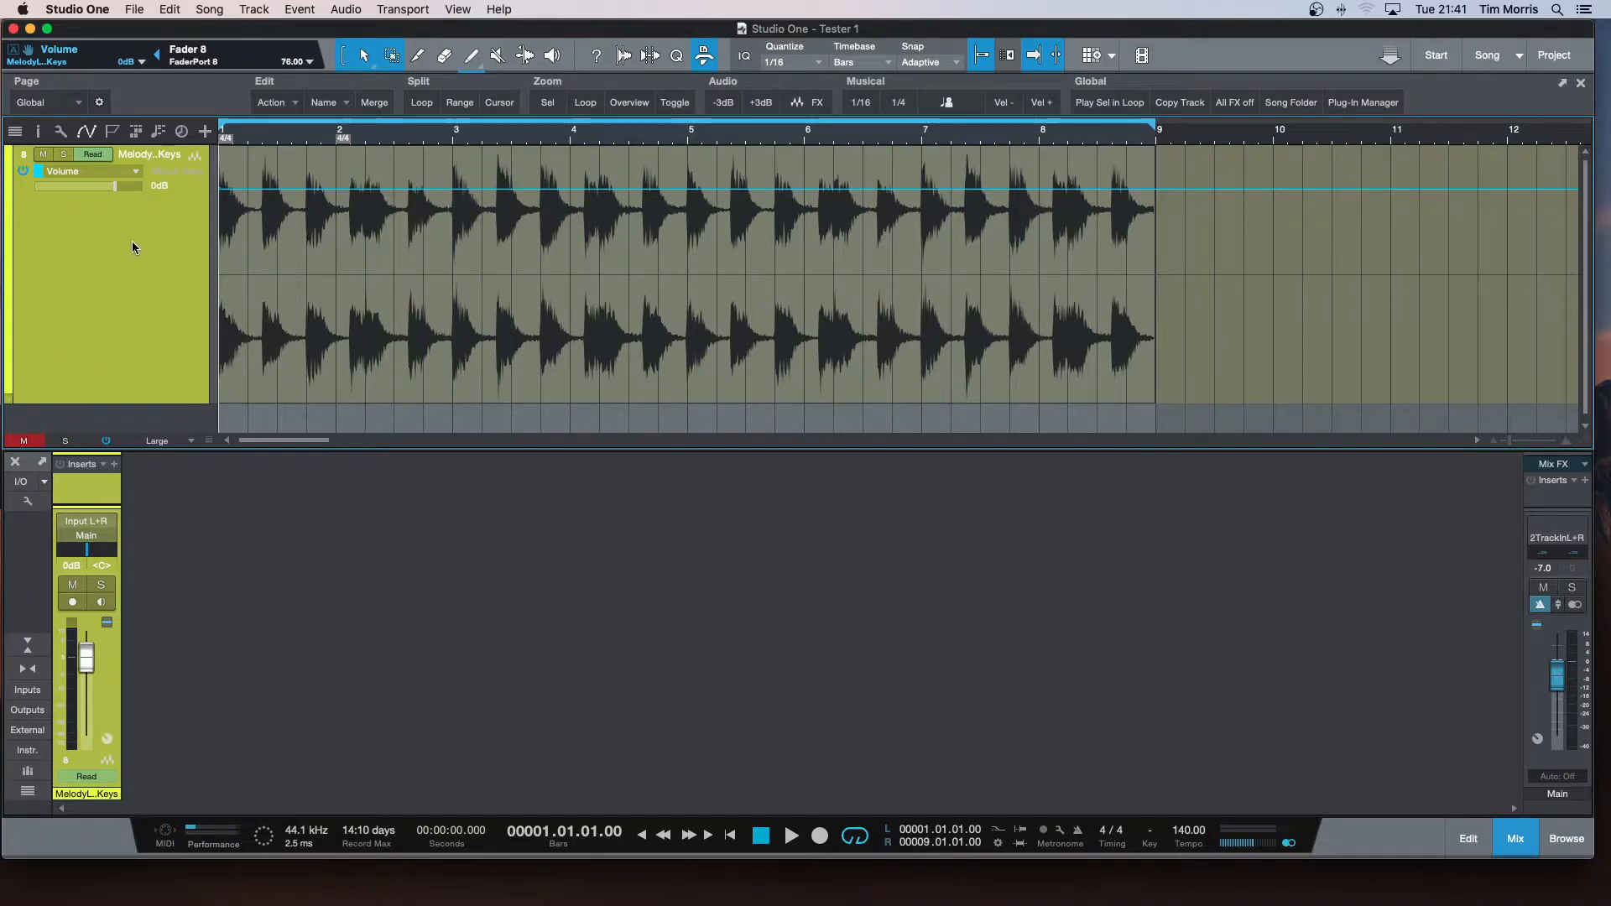
left_click(135, 170)
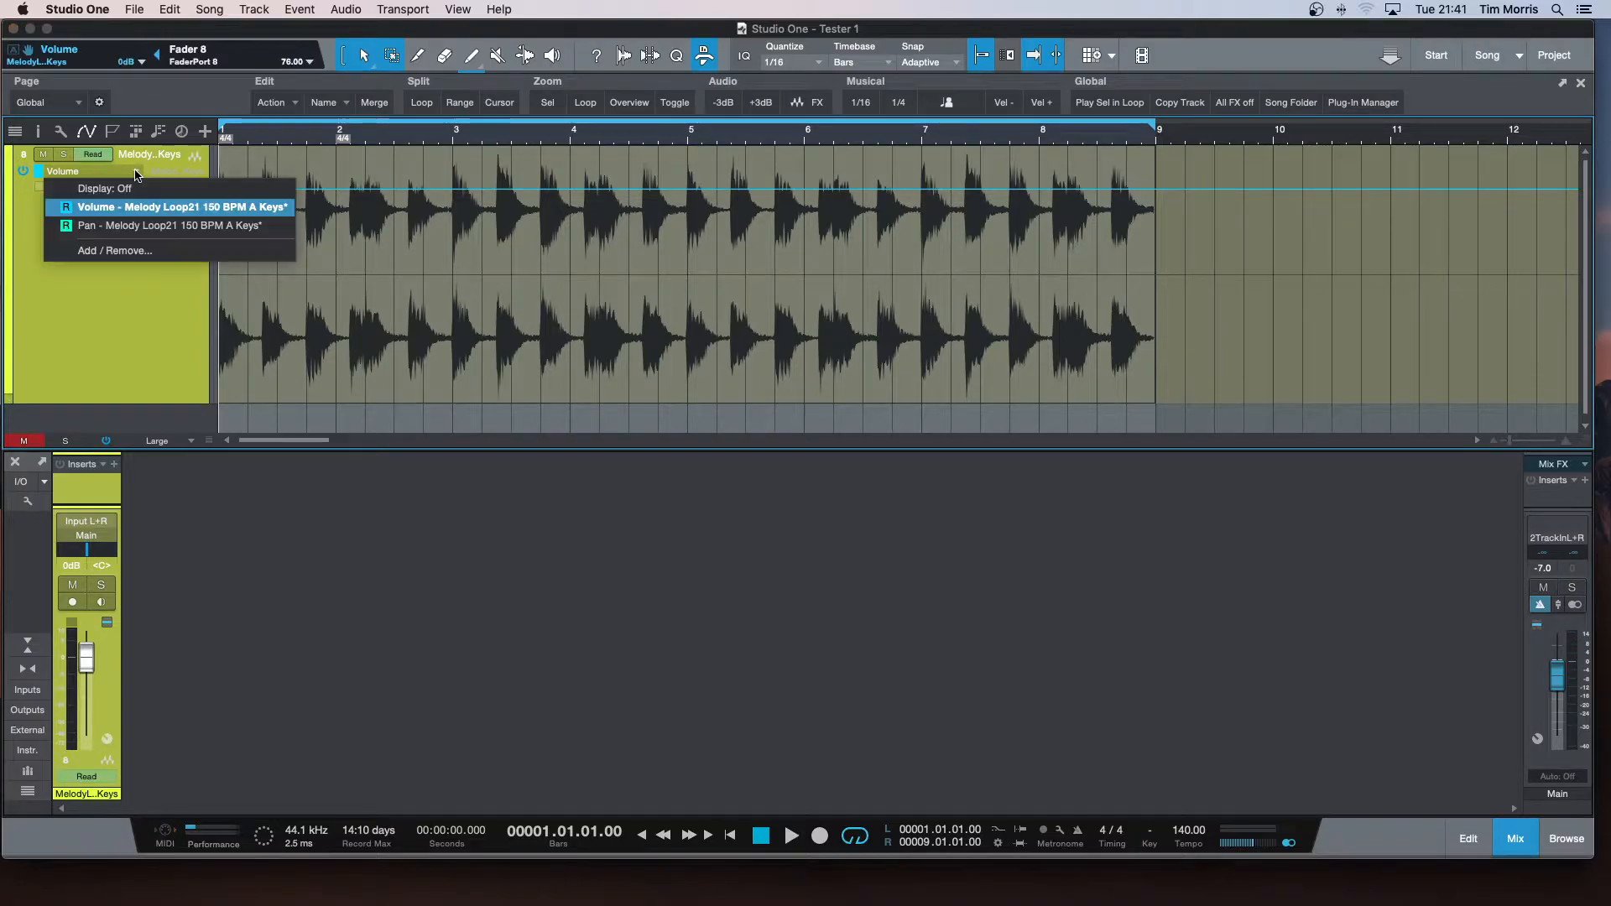
left_click(109, 318)
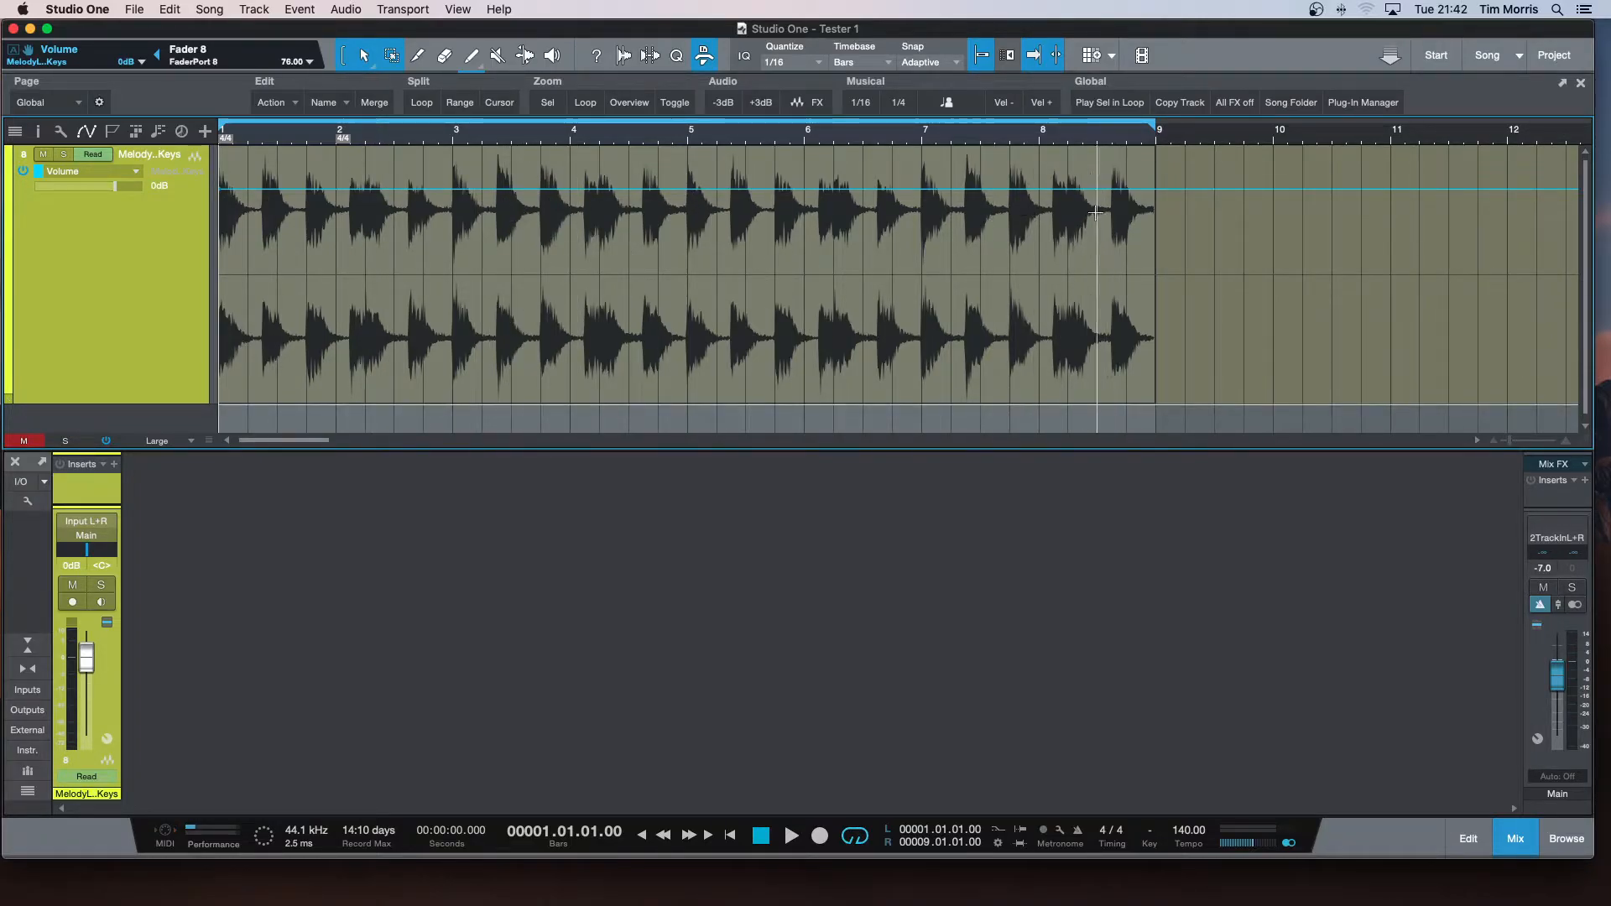
Add volume automation points at bars 9, 3 and 5, and lower the envelope section between bars 3 and 5.
left_click(1156, 191)
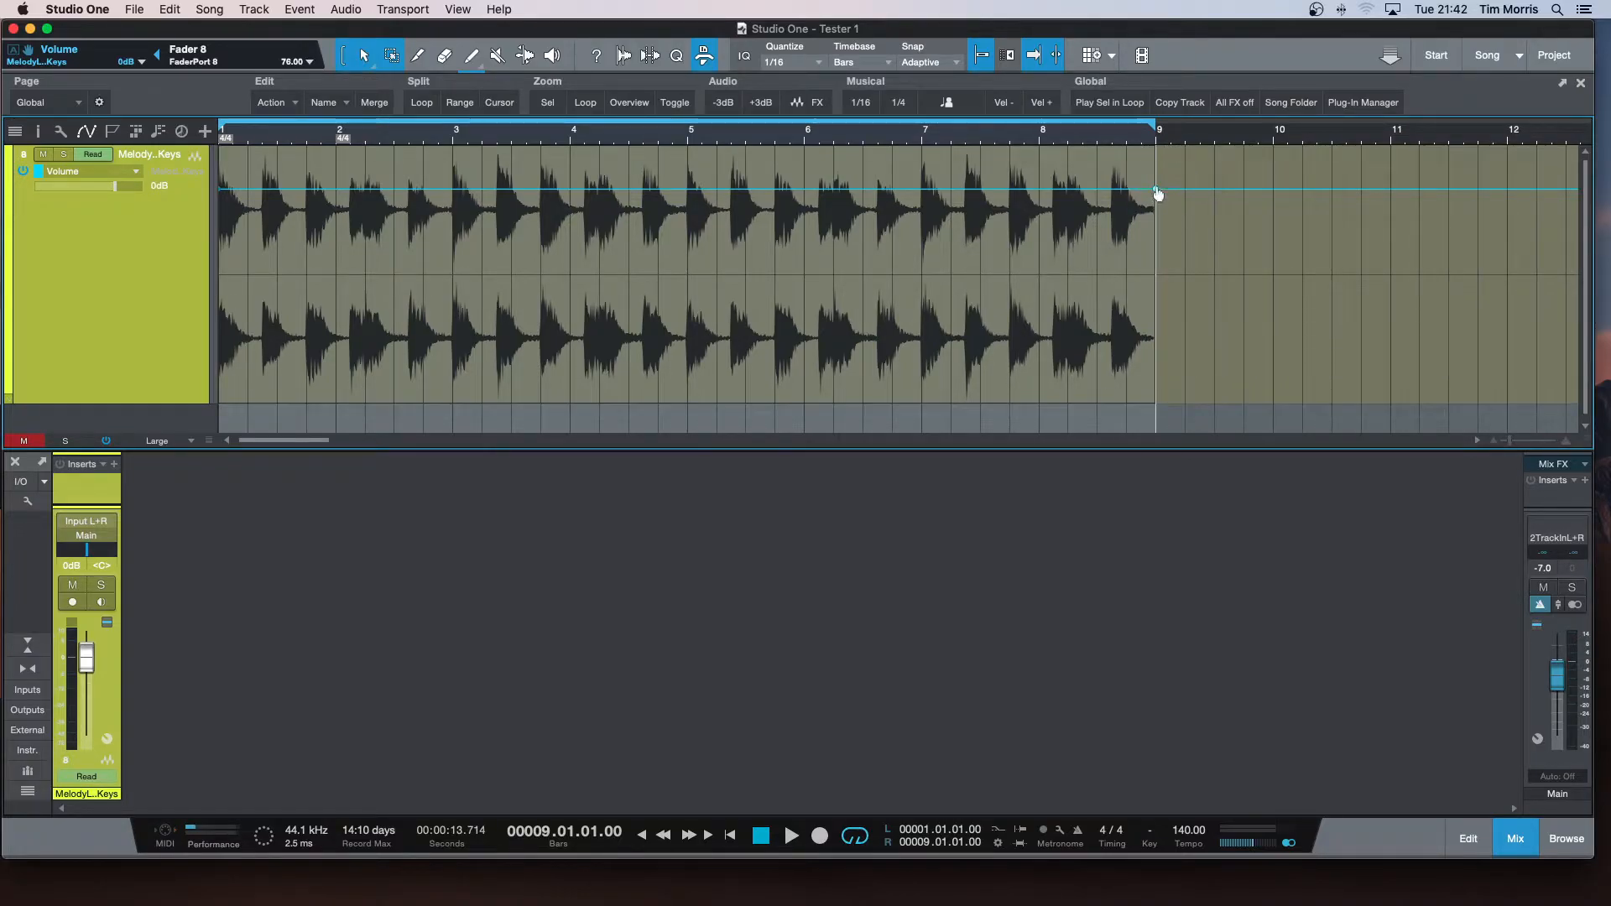
mouse_move(1156, 195)
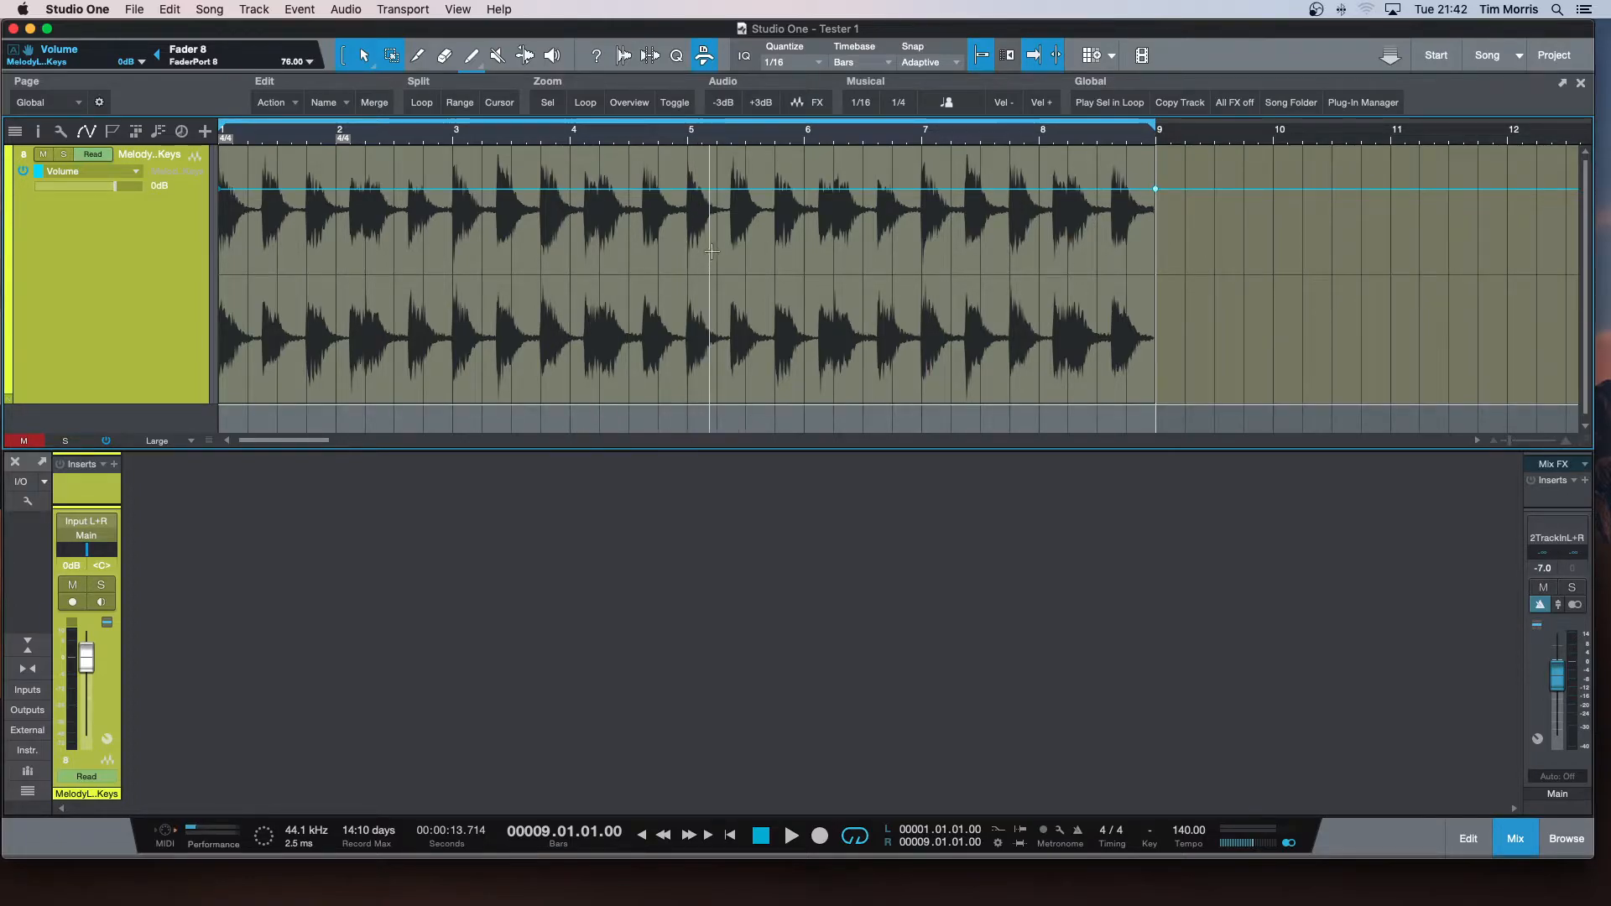
left_click(455, 193)
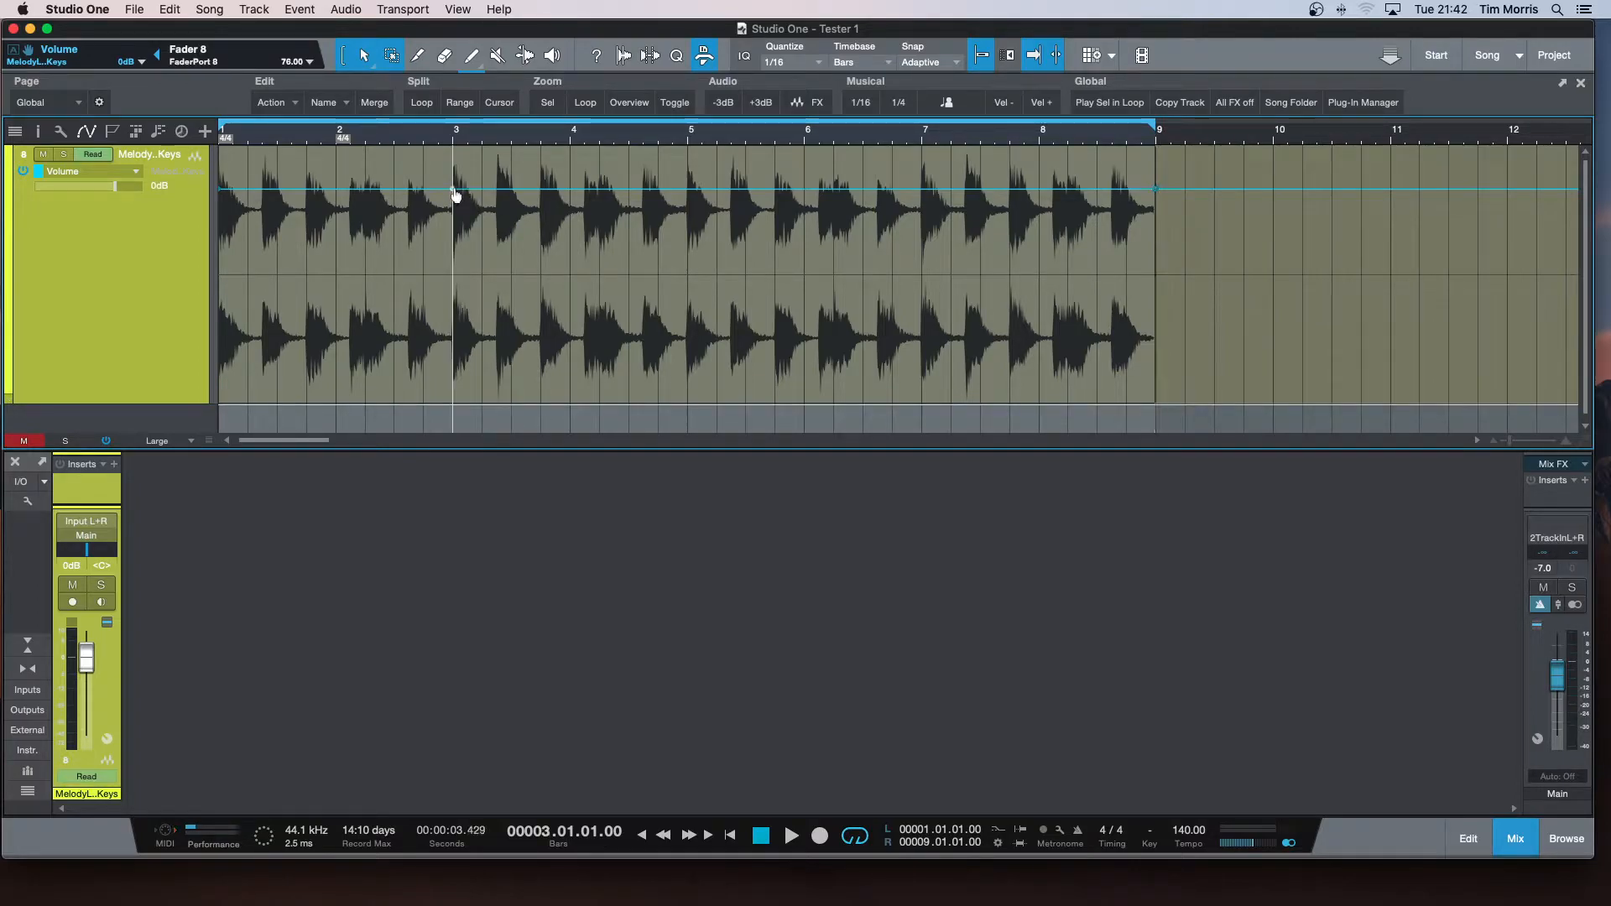
left_click(684, 192)
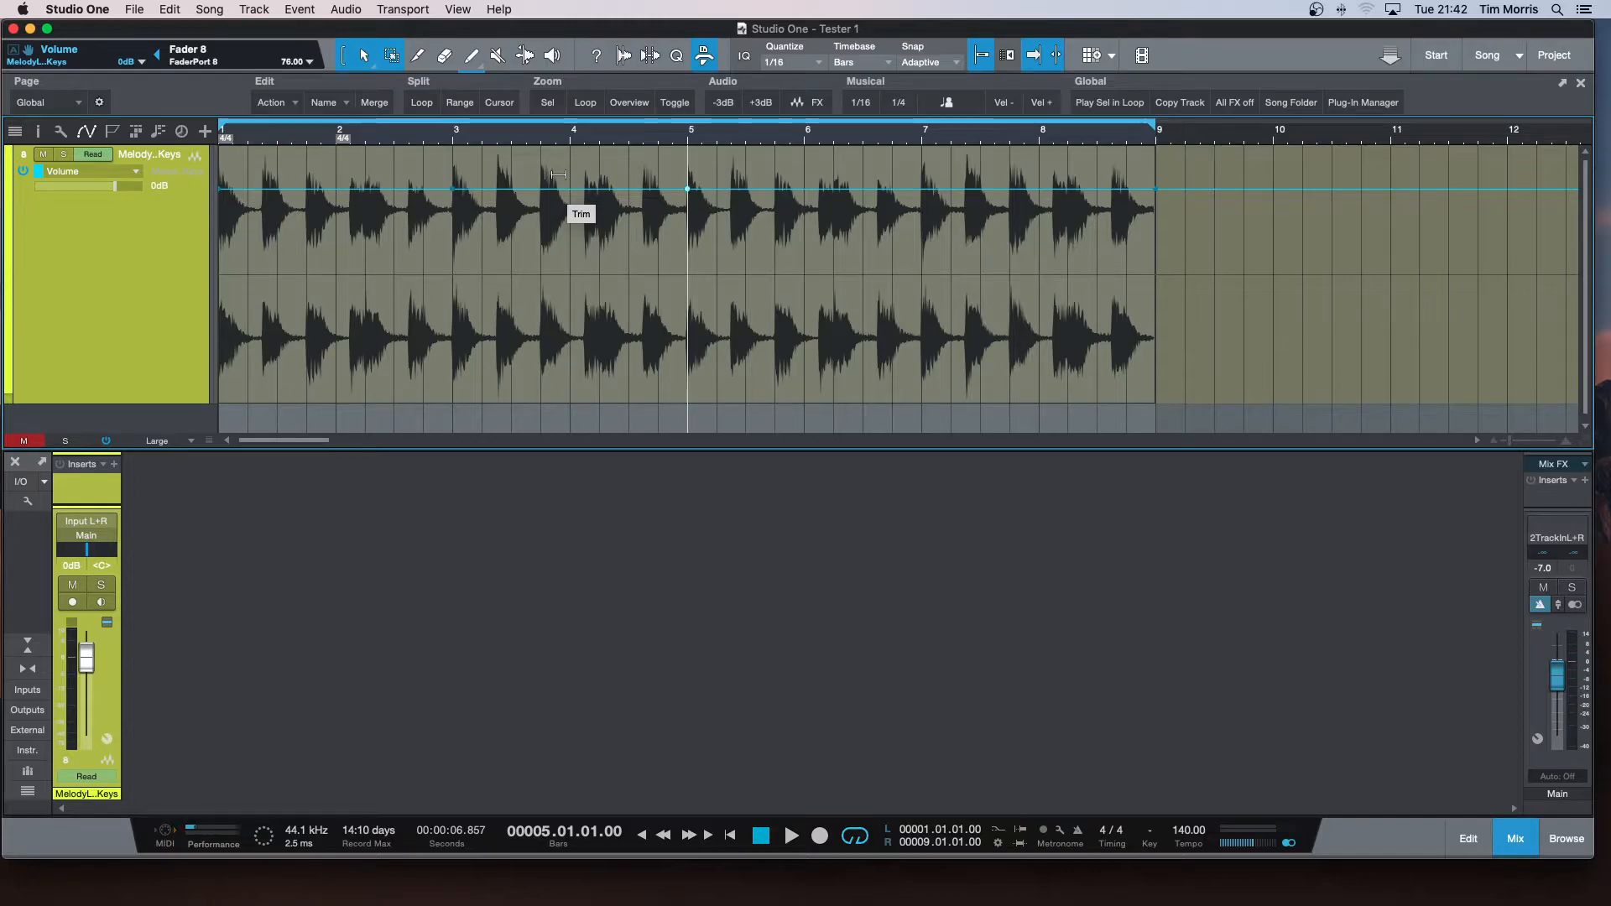
left_click_drag(558, 175, 557, 233)
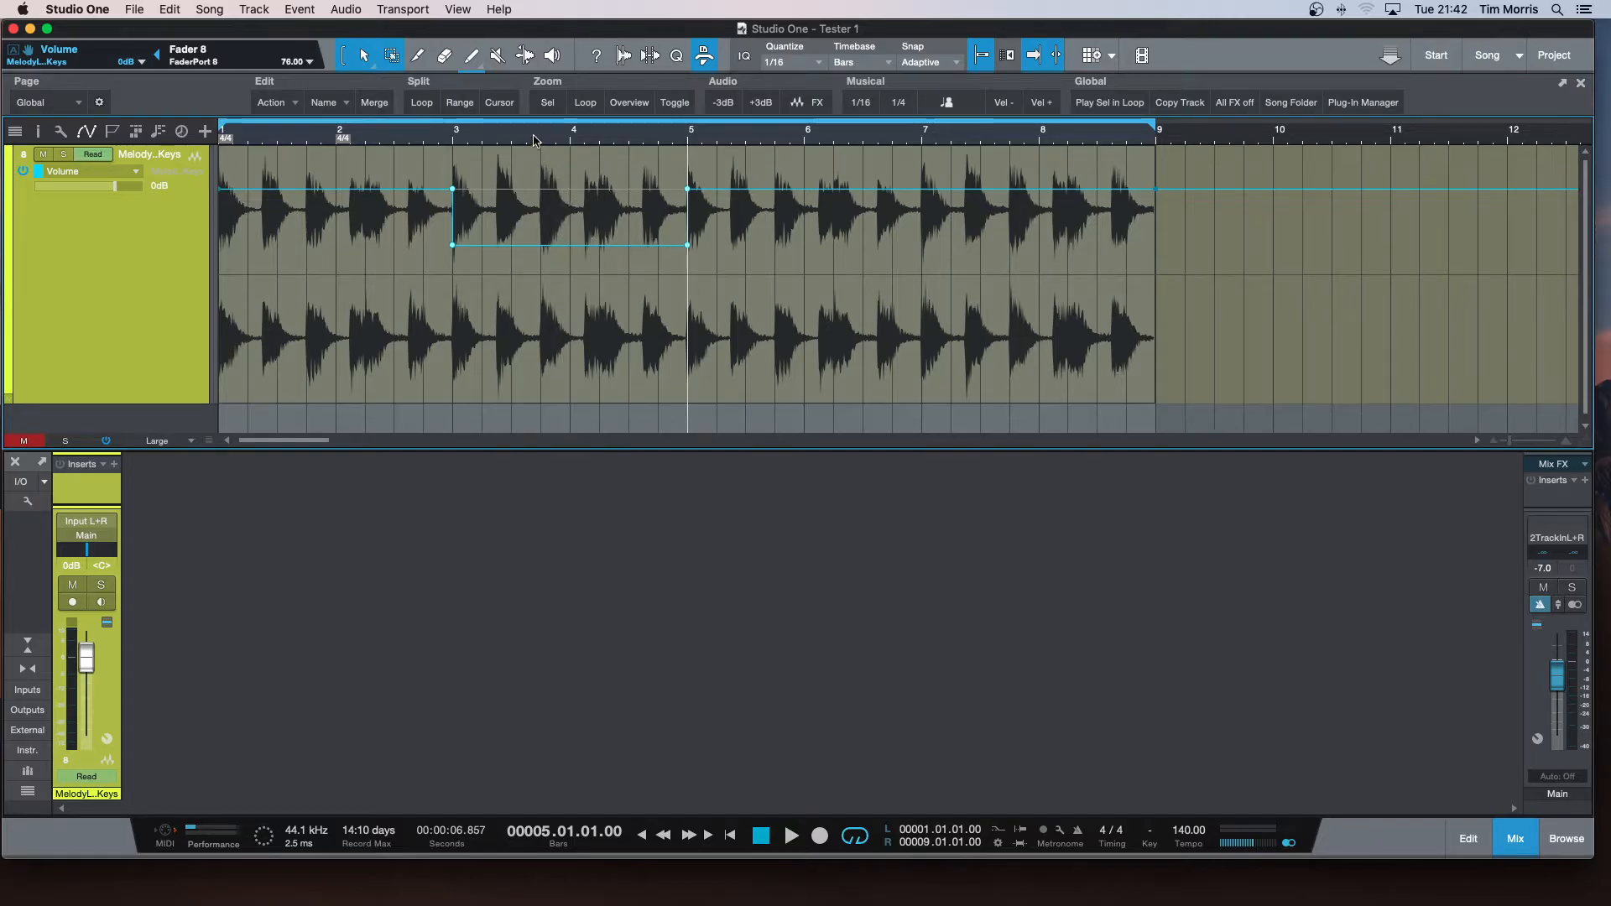
Look over the channel's automation modes without changing the mode, and play the loop from the start to audition the volume dip.
key("Home")
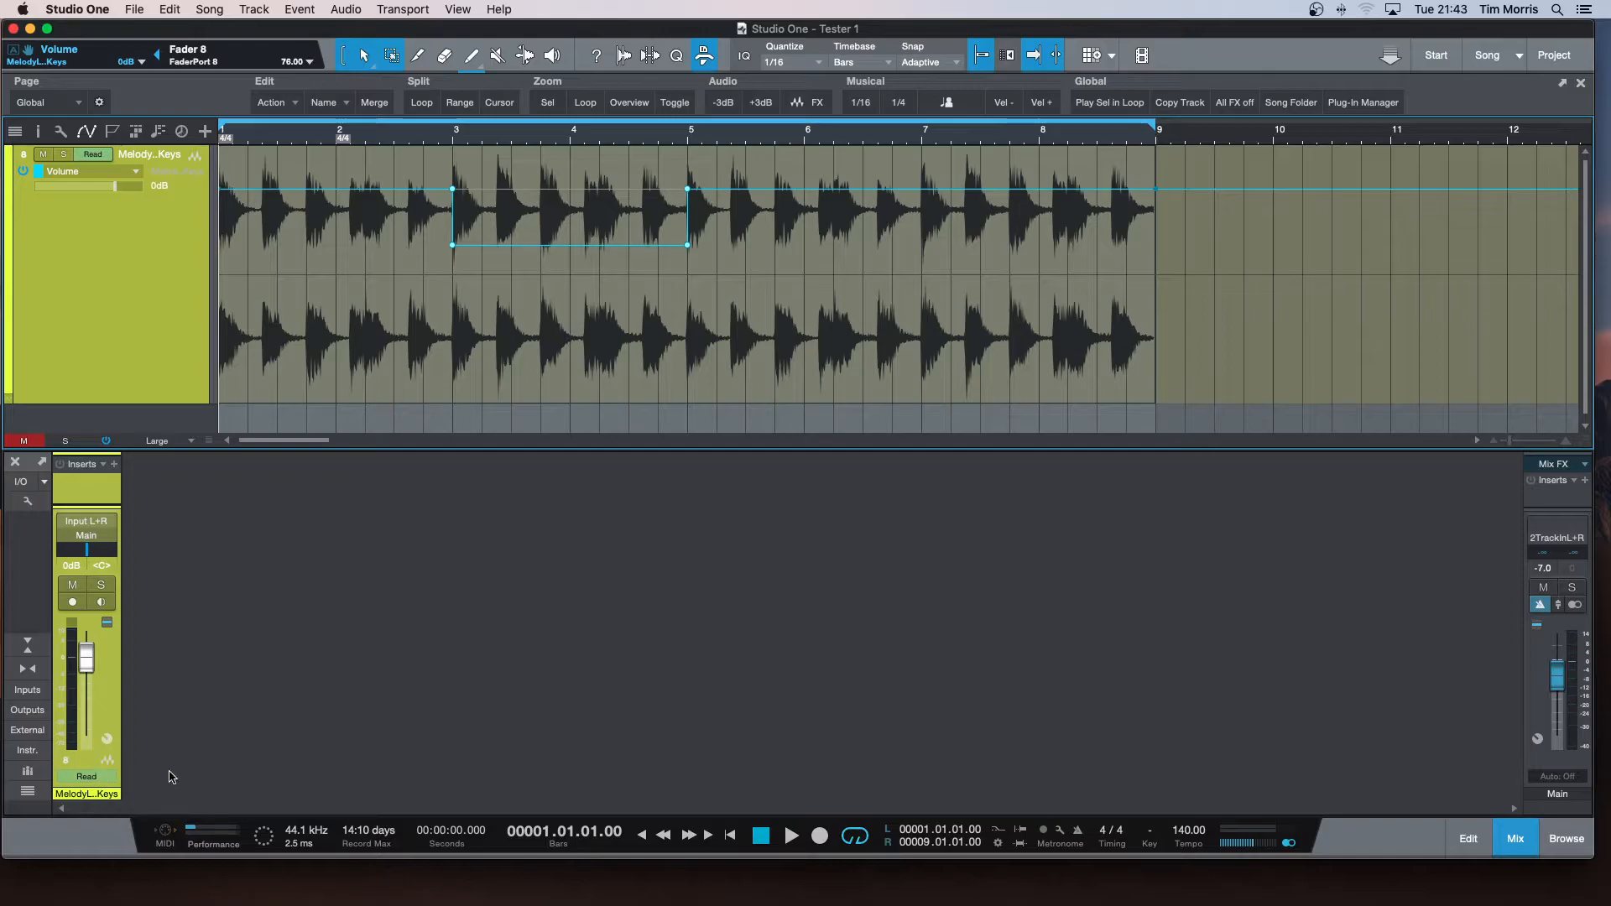
left_click(98, 777)
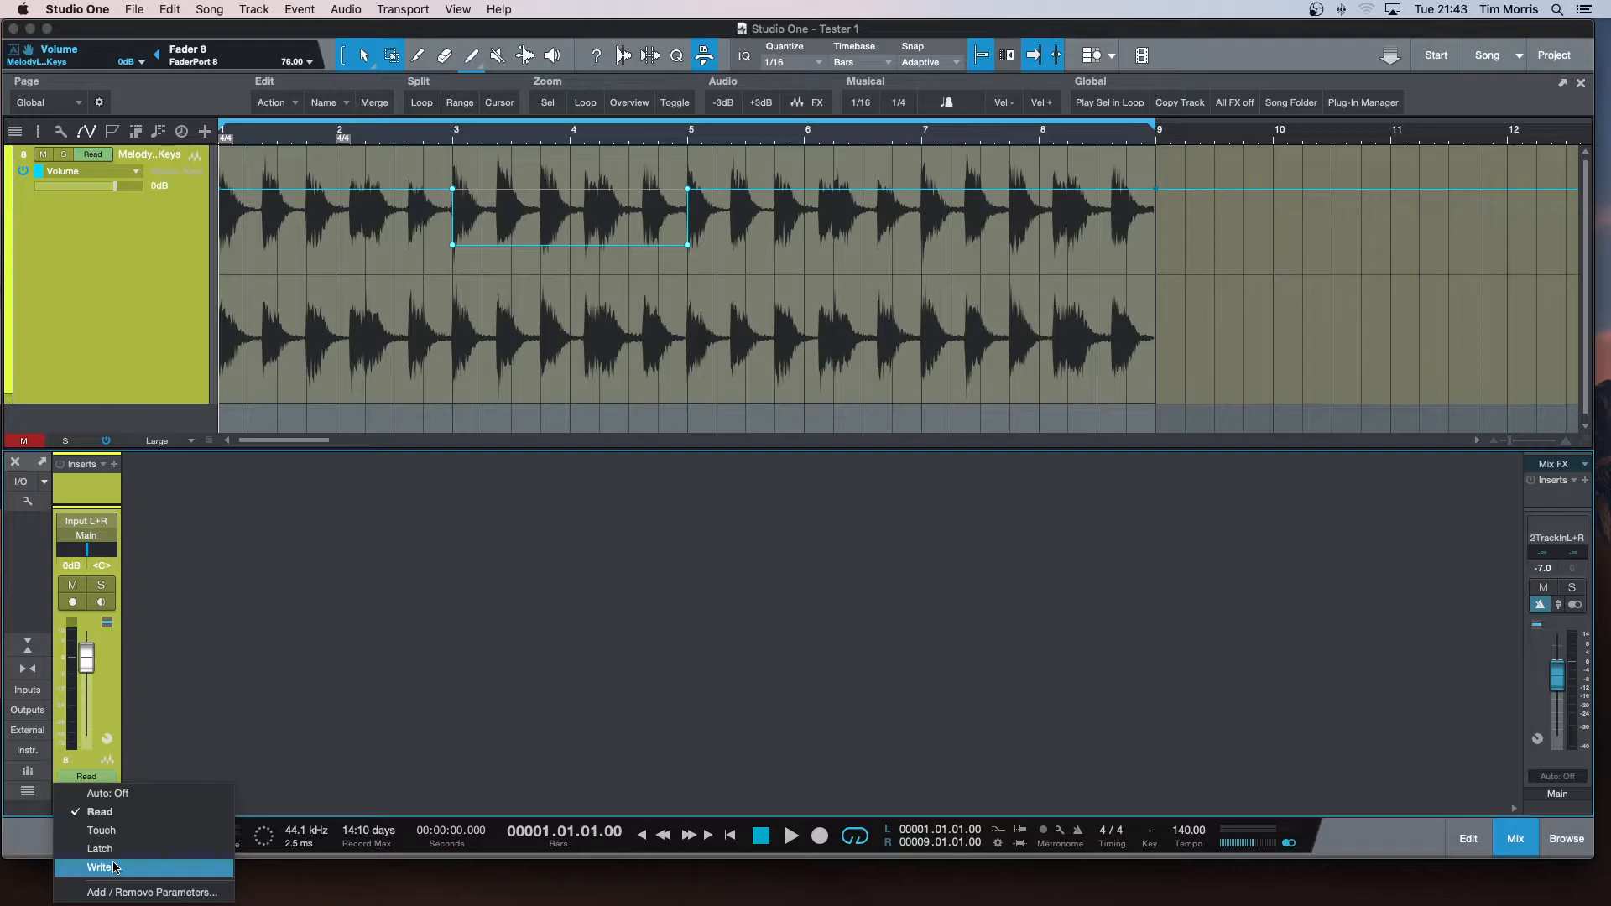
left_click(184, 735)
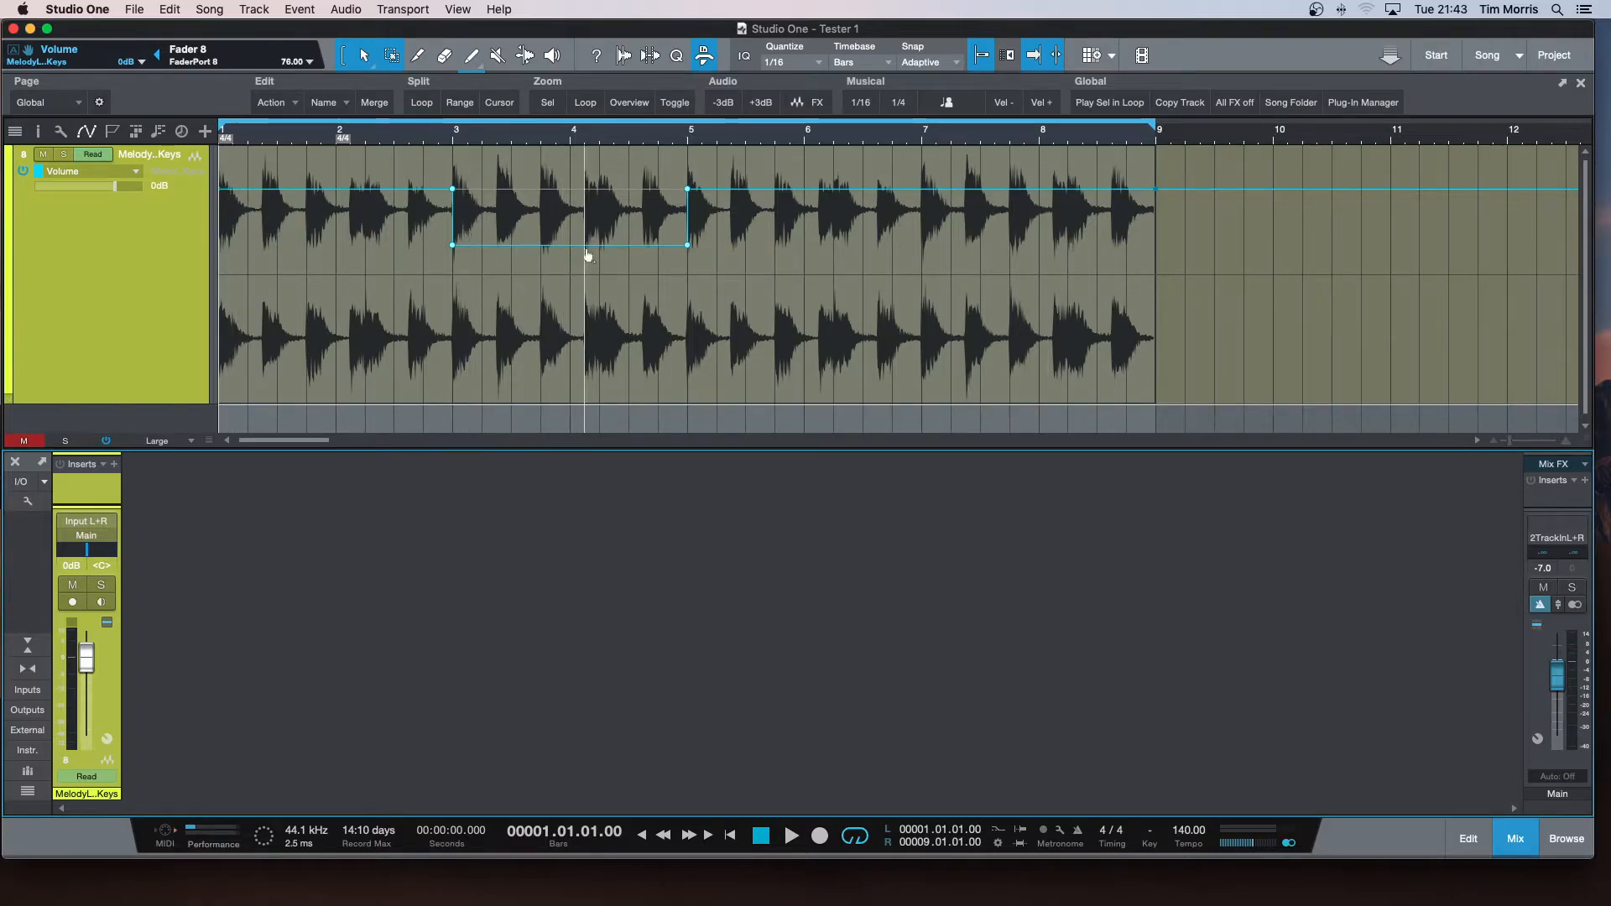
key("space")
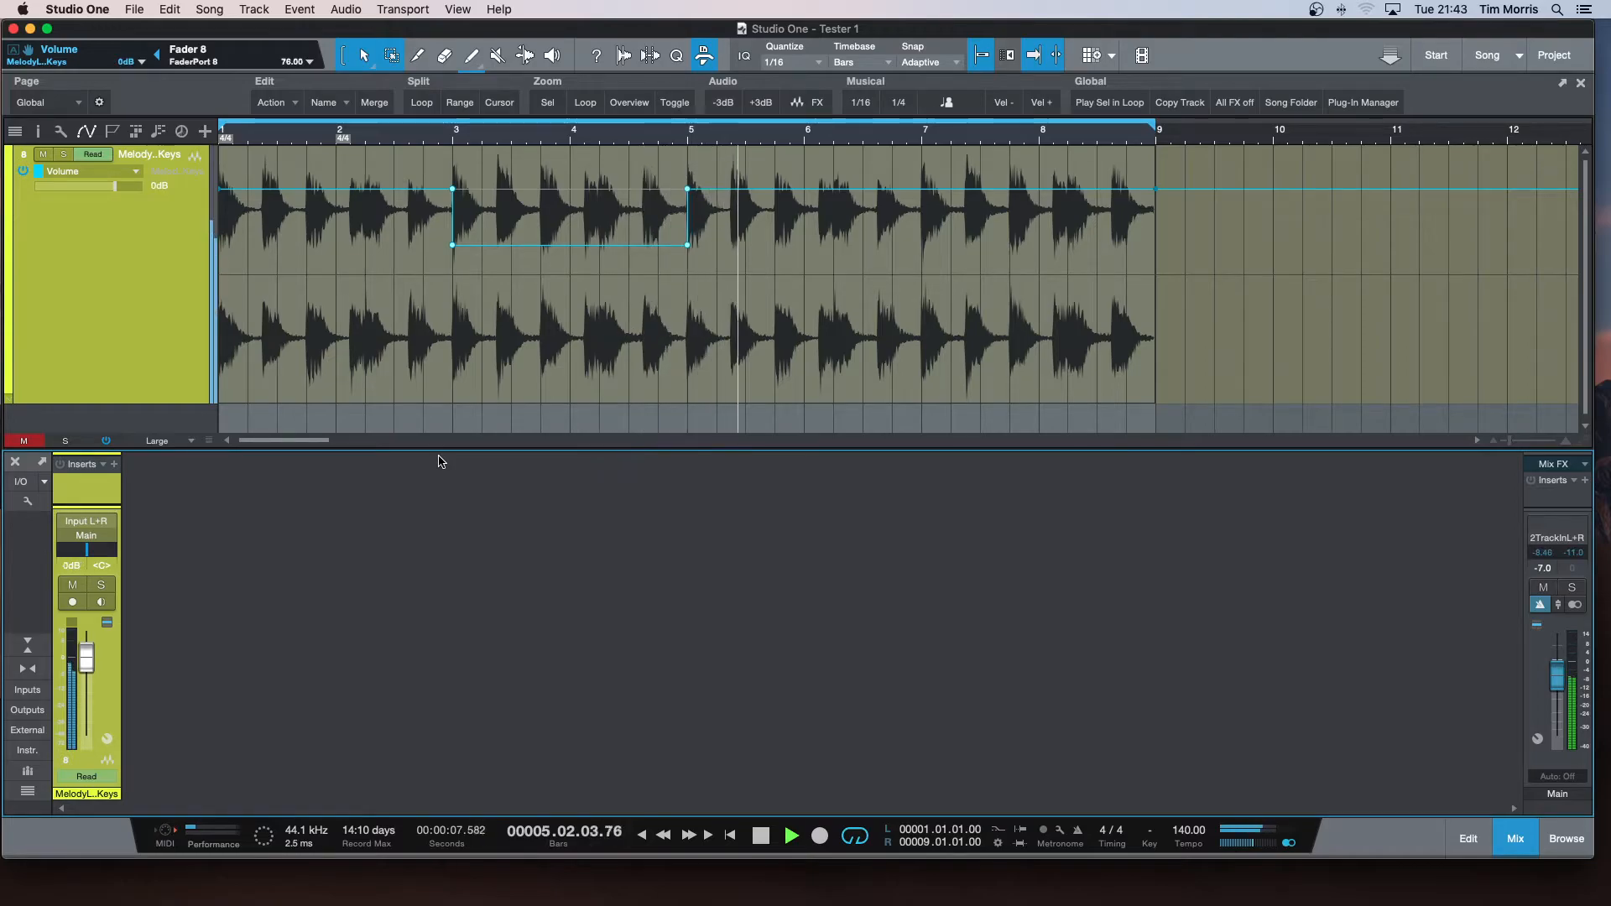
key("space")
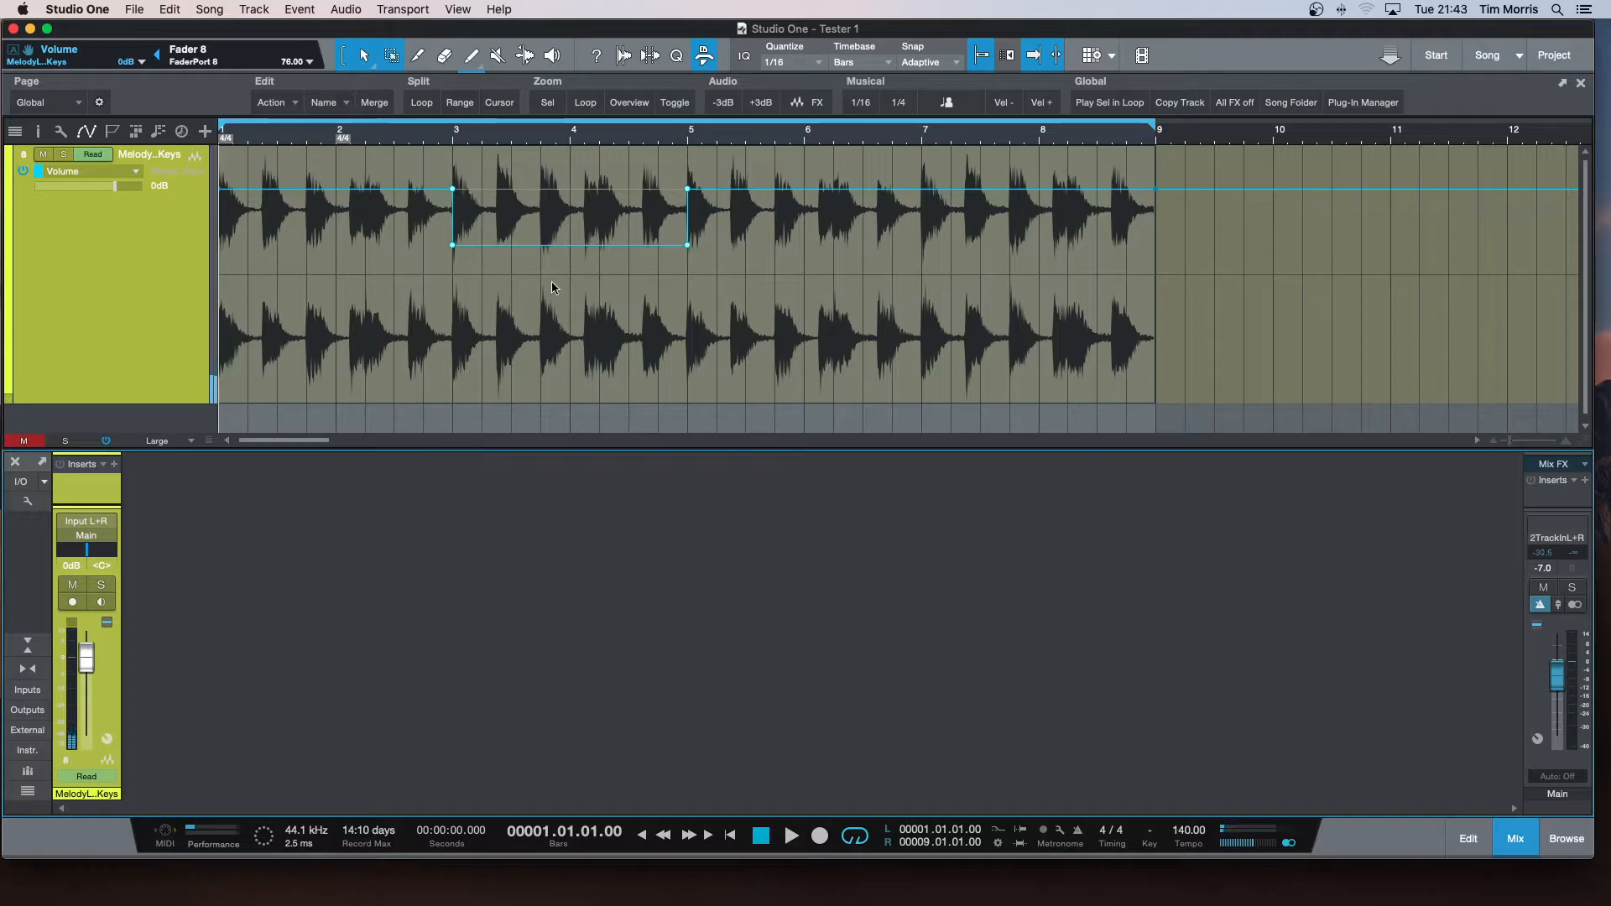
Raise the dipped volume section between bars 3 and 5 to about -12.6 dB.
mouse_move(560, 187)
left_mouse_down()
mouse_move(556, 373)
mouse_move(564, 107)
mouse_move(557, 187)
left_mouse_up()
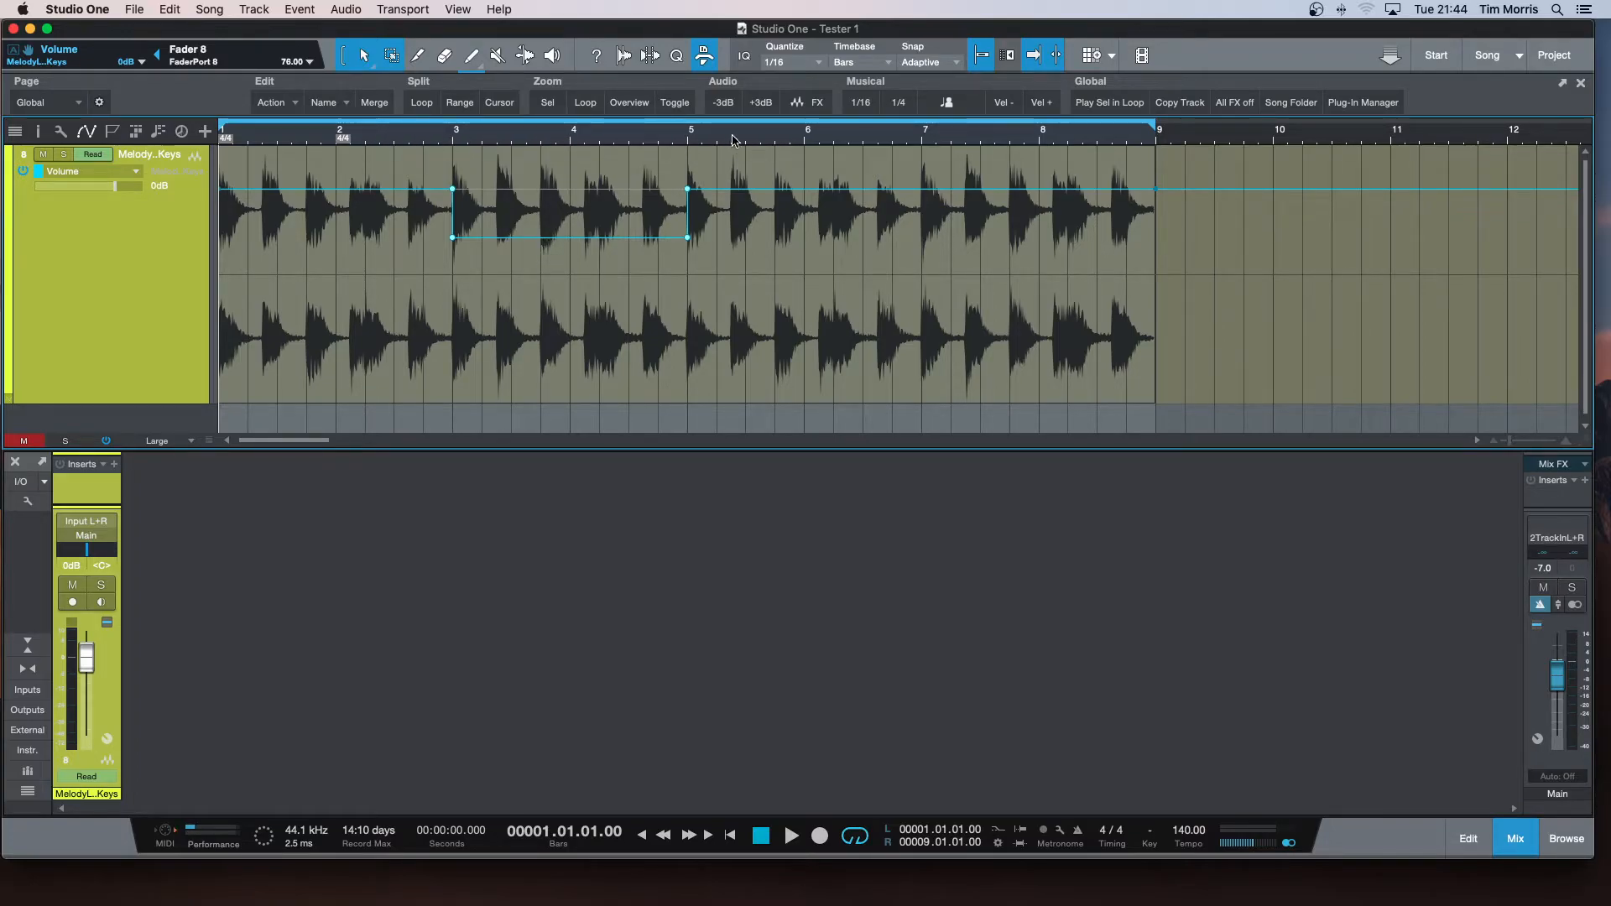
left_click_drag(590, 137, 588, 131)
scroll(589, 138, "up", 10)
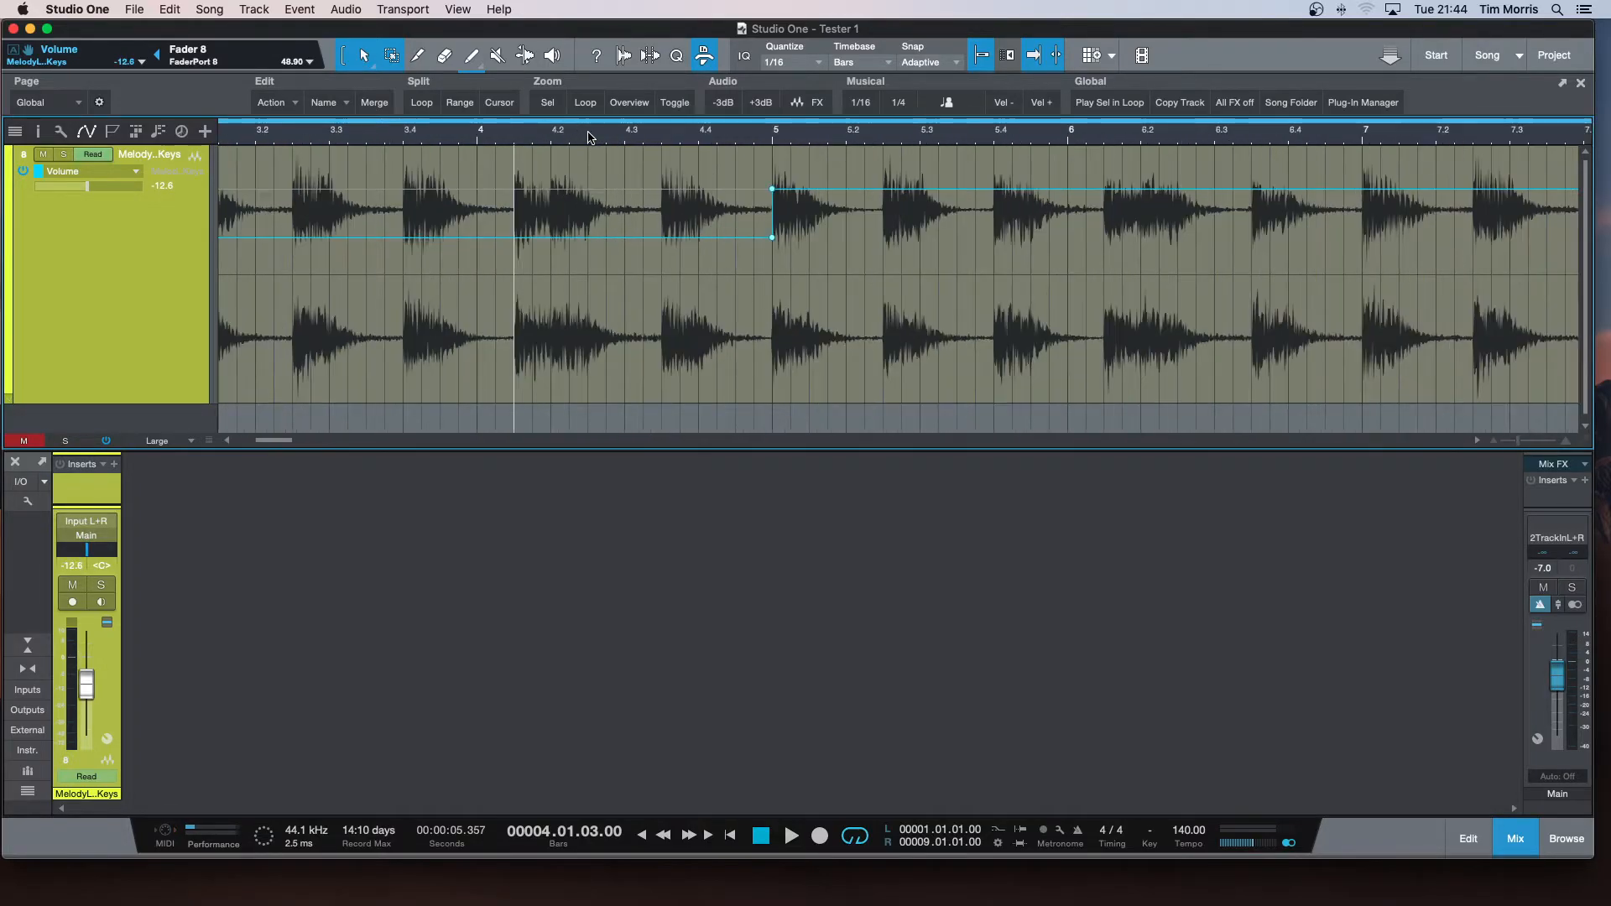
scroll(590, 137, "up", 1)
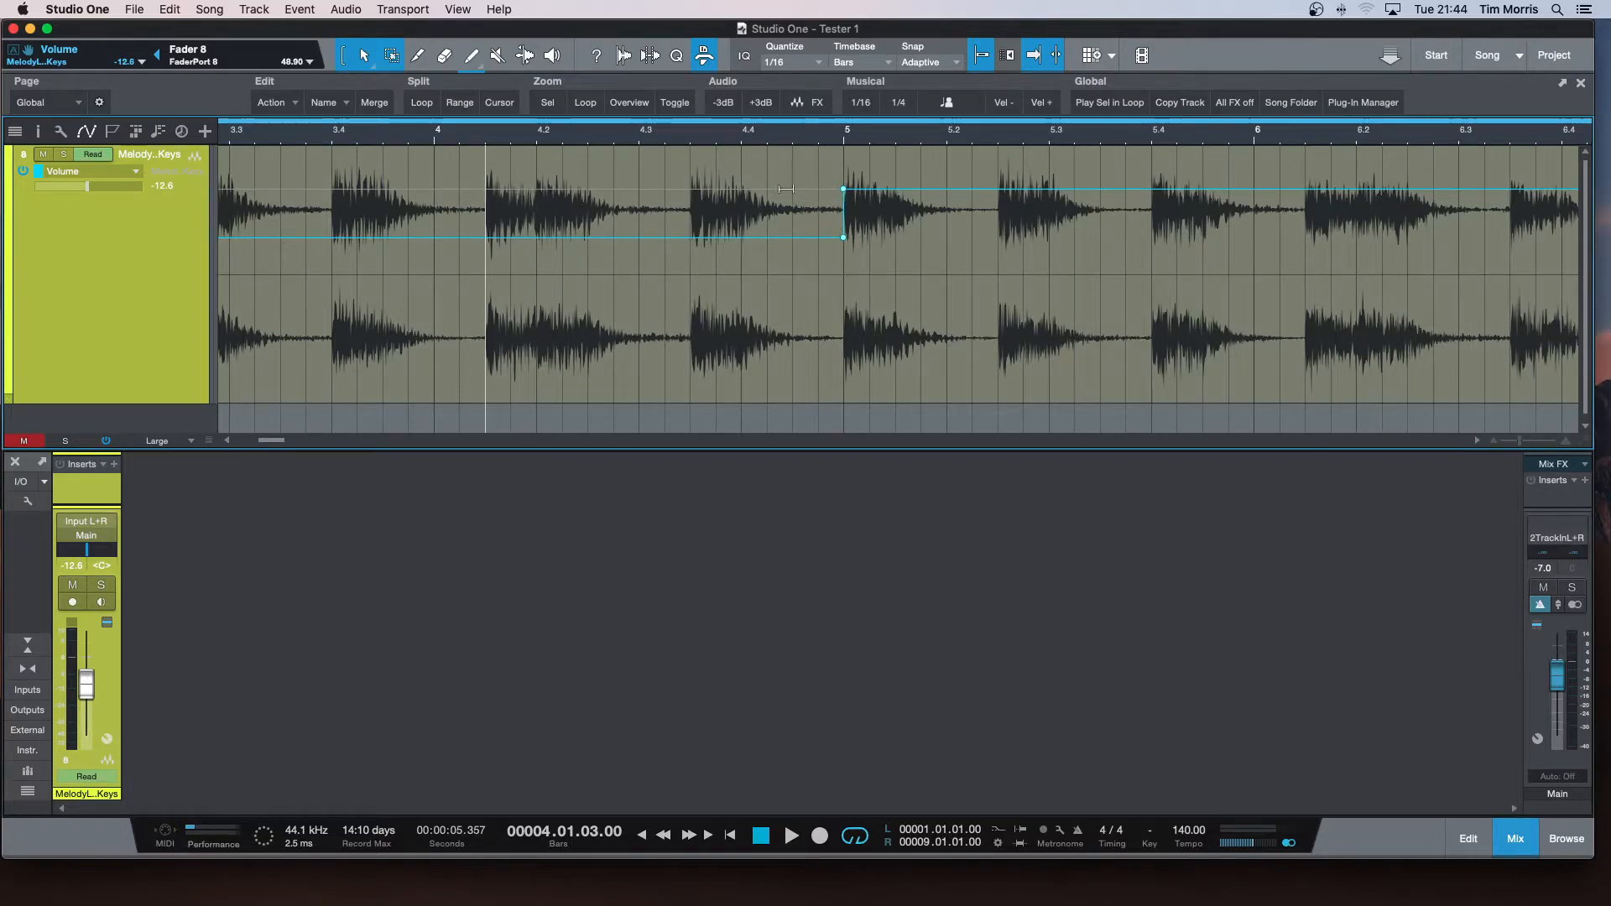
scroll(742, 134, "down", 1)
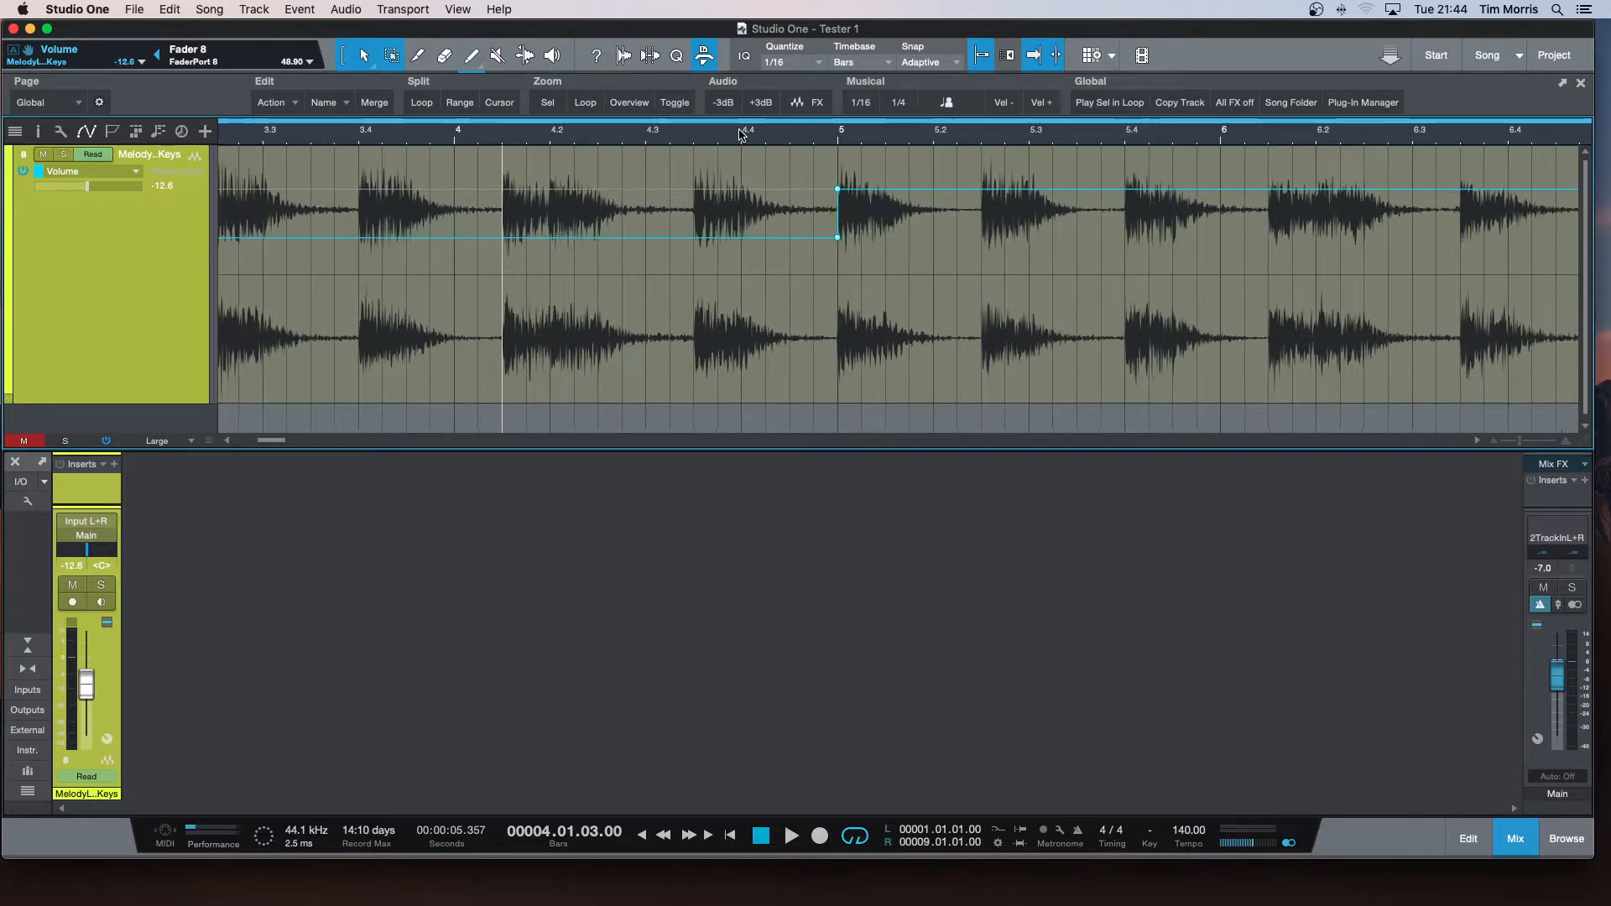
scroll(742, 135, "down", 4)
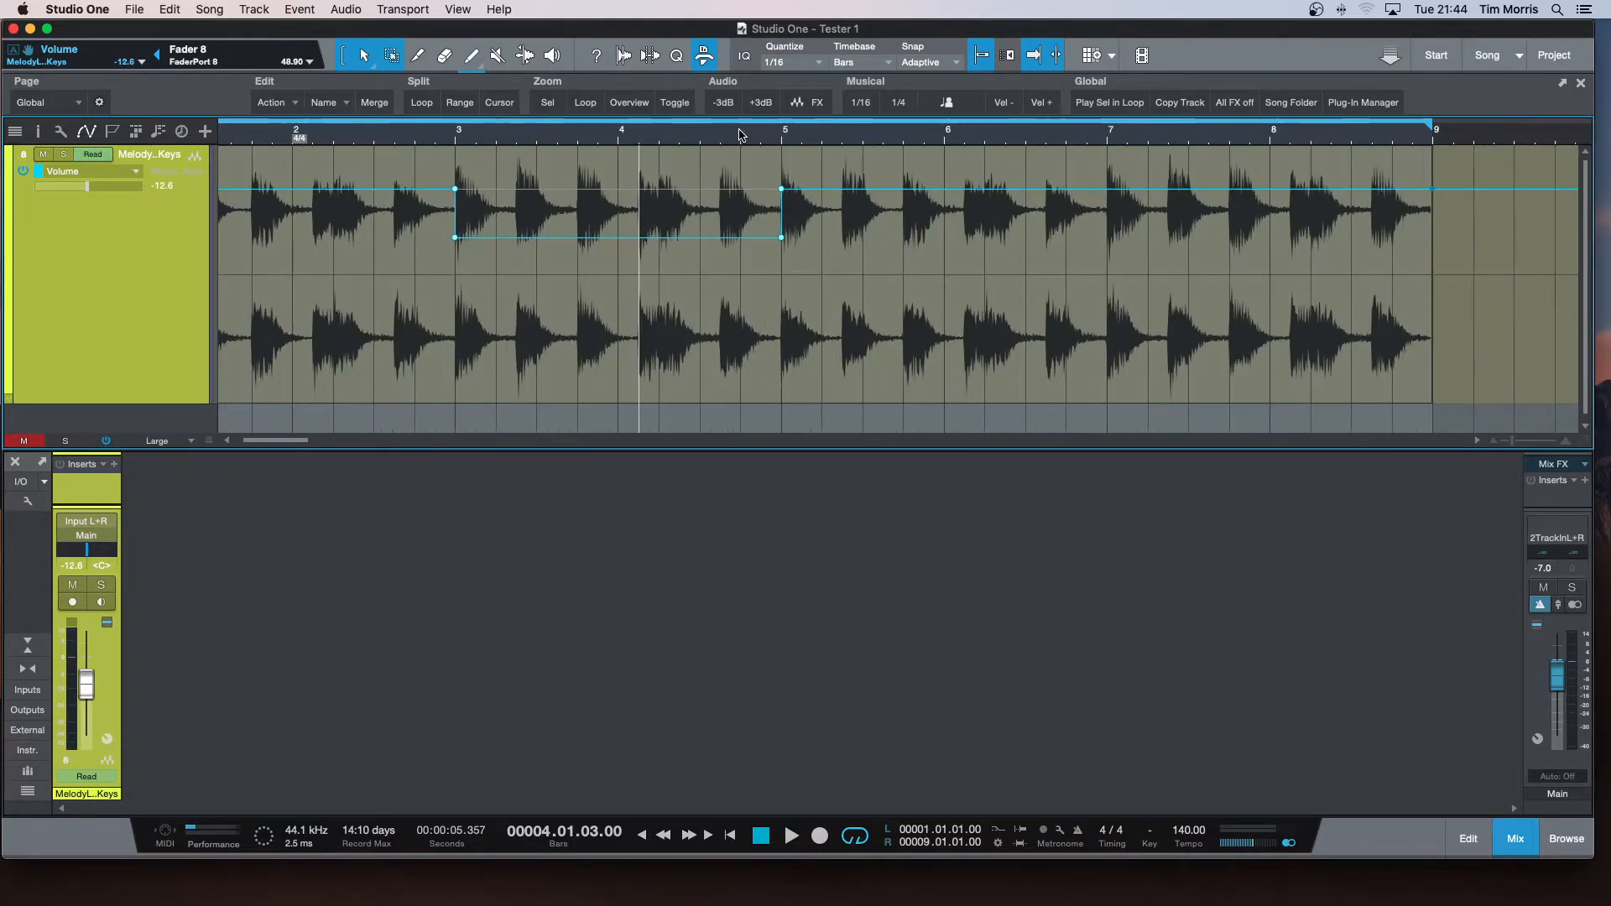
left_click_drag(289, 441, 271, 444)
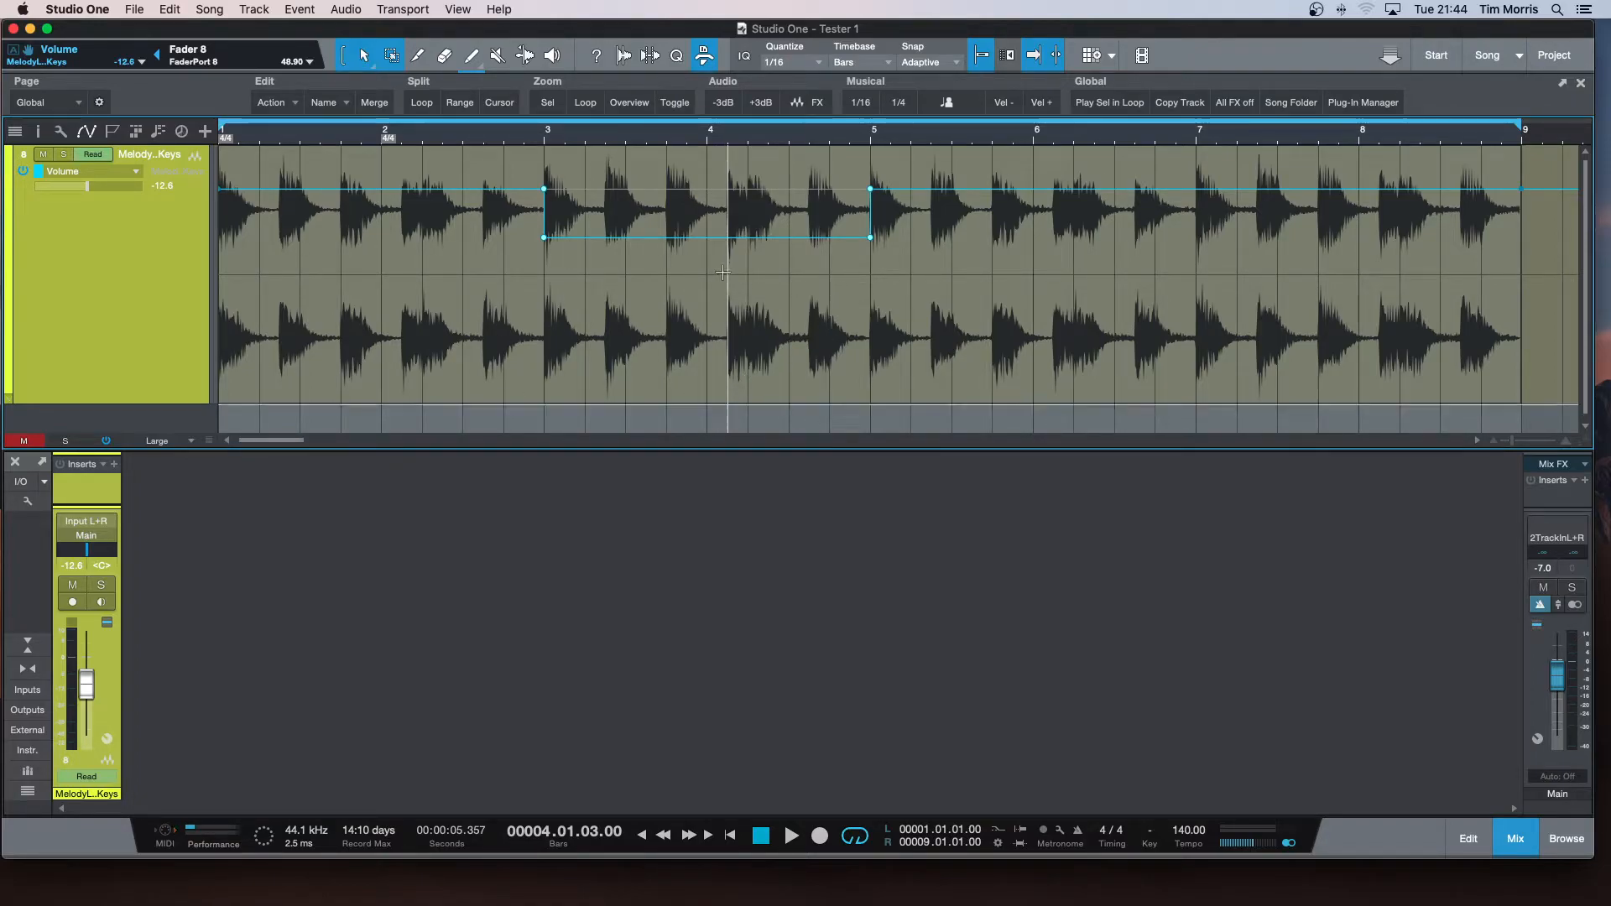
Add volume points at 3.4 and 4.2 and lower the envelope between them to about -38 dB.
left_click(669, 244)
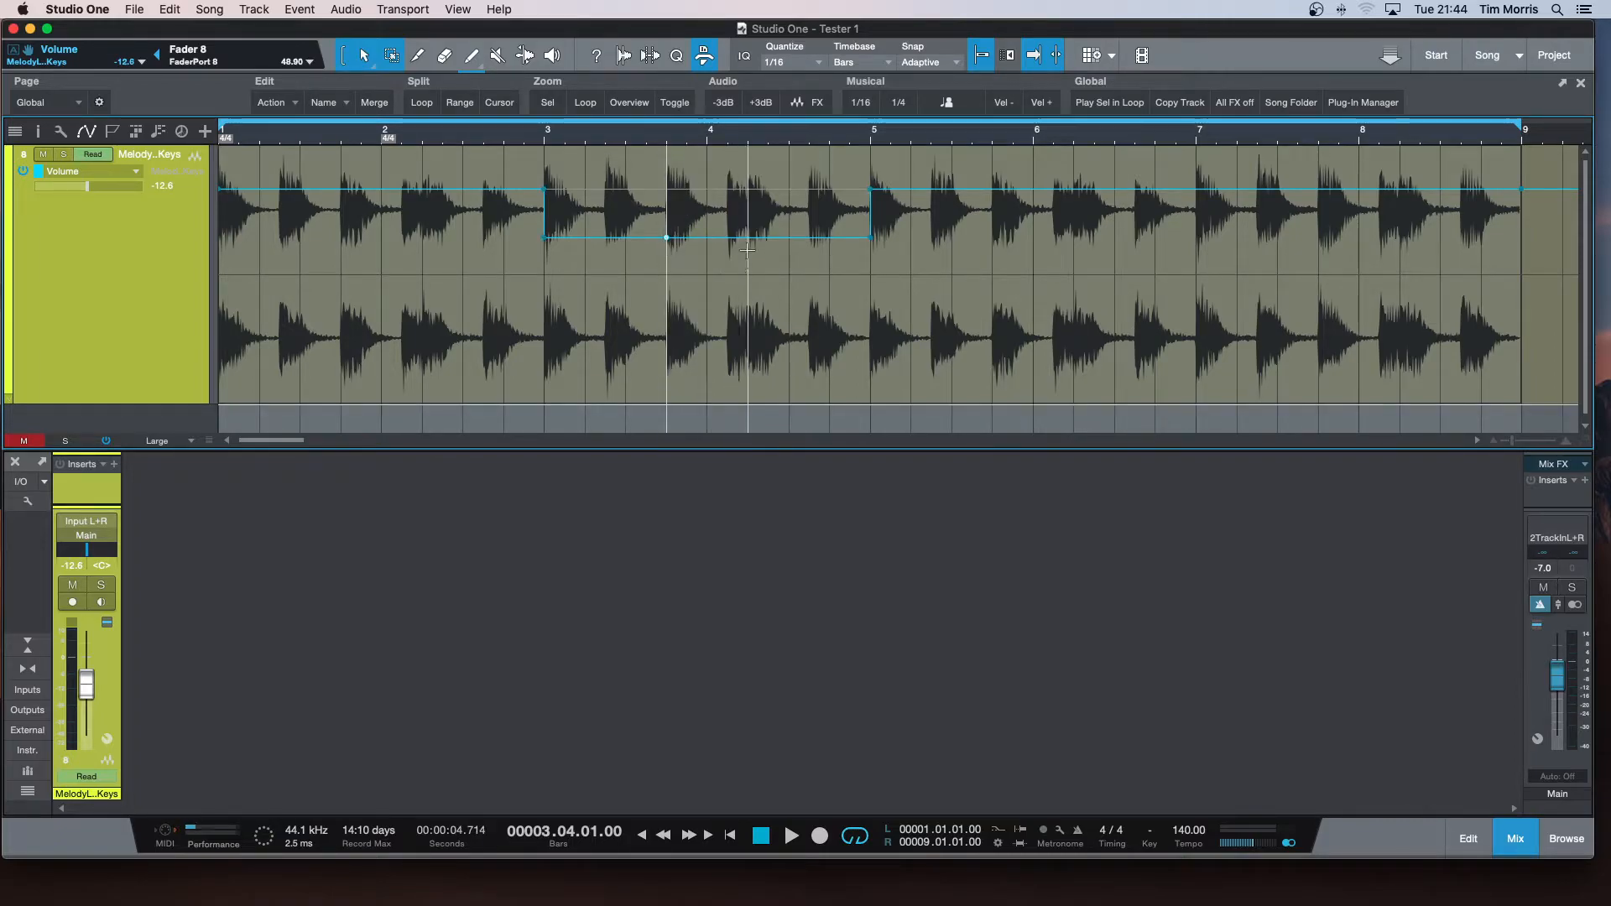
left_click(754, 245)
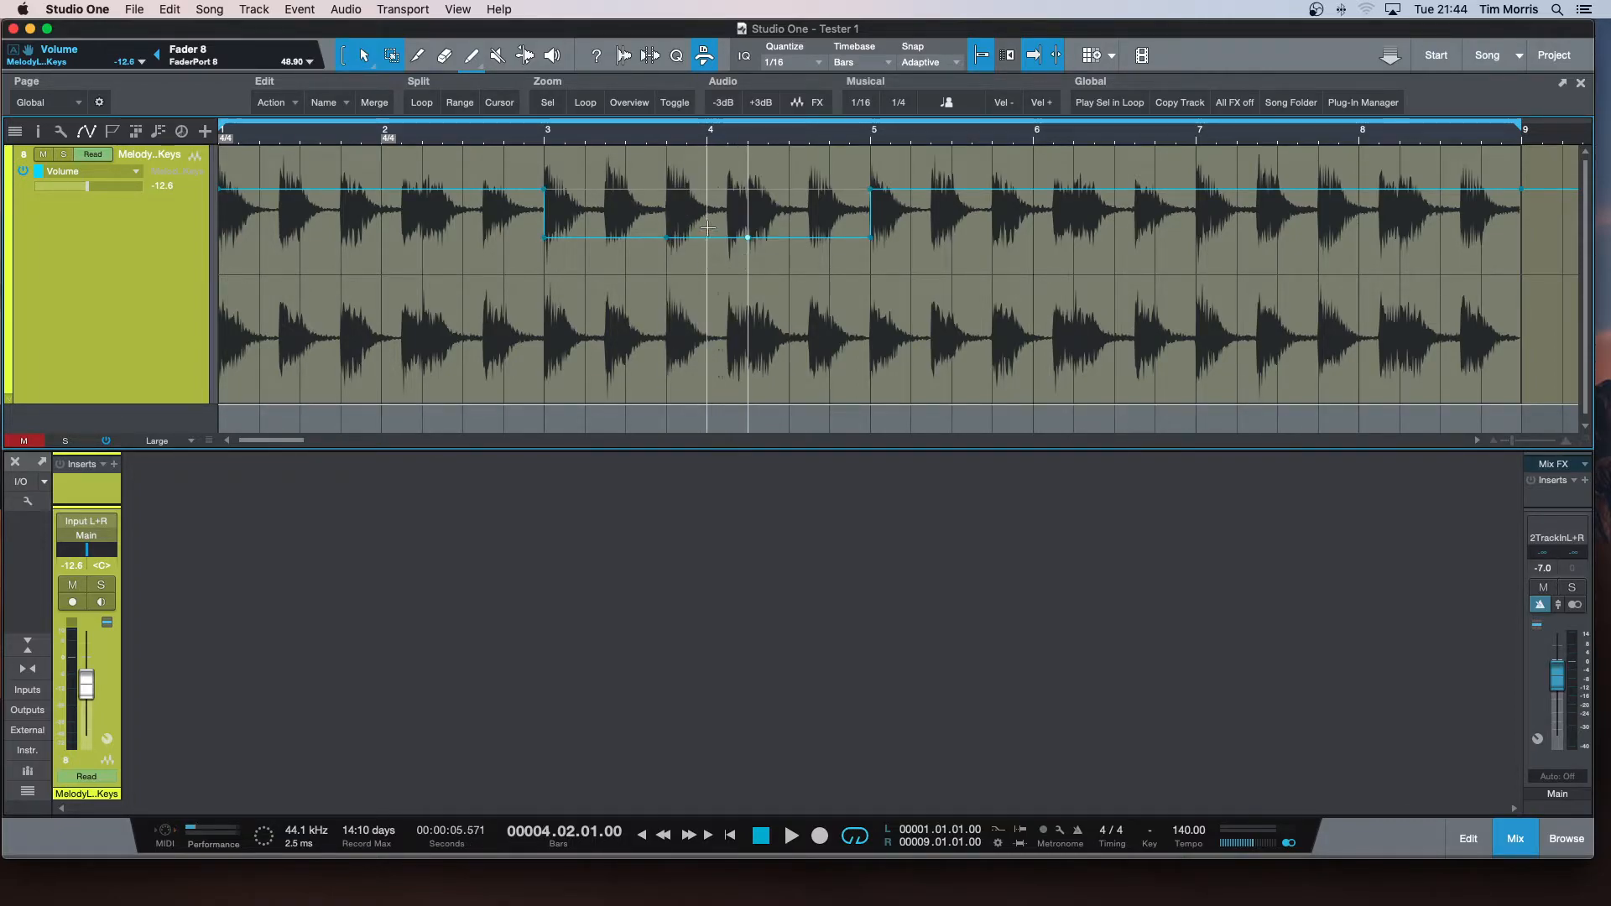
left_click_drag(709, 192, 709, 294)
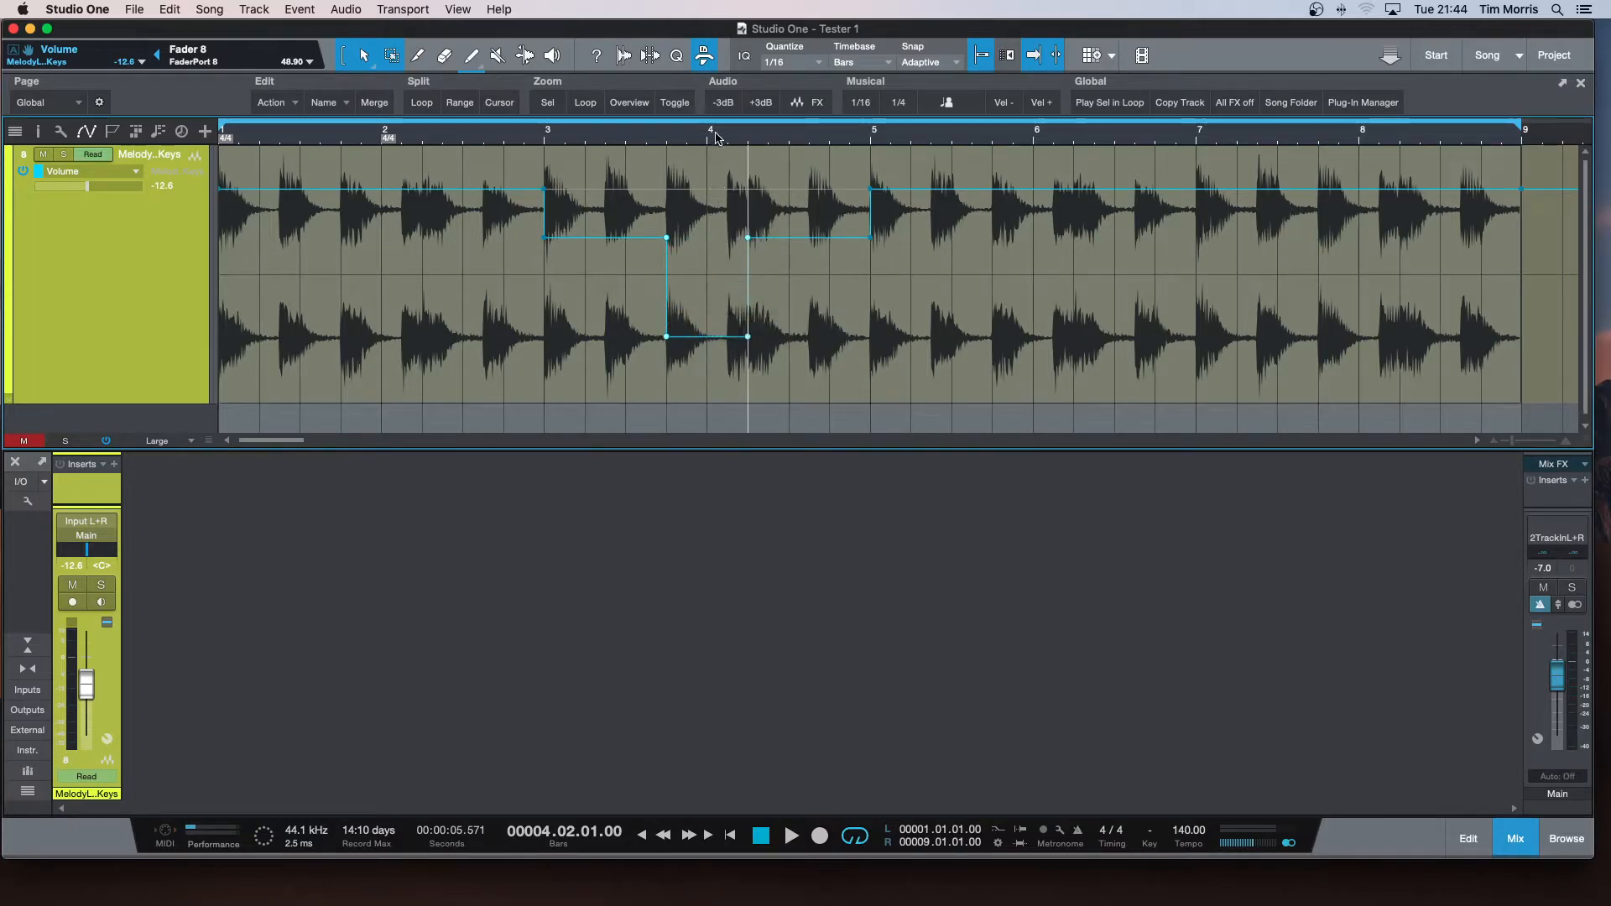
Play the loop from the start to audition the stepped volume dip.
key("comma")
key("space")
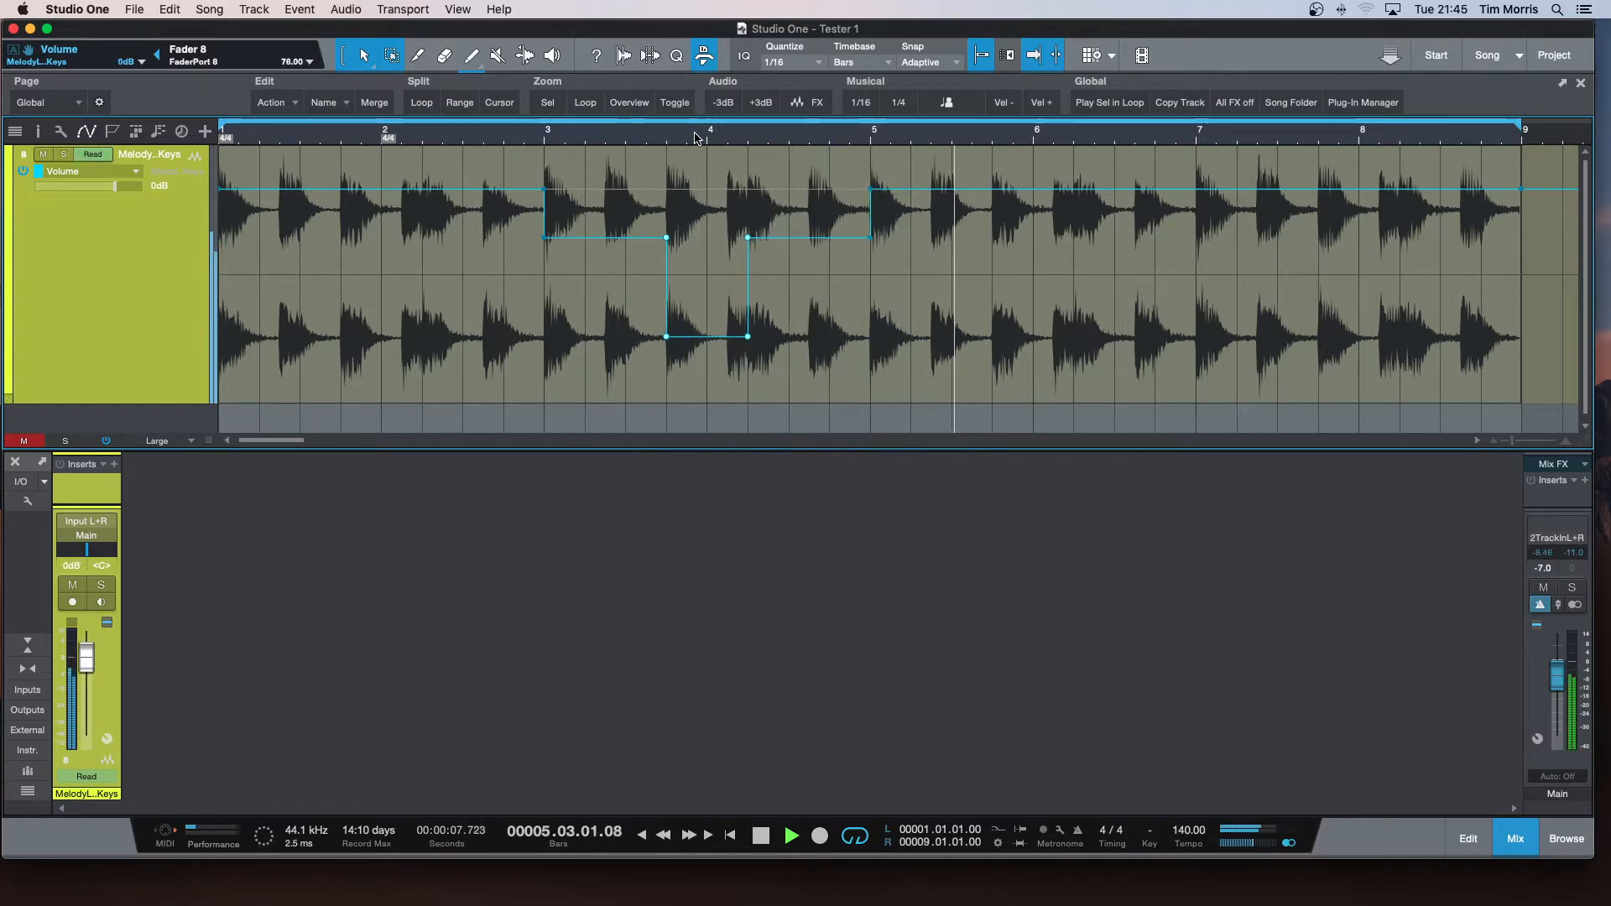
key("space")
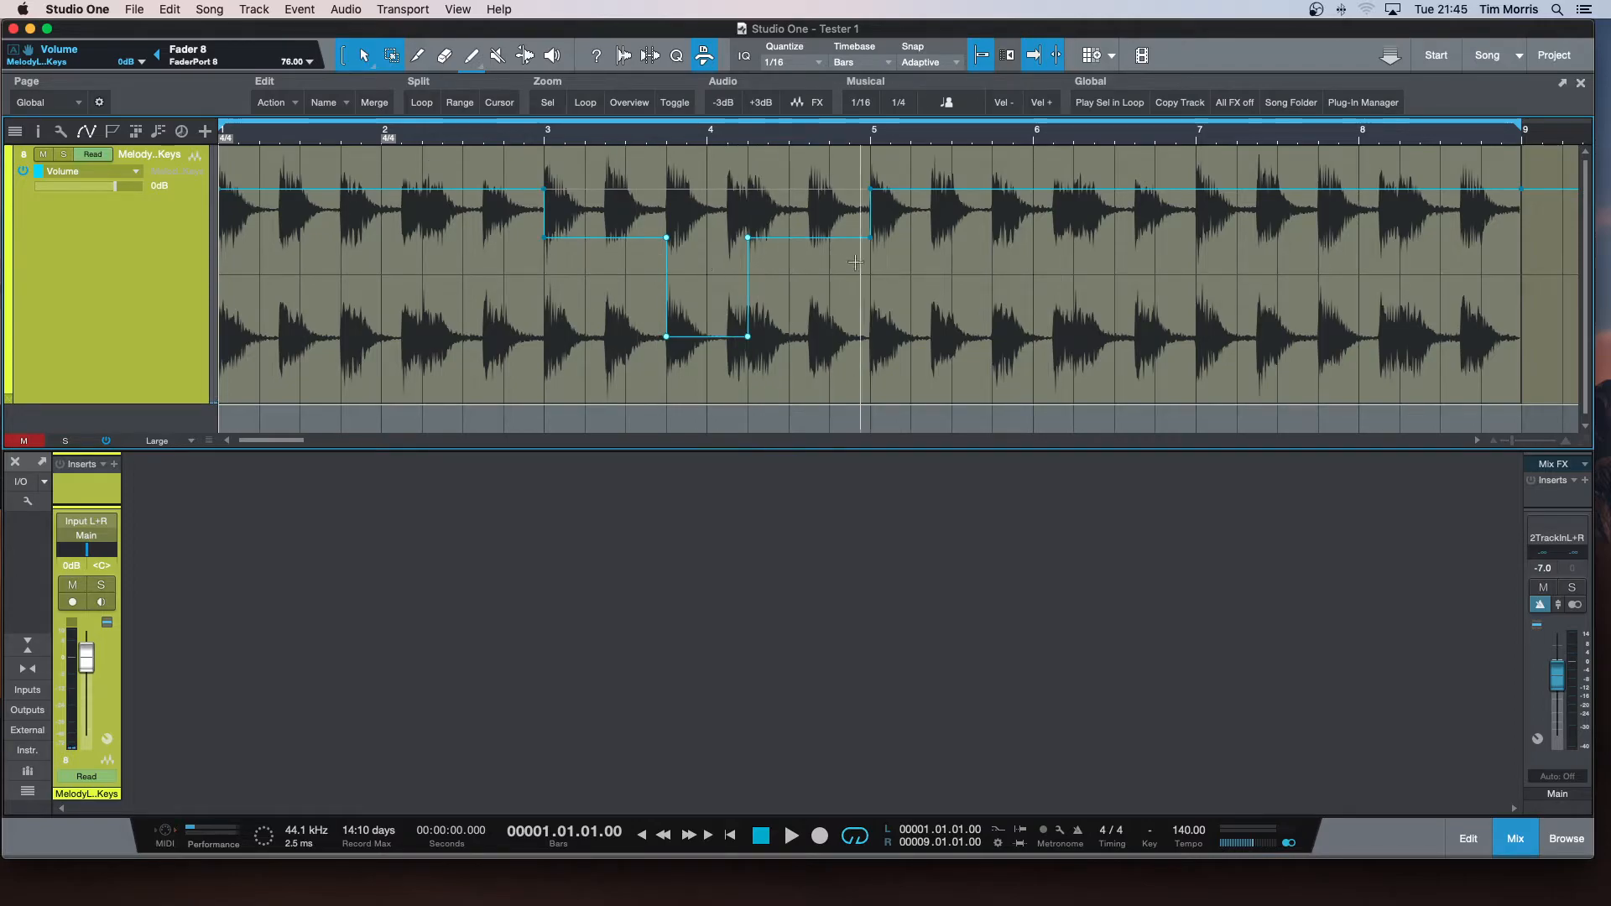
Delete the upper volume points at 4.2 and 3.4 so the dip slopes gradually down from bar 3 and up to bar 5.
double_click(748, 239)
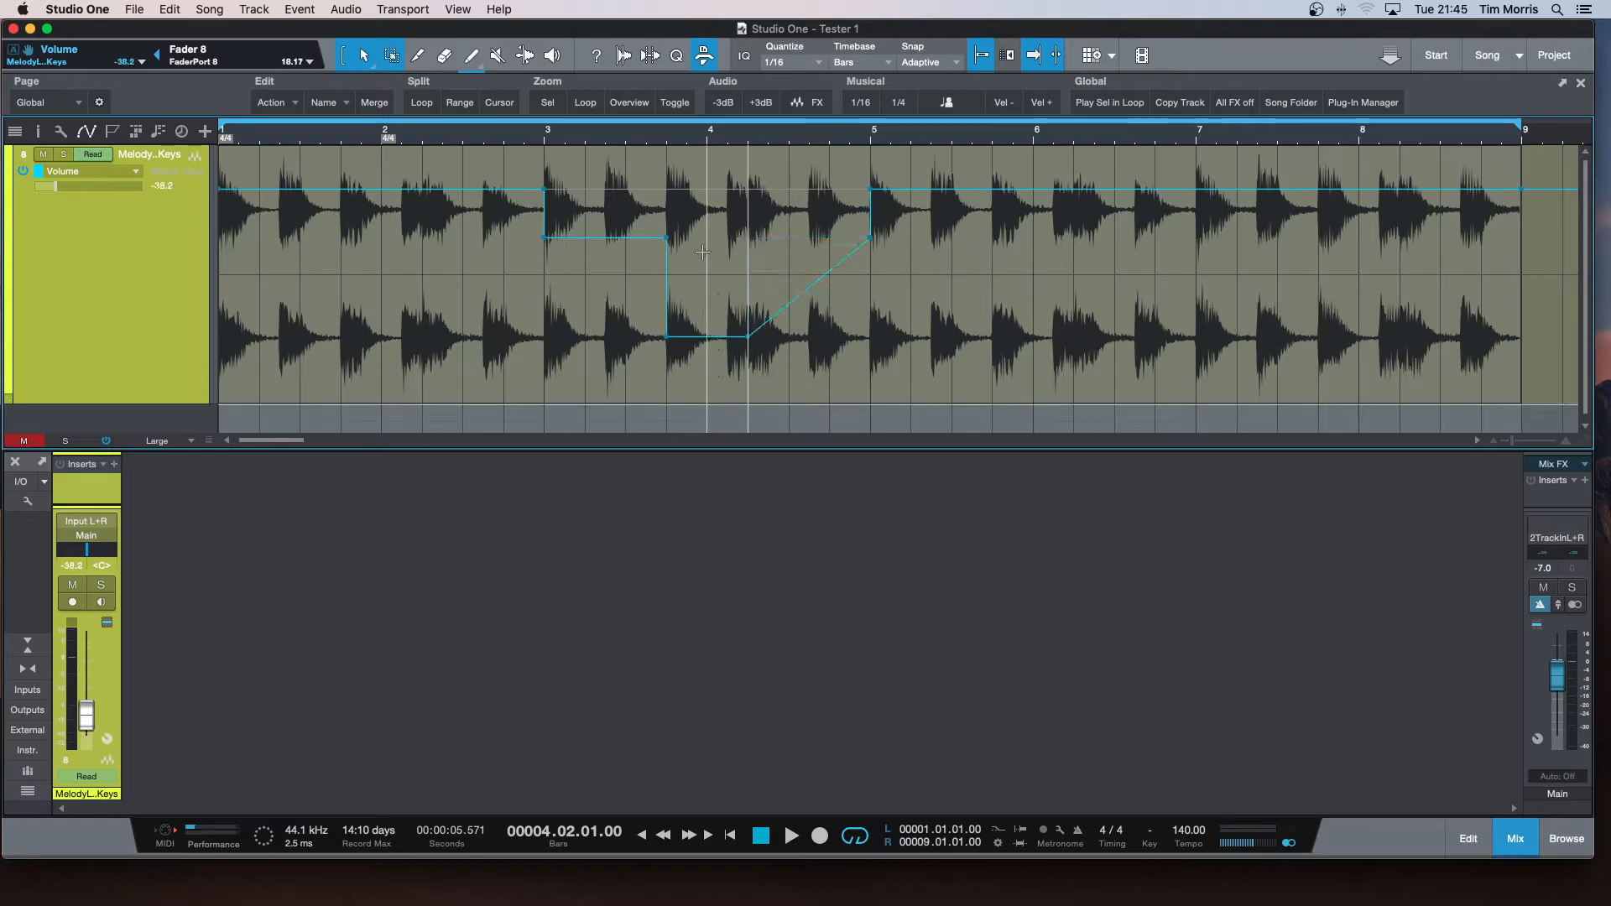
left_click(666, 245)
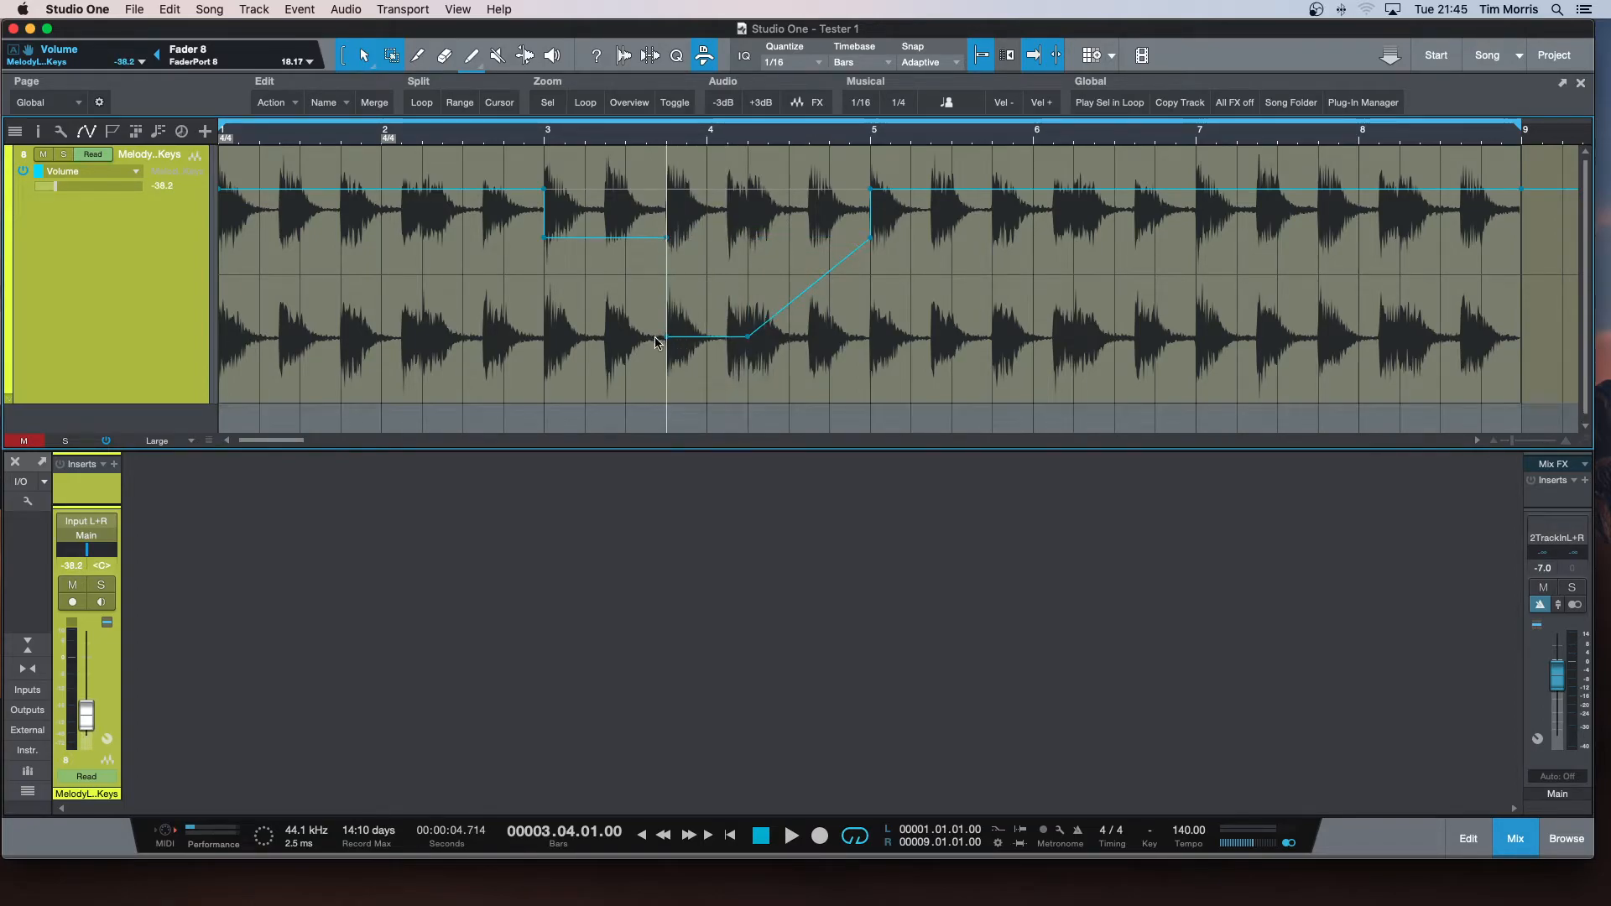
left_click(626, 139)
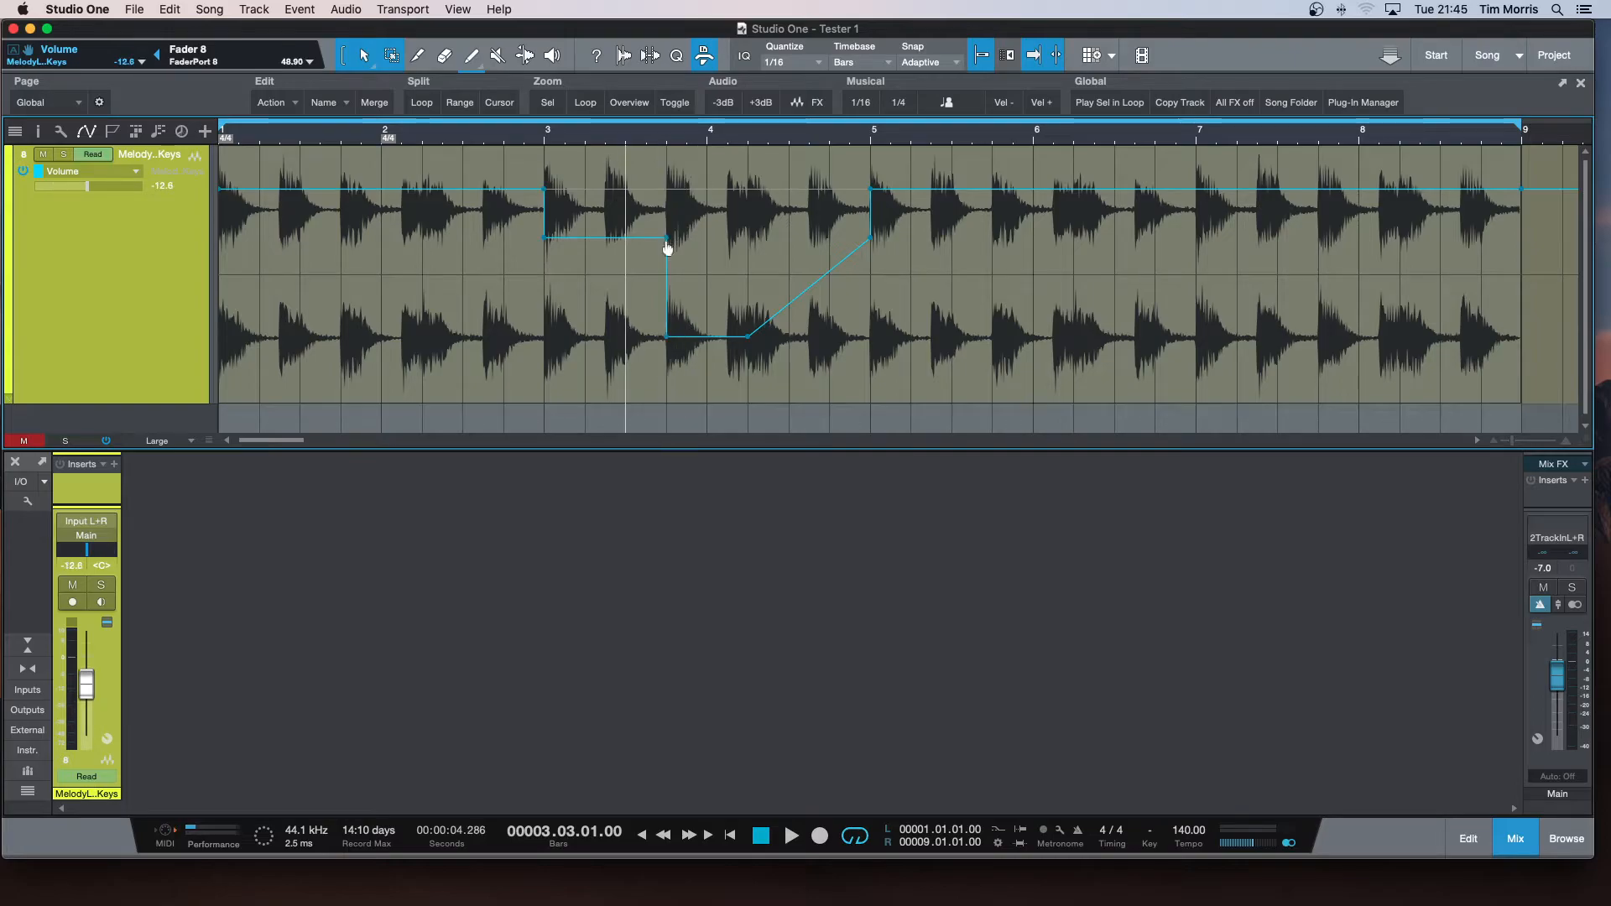
double_click(666, 245)
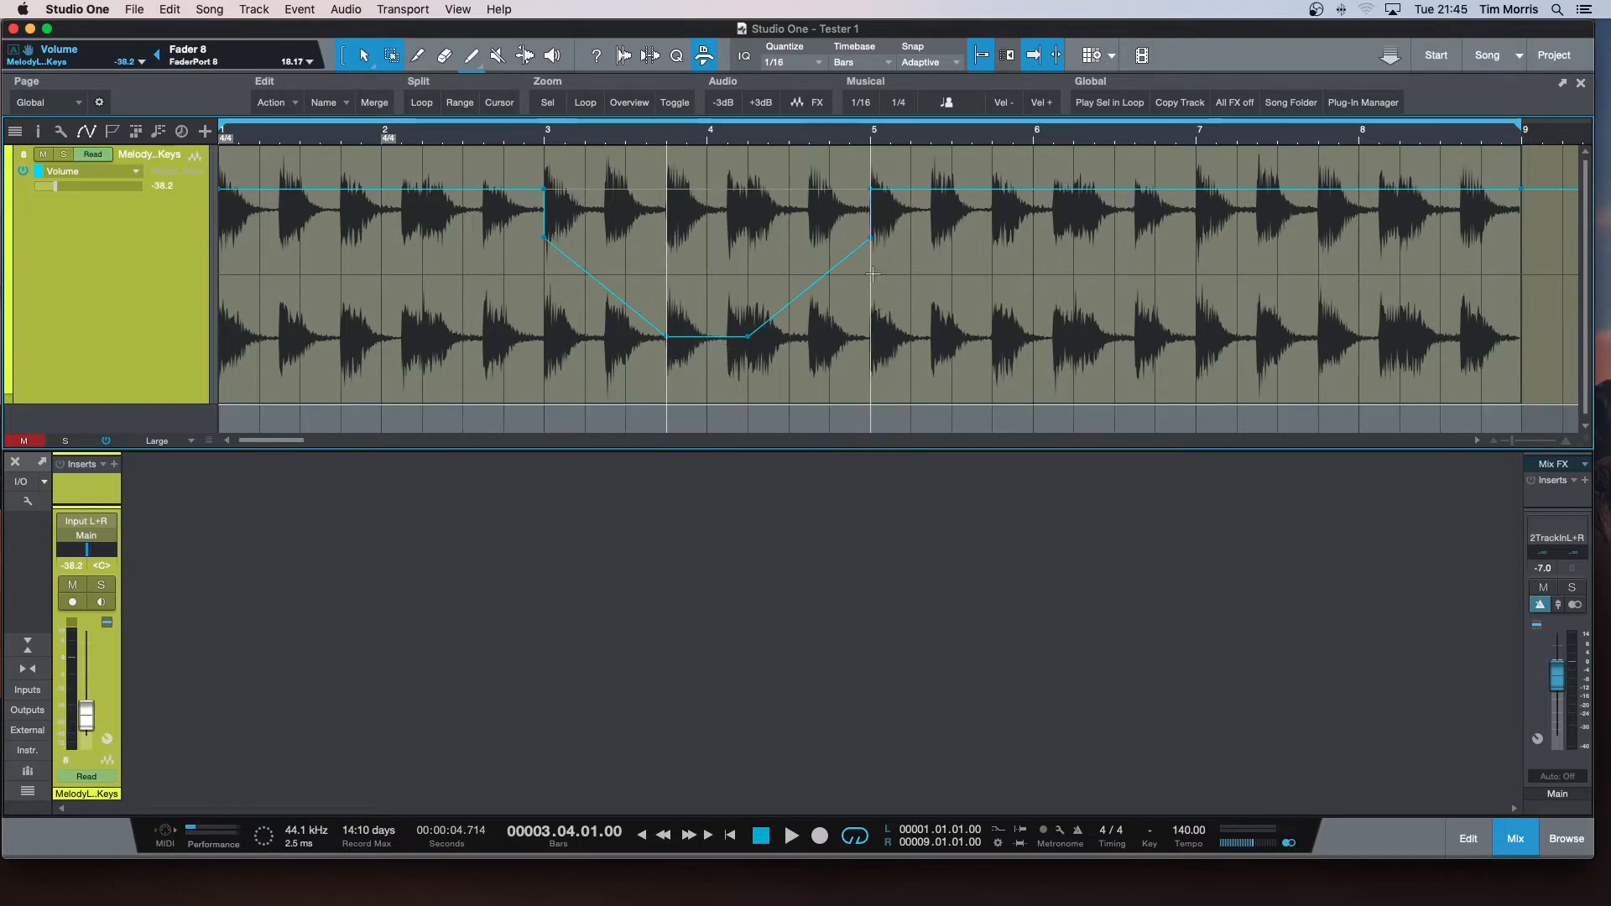
left_click(604, 287)
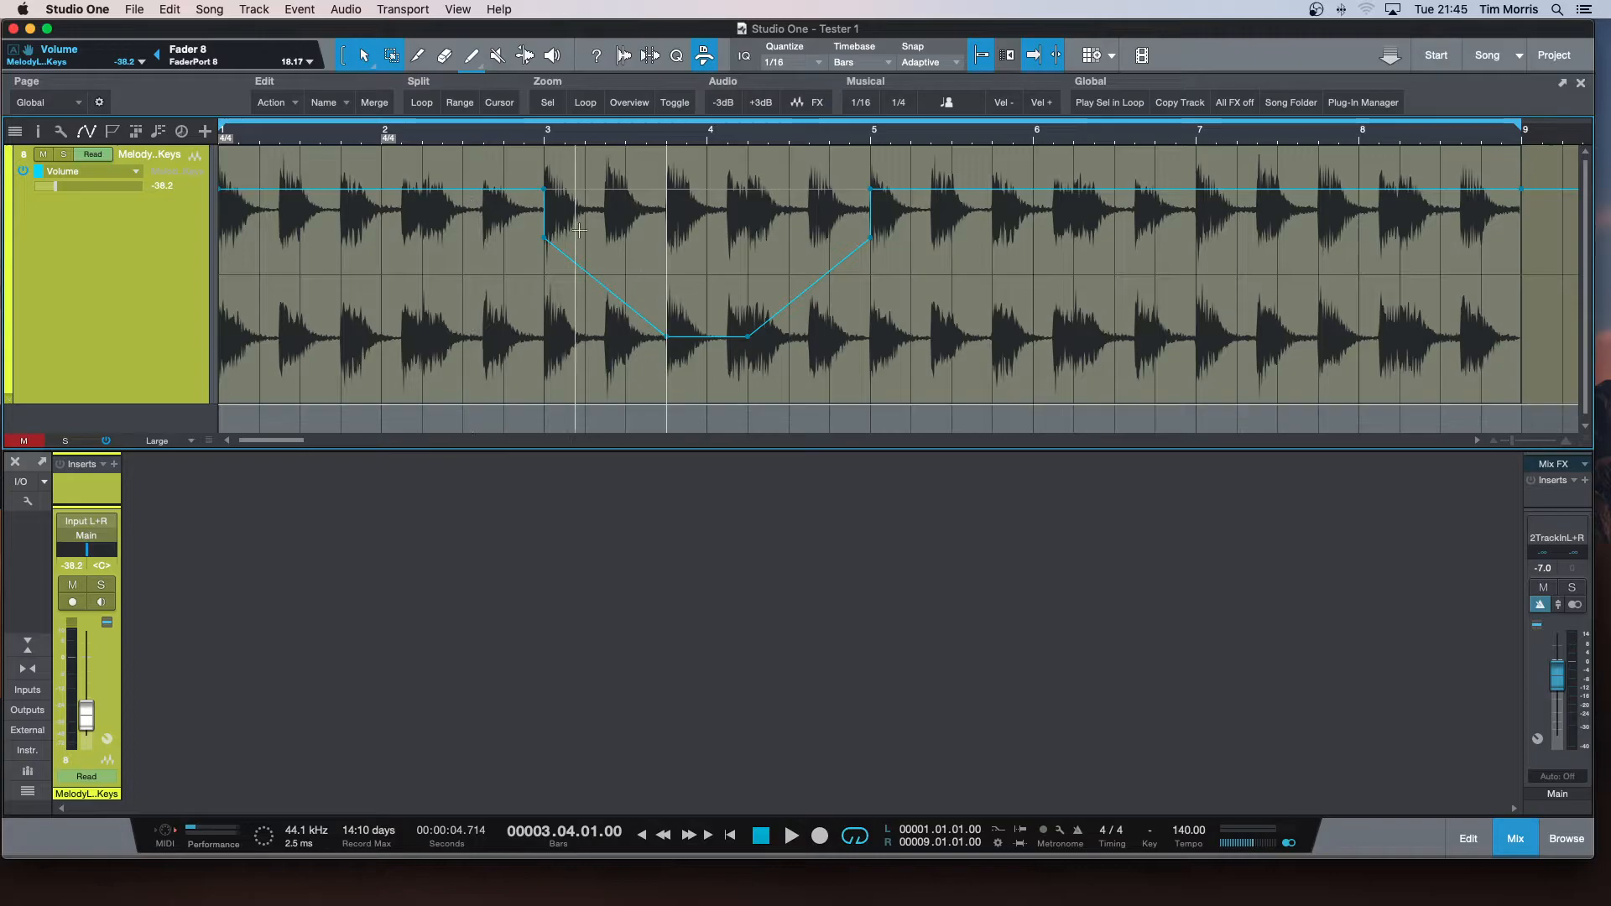
Widen the fade by moving its 0 dB start point to 2.3.3 and its end point to 5.2.2 at about -1 dB, and audition it.
left_click_drag(543, 190, 486, 195)
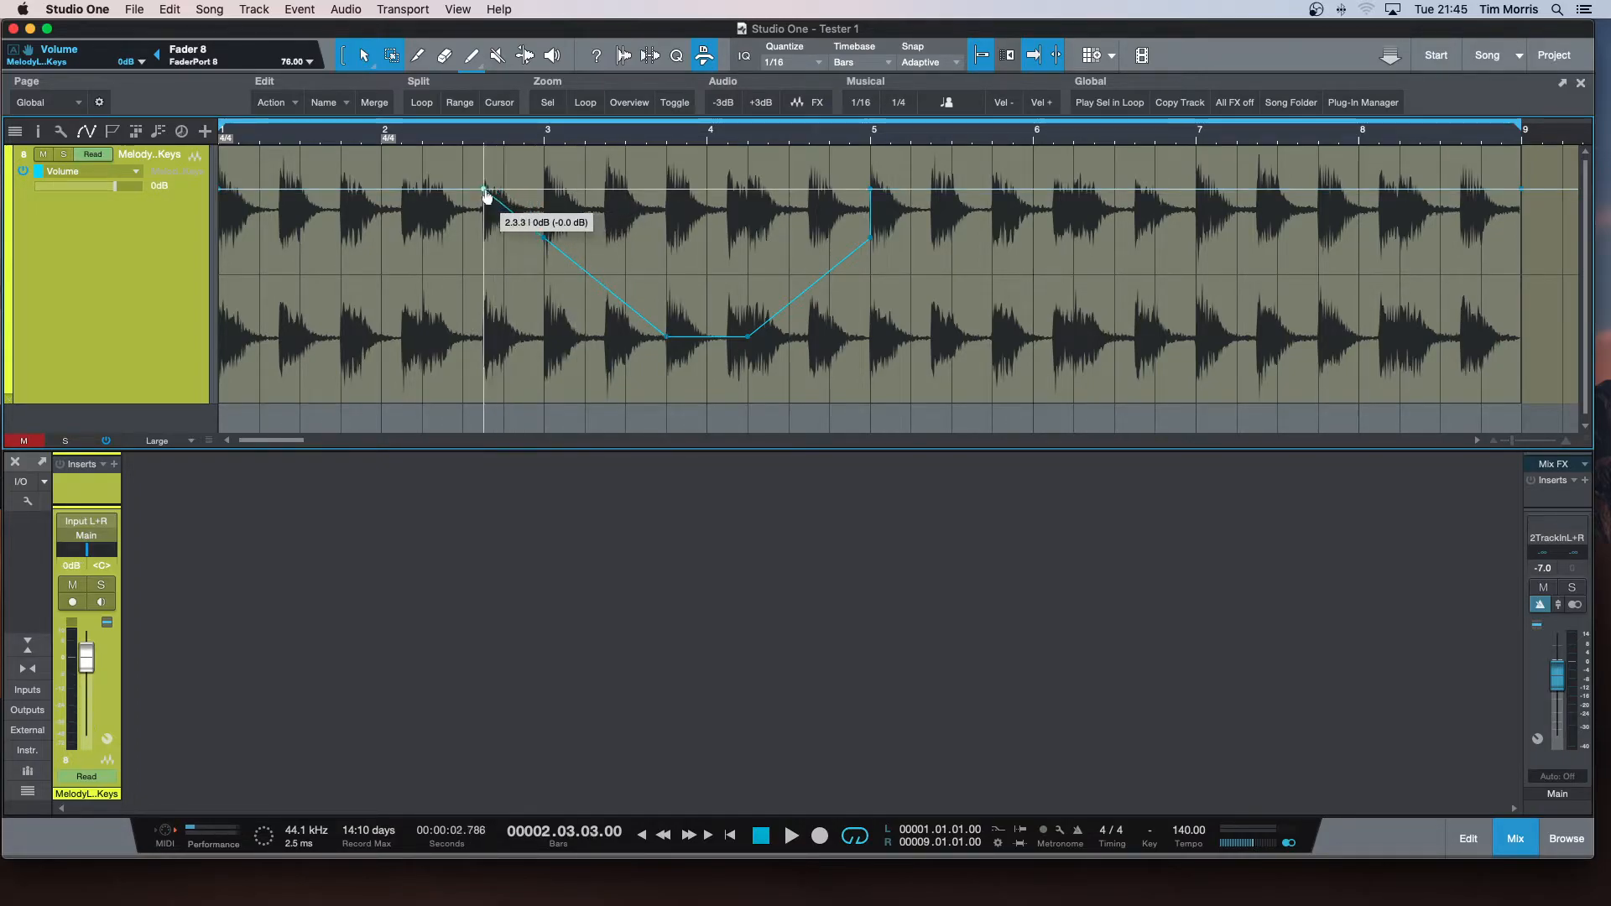
left_click_drag(871, 189, 920, 193)
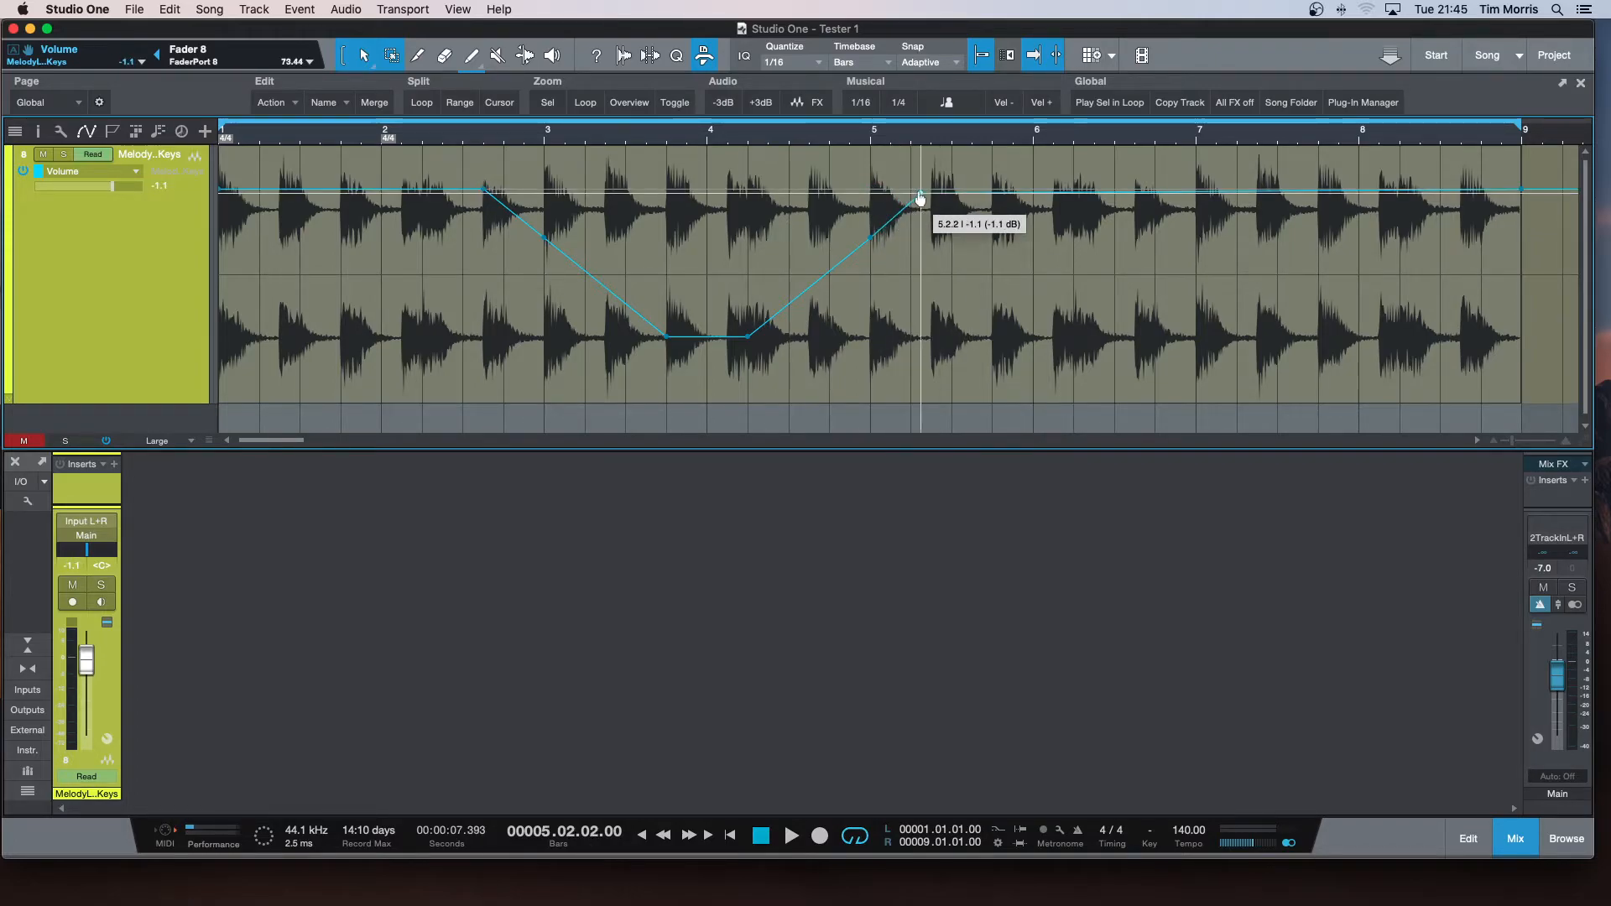
key("comma")
key("space")
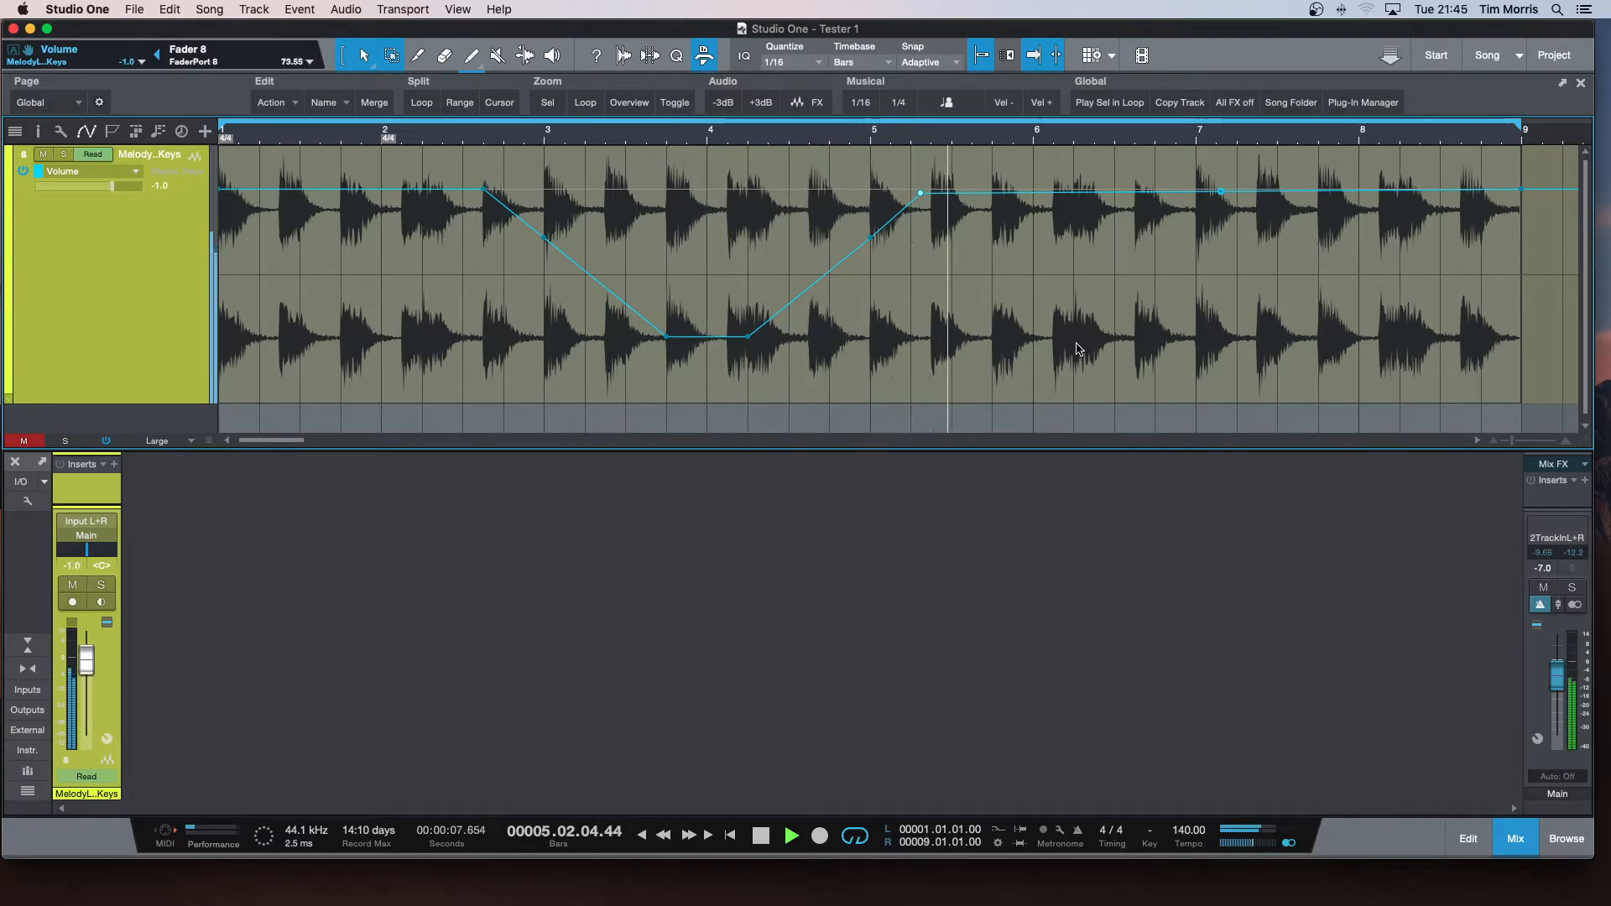
key("space")
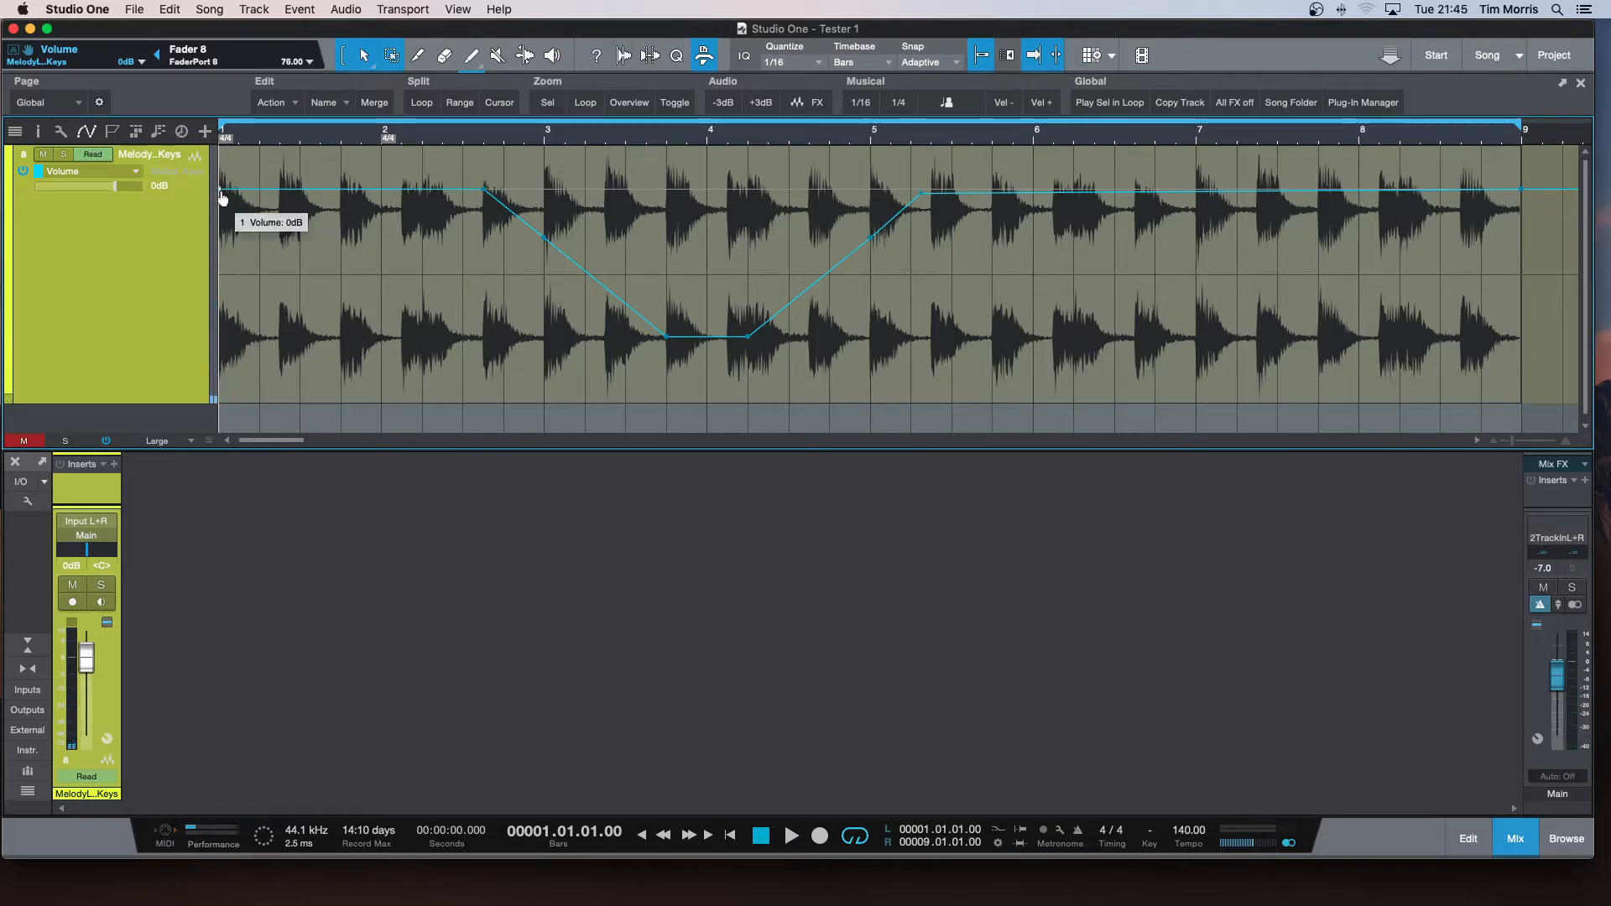
Reshape the volume dip into a rising fade-in from silence, with points at about -30 dB at 3.3.3 and -24 dB at 4.1.2.
left_click_drag(302, 189, 295, 399)
double_click(485, 192)
double_click(545, 241)
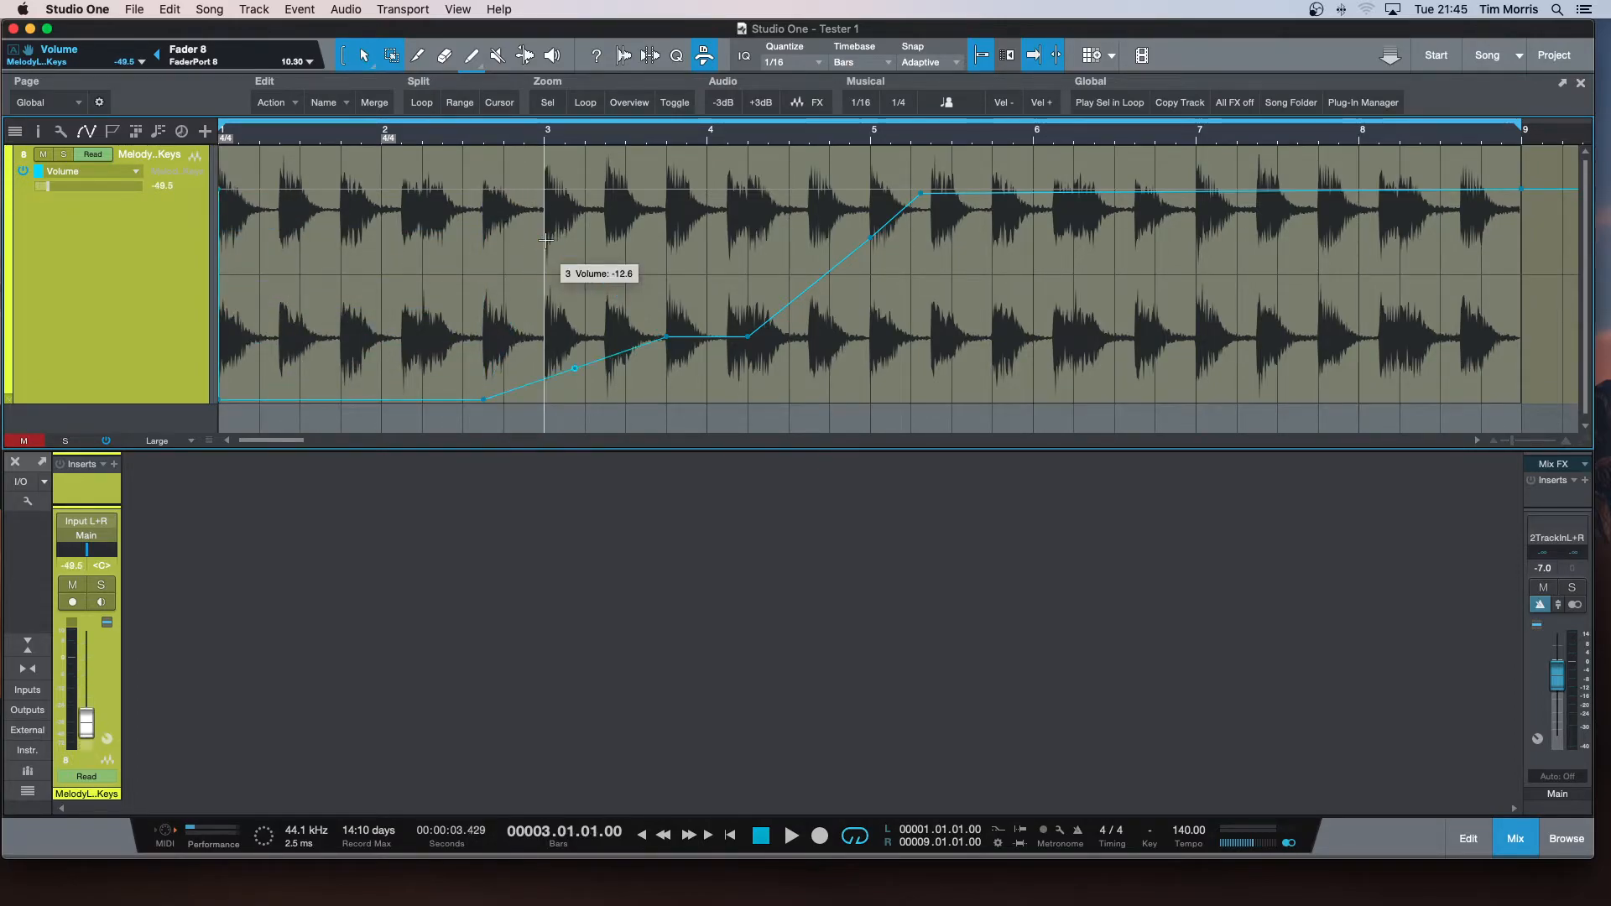
left_click_drag(667, 338, 677, 369)
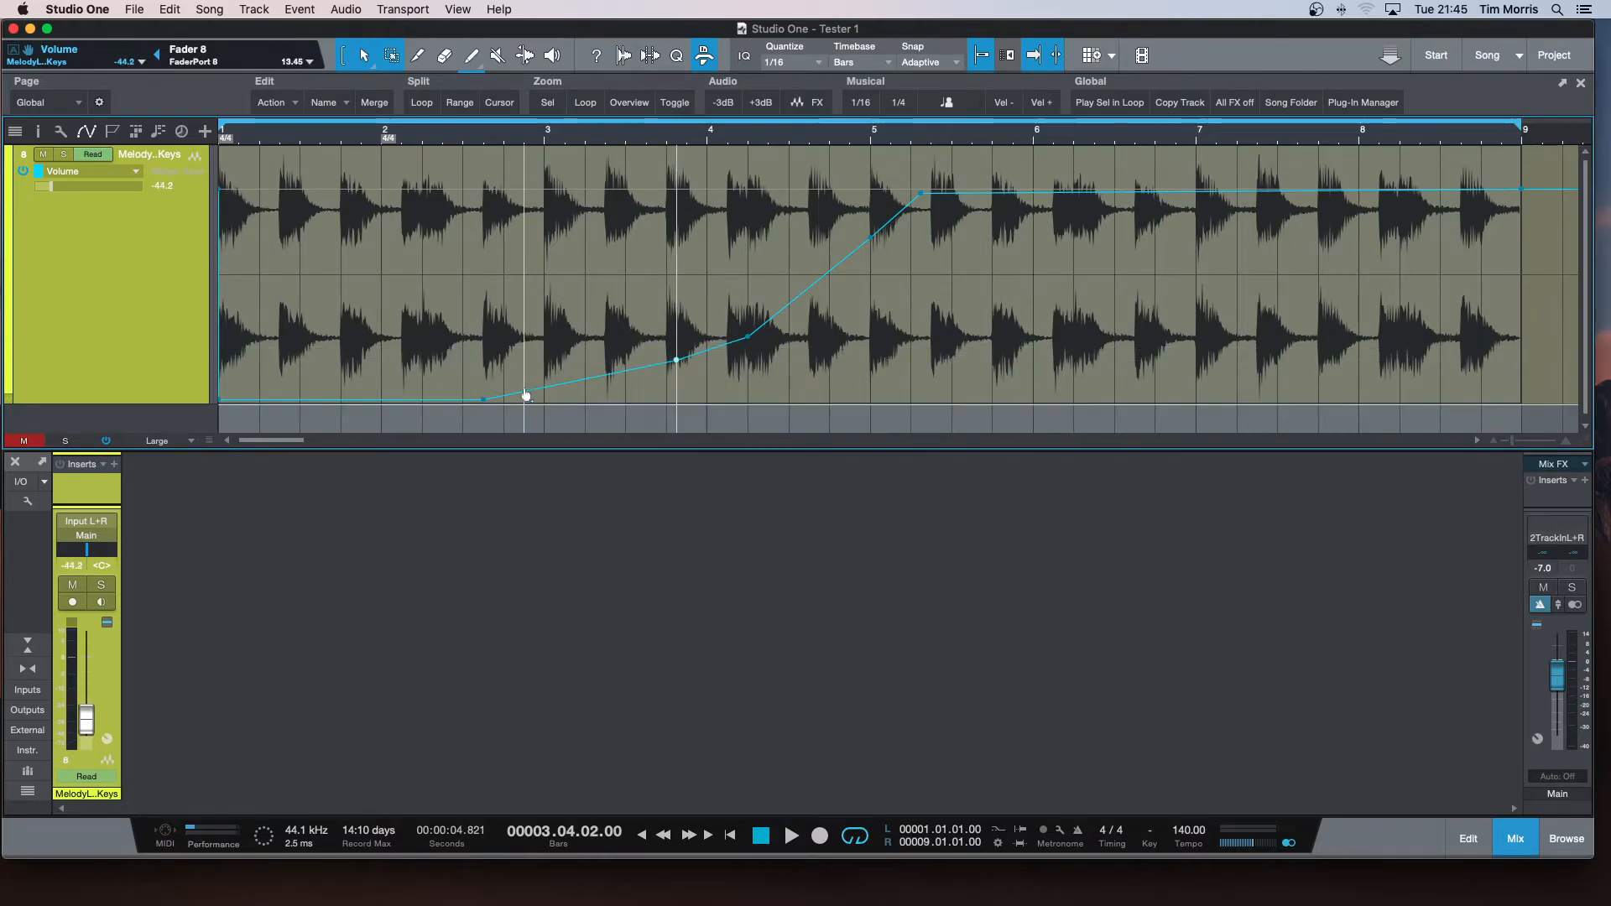
left_click_drag(484, 403, 442, 367)
left_click_drag(674, 362, 718, 281)
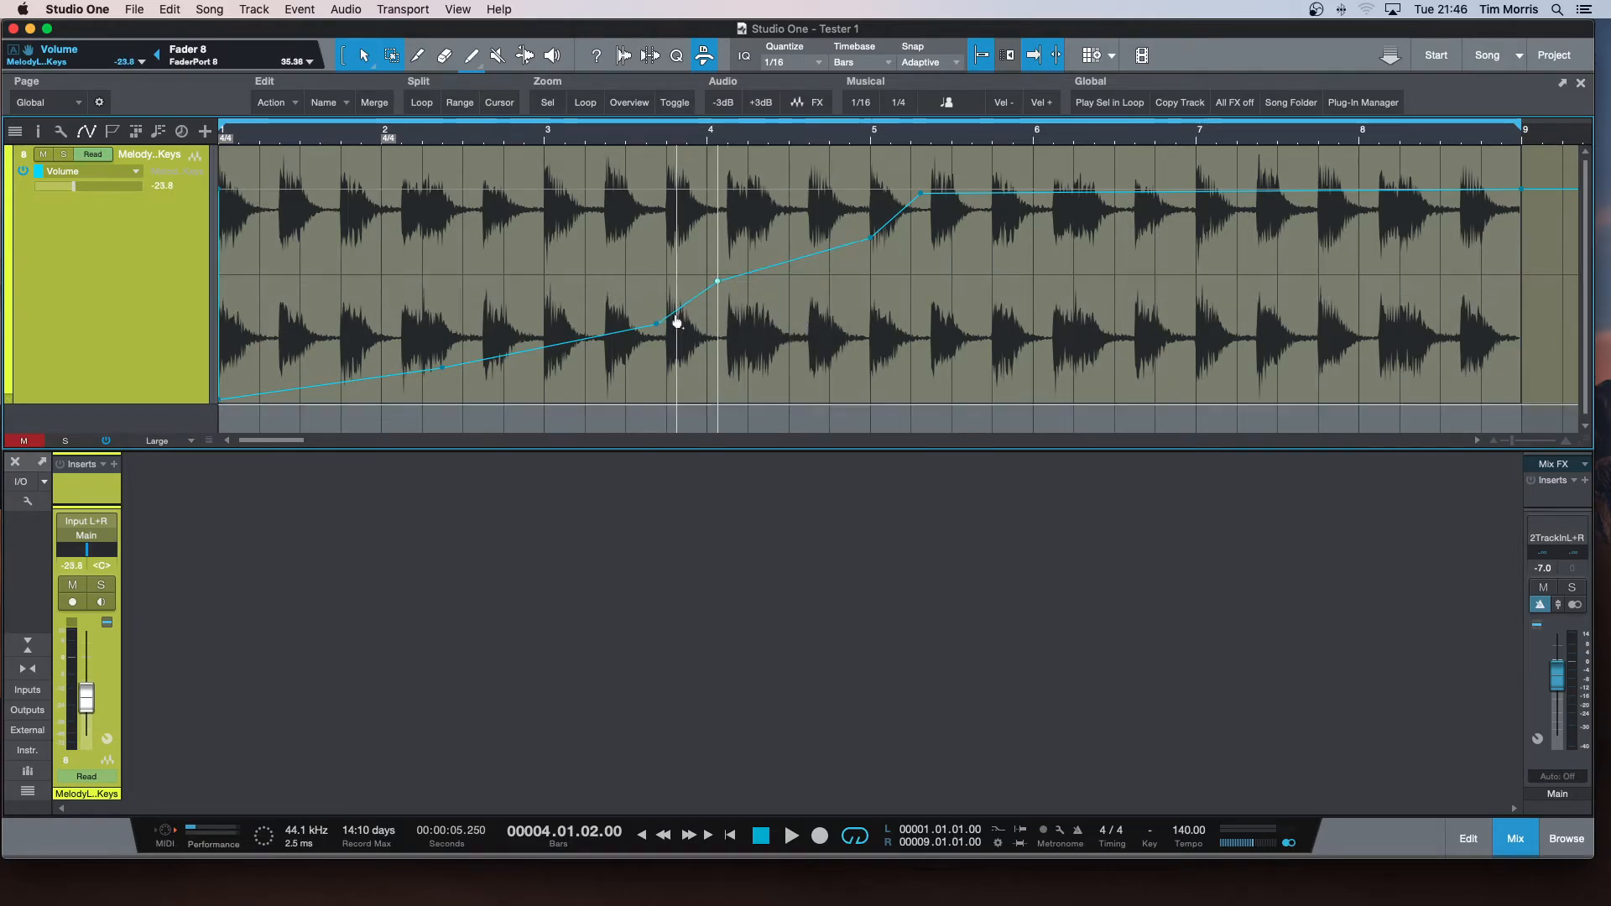
left_click_drag(657, 326, 645, 307)
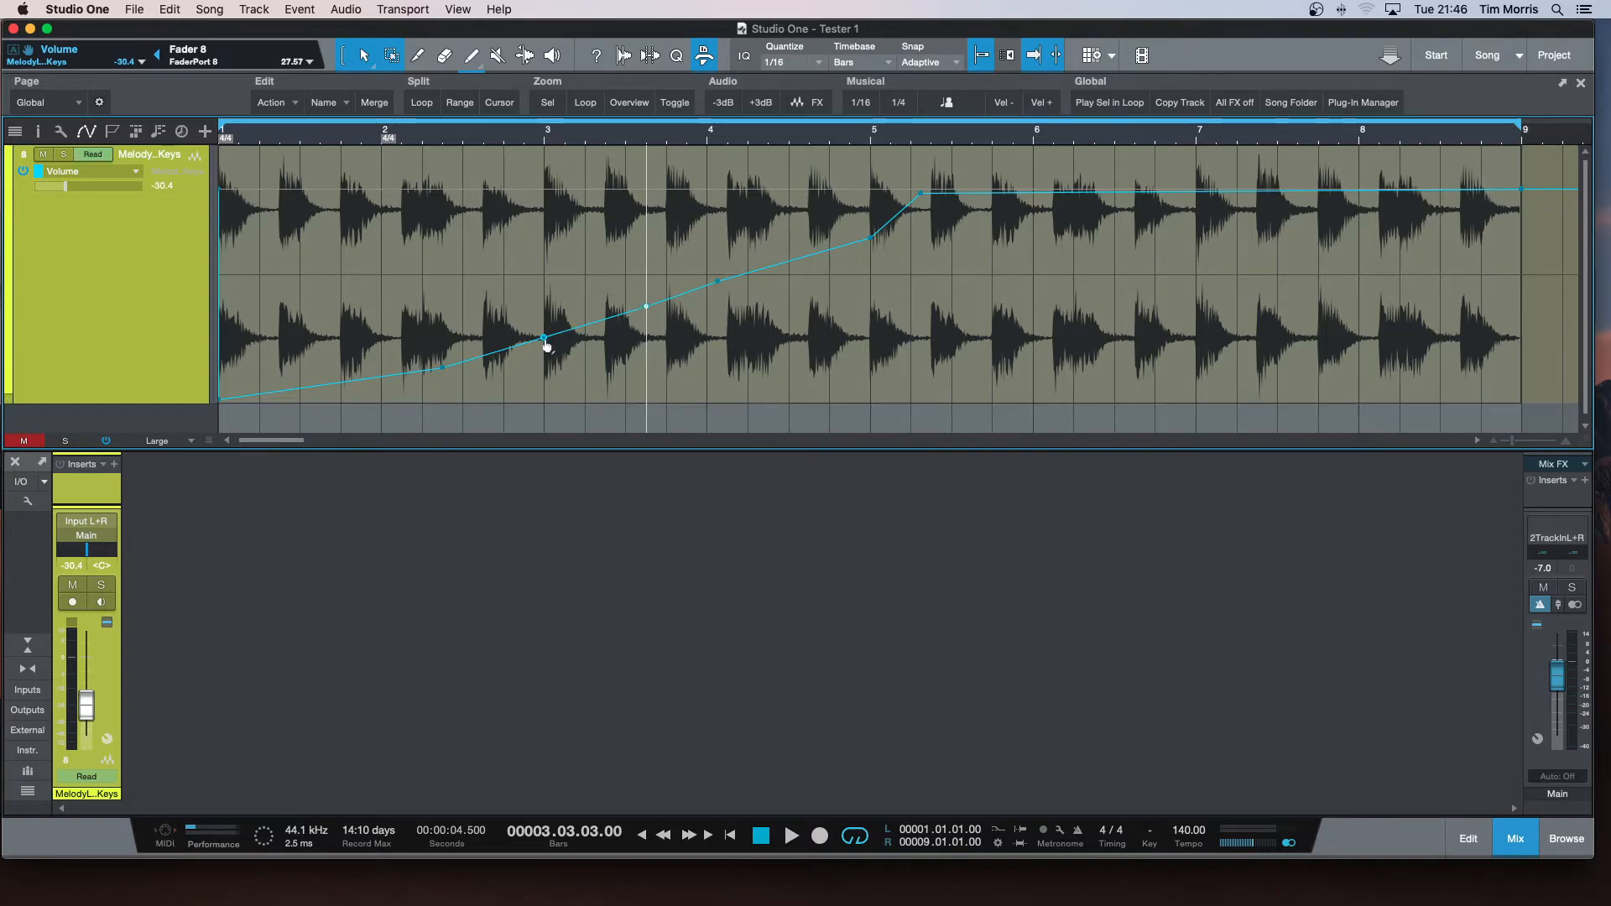
Try bending the fade-in segment between the 4.1.2 point and bar 5 into a curve.
double_click(544, 339)
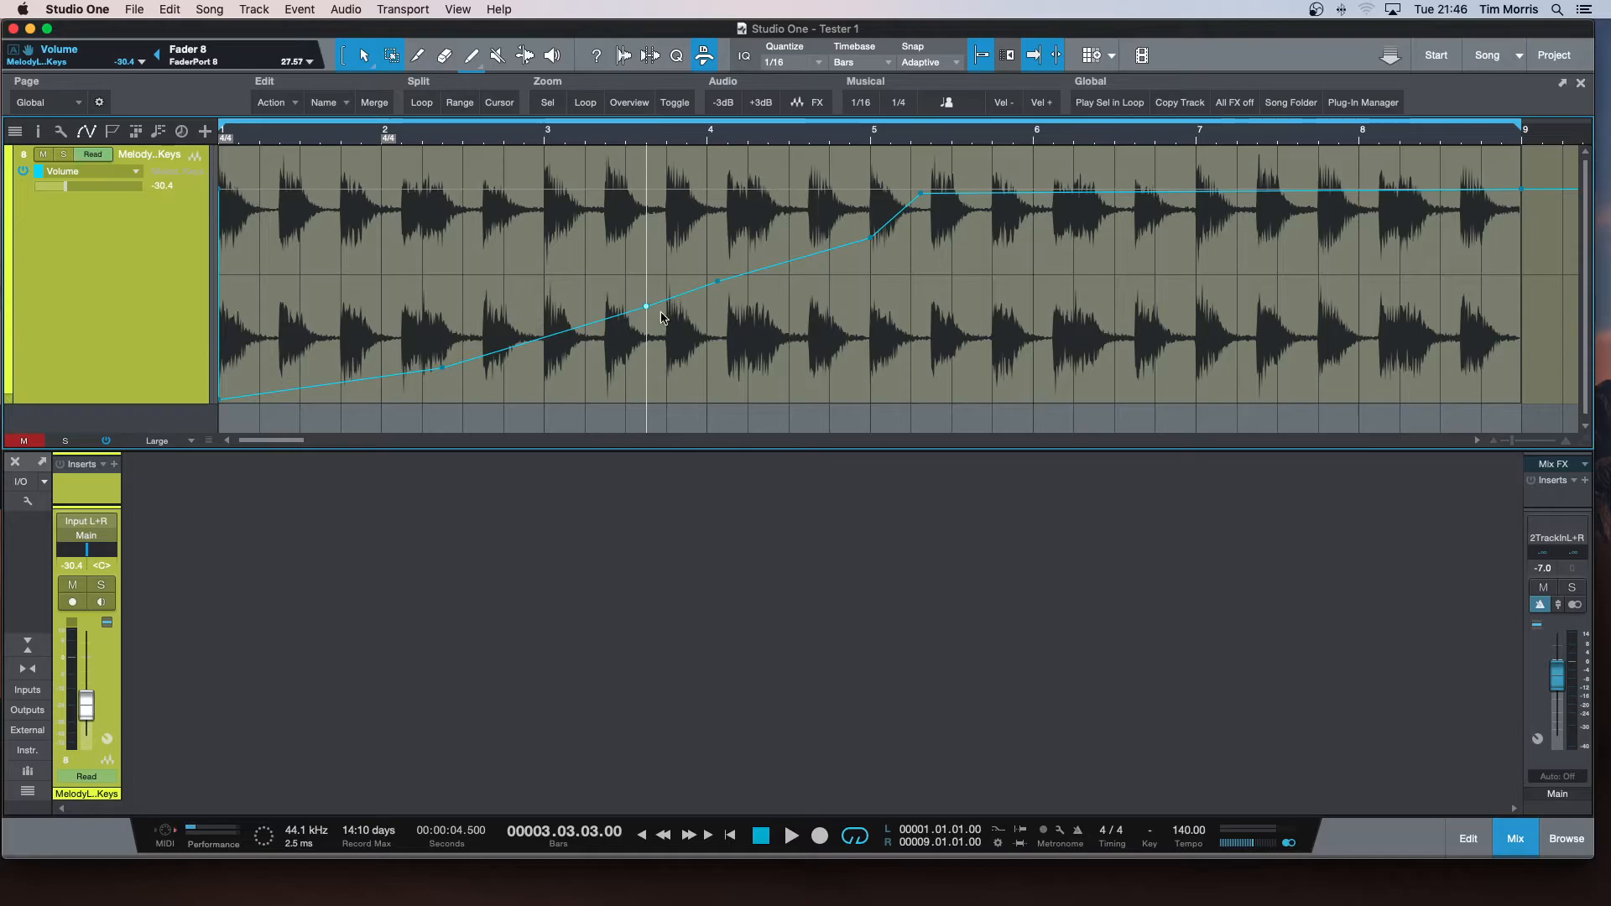
left_click(715, 281)
left_click(543, 337)
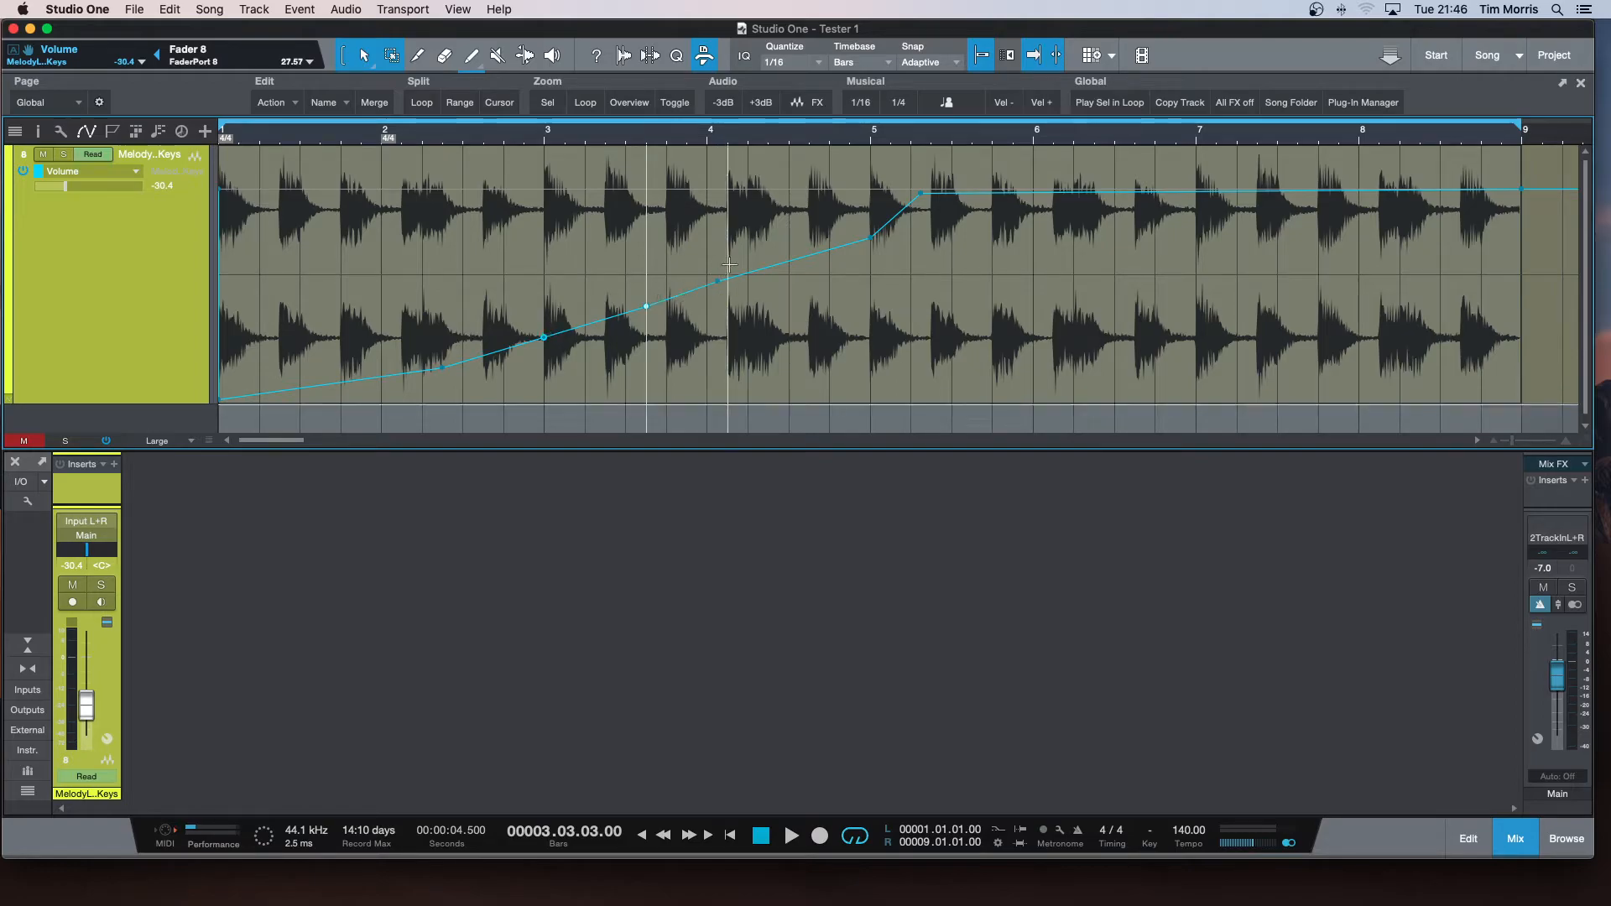
left_click(791, 258)
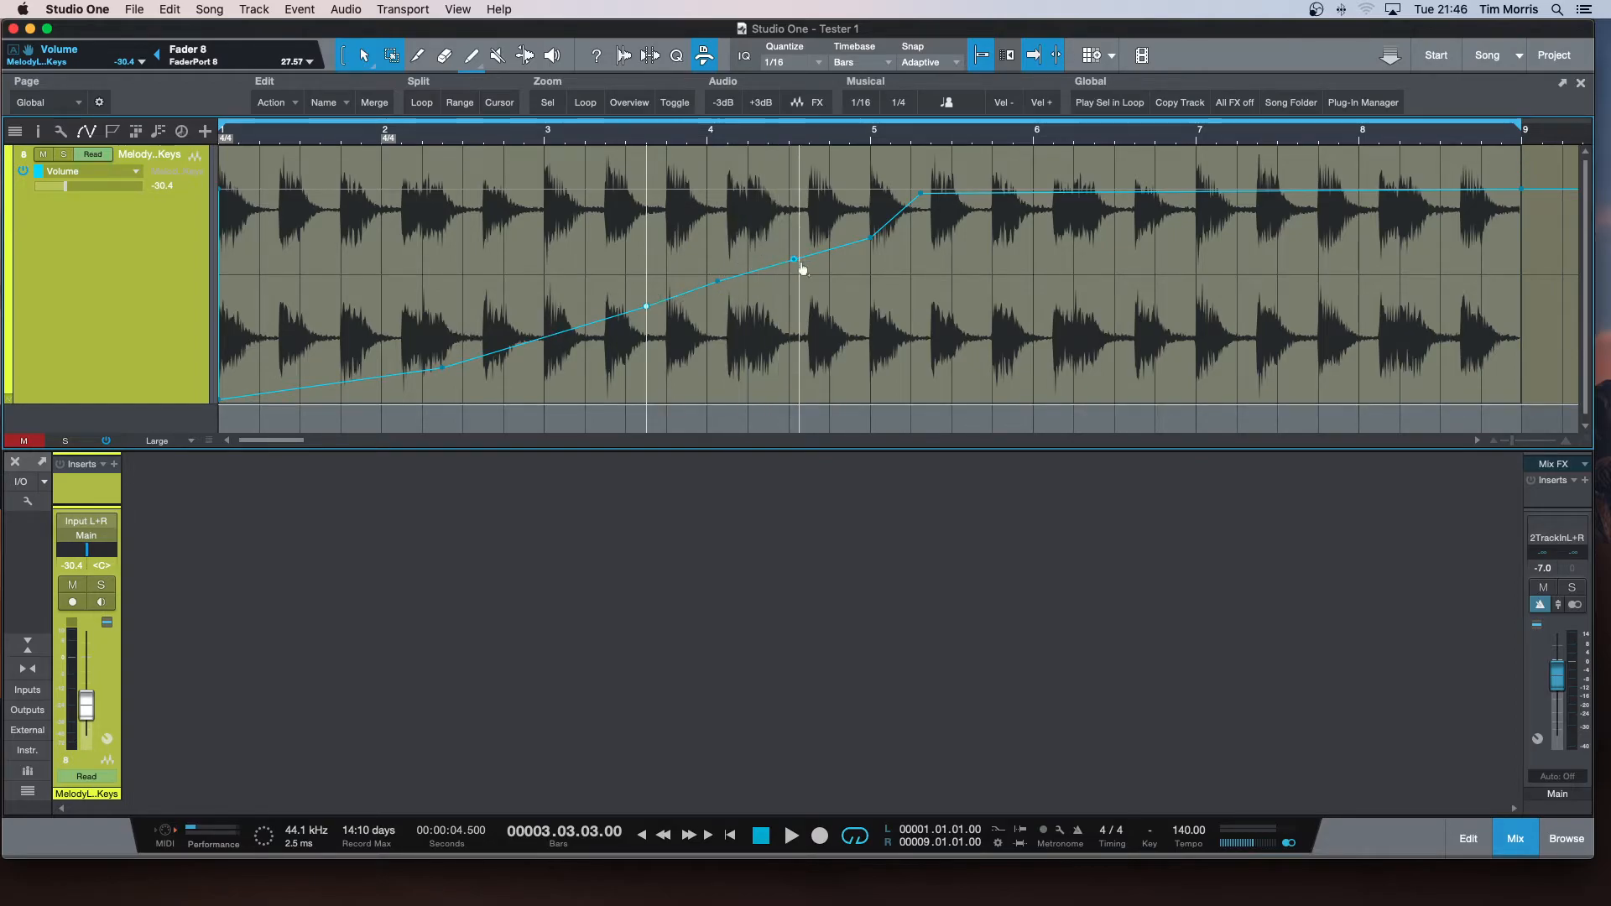
left_click_drag(802, 290, 792, 276)
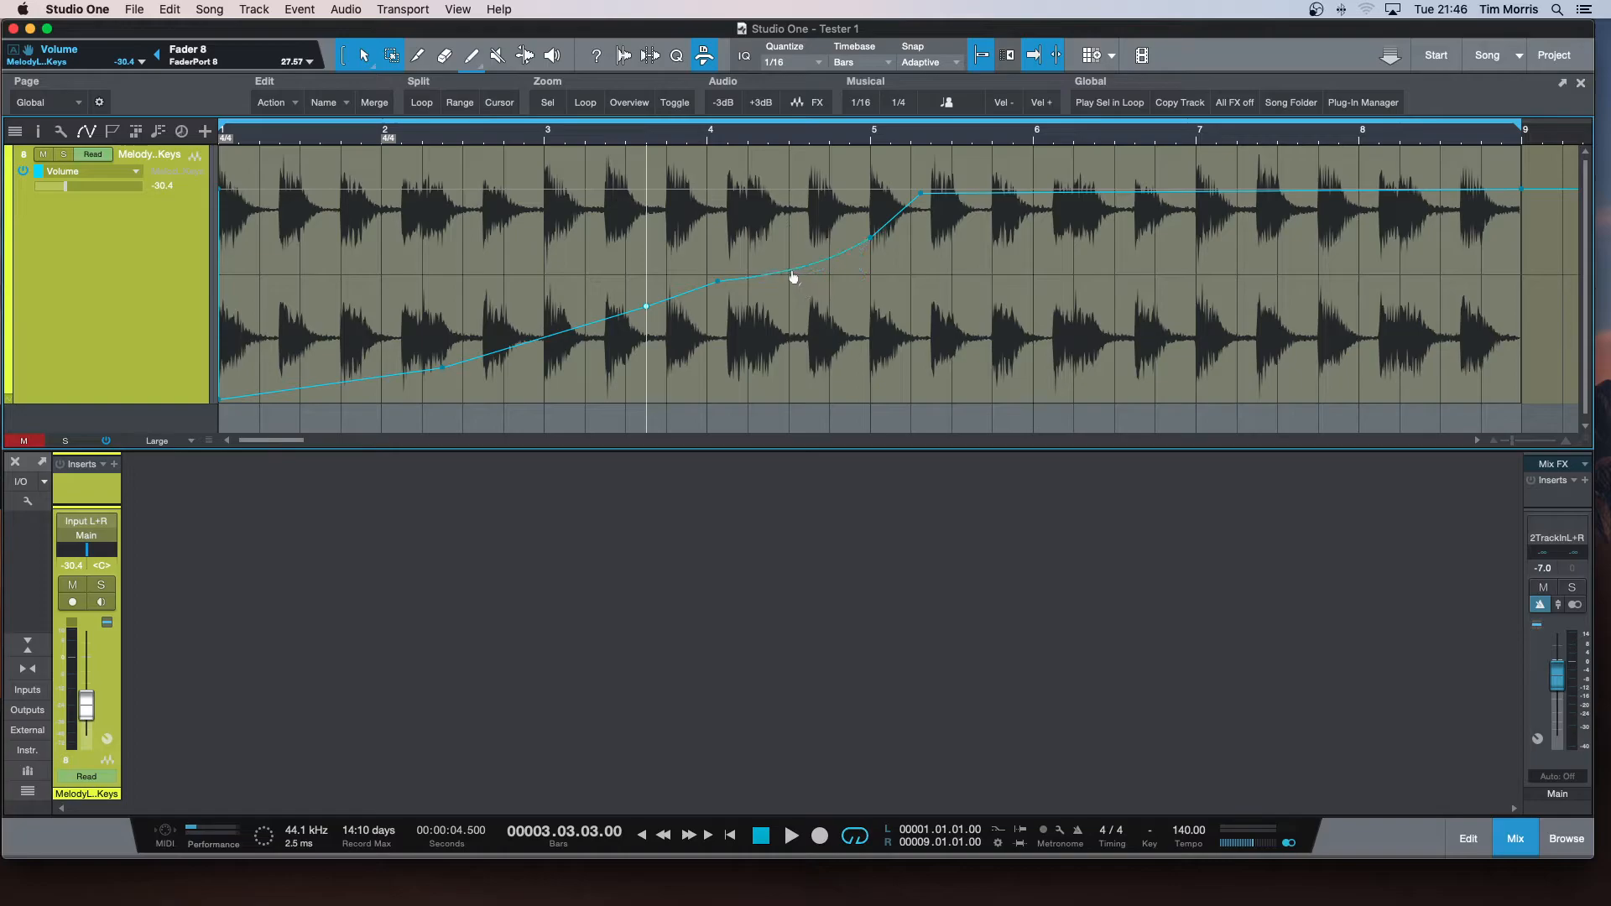
left_click(787, 265)
Play the loop from the start to audition the rising fade-in.
key("Home")
key("space")
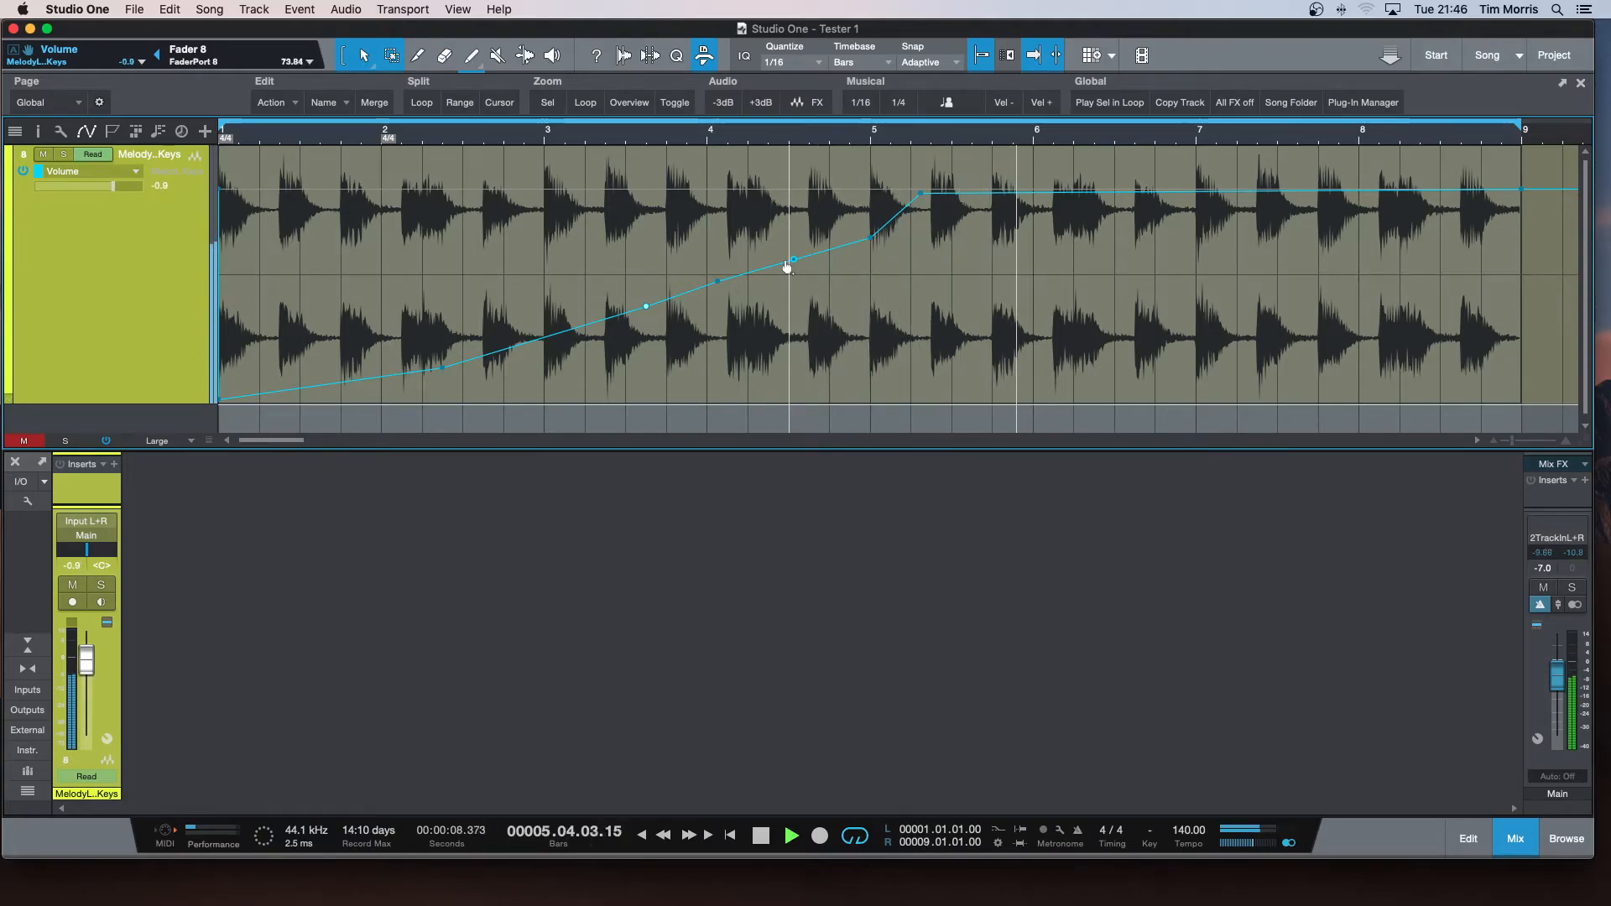
key("space")
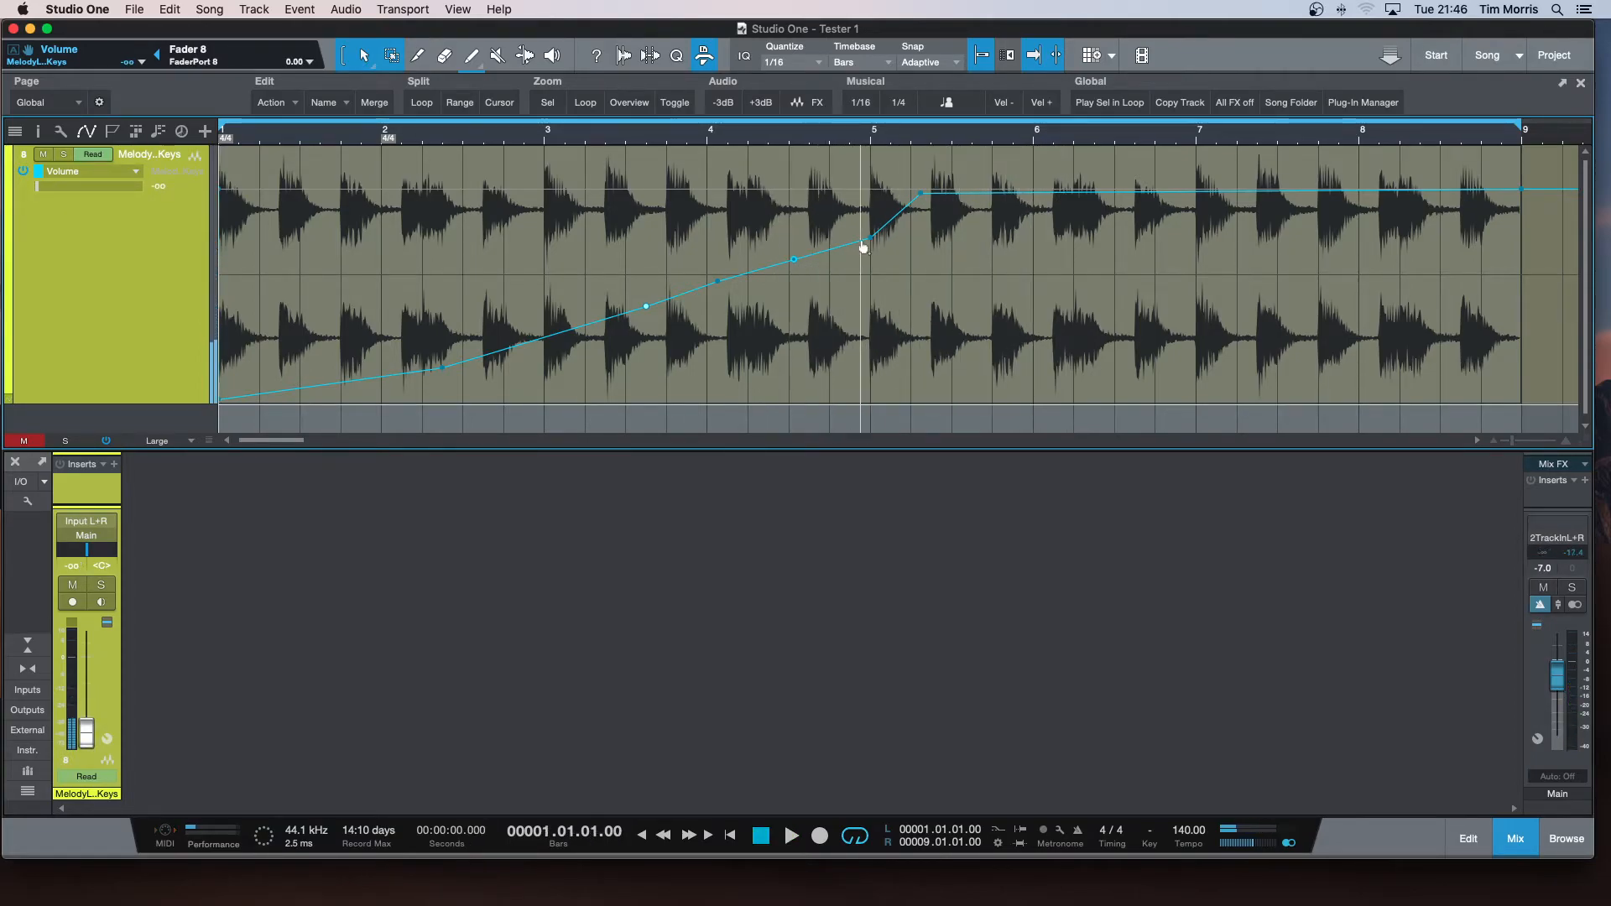
Move the bar 5 volume point to -11.3 dB, and delete the envelope points from the start to just past bar 8.
left_click_drag(874, 242, 872, 236)
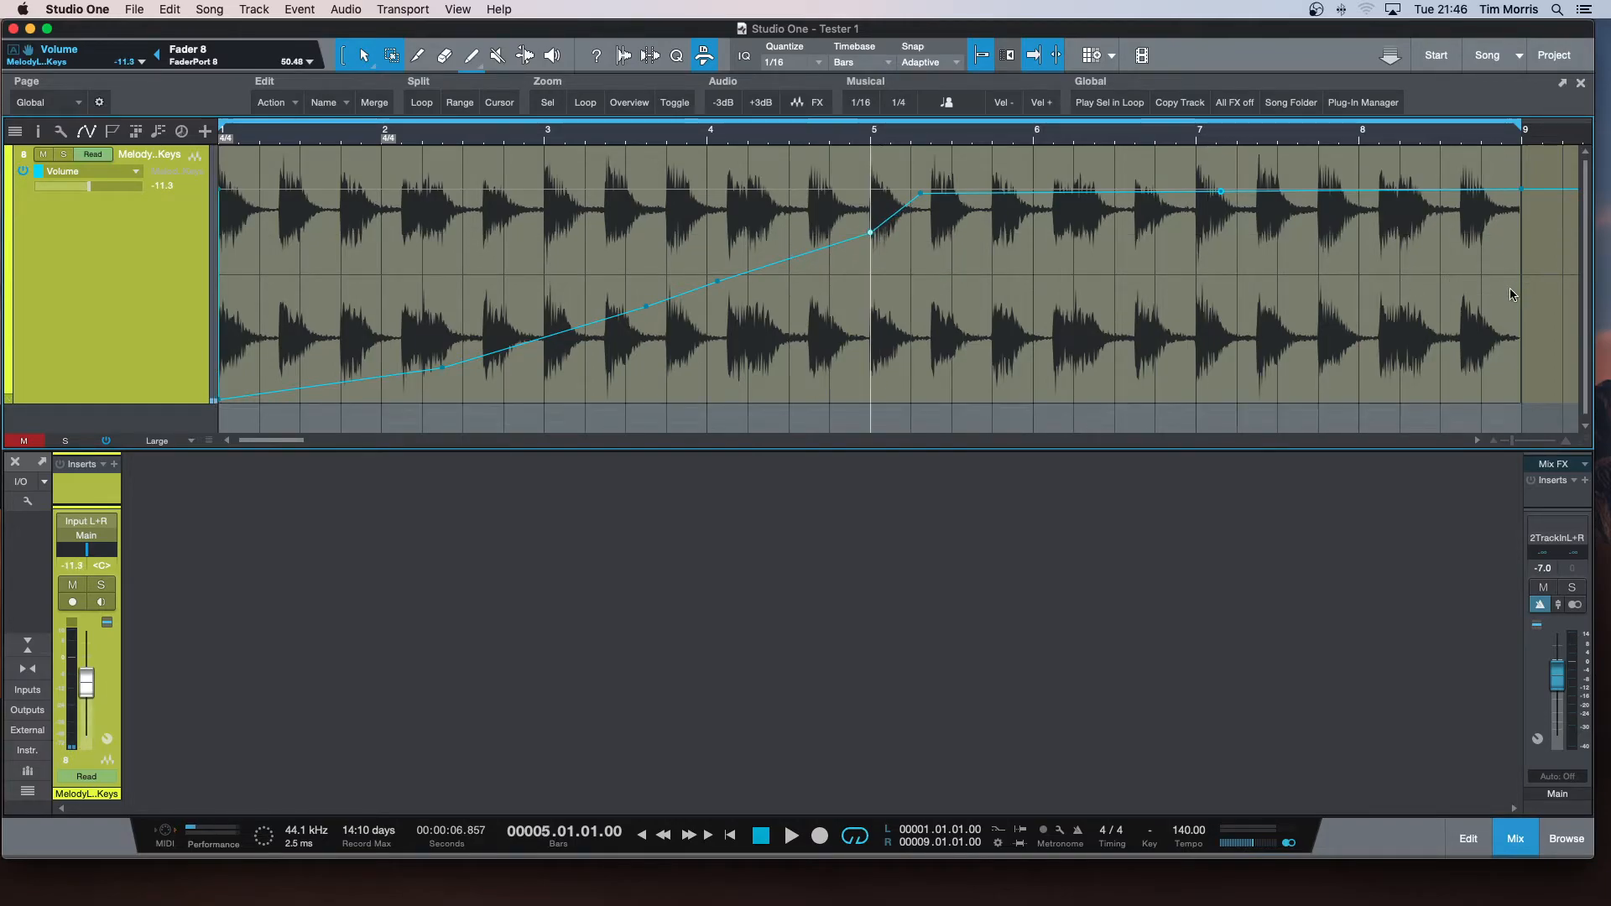
left_click_drag(1387, 253, 94, 287)
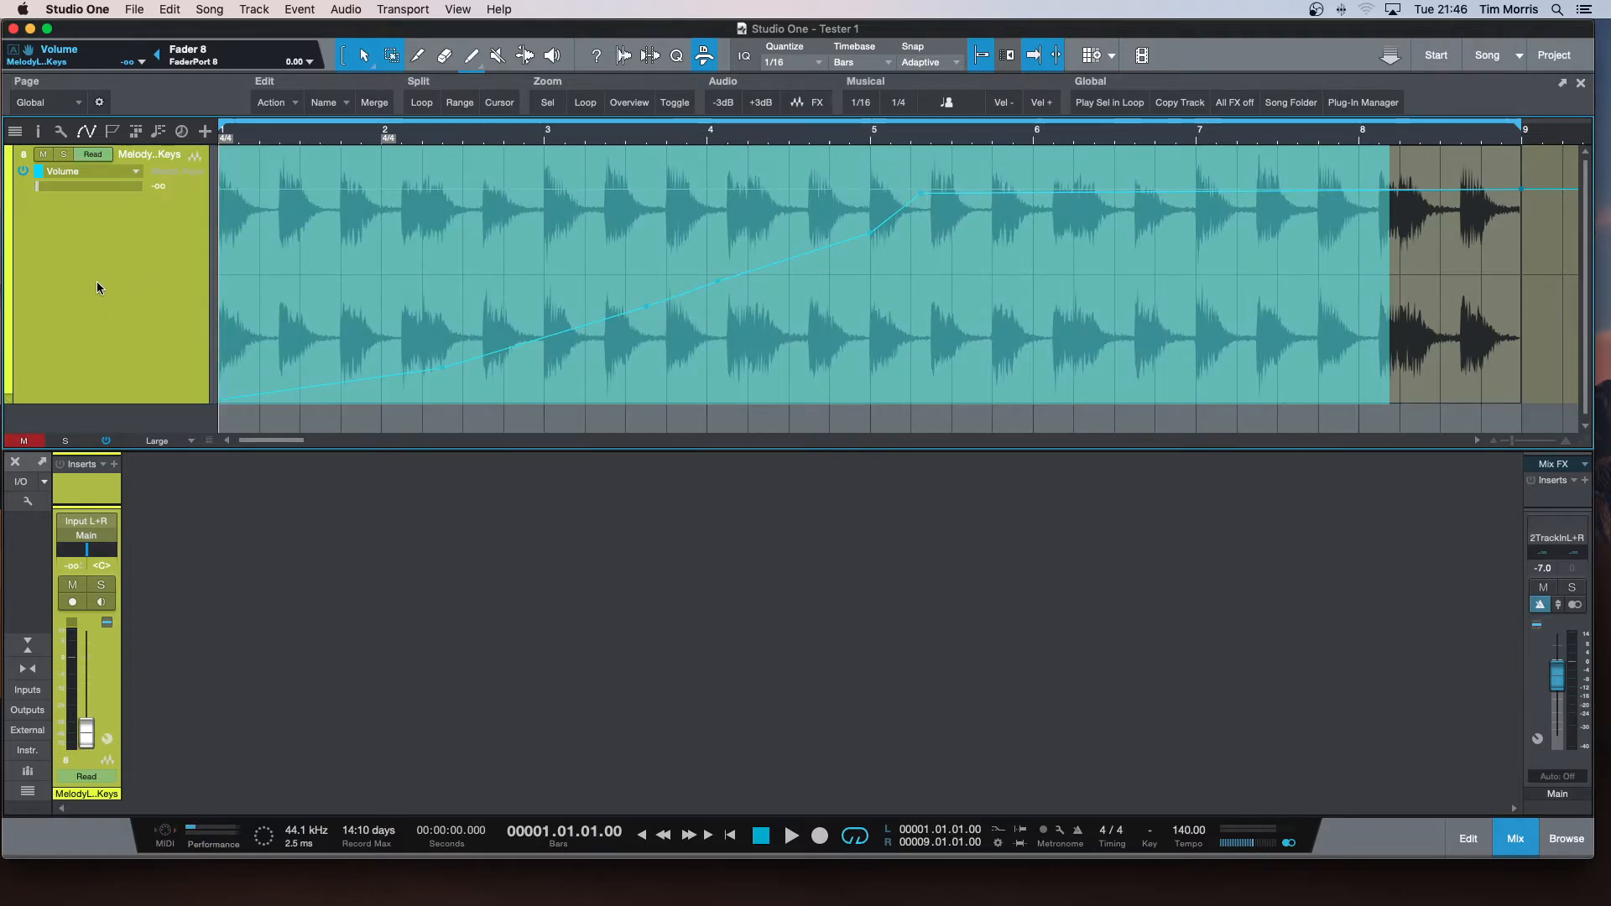
key("Delete")
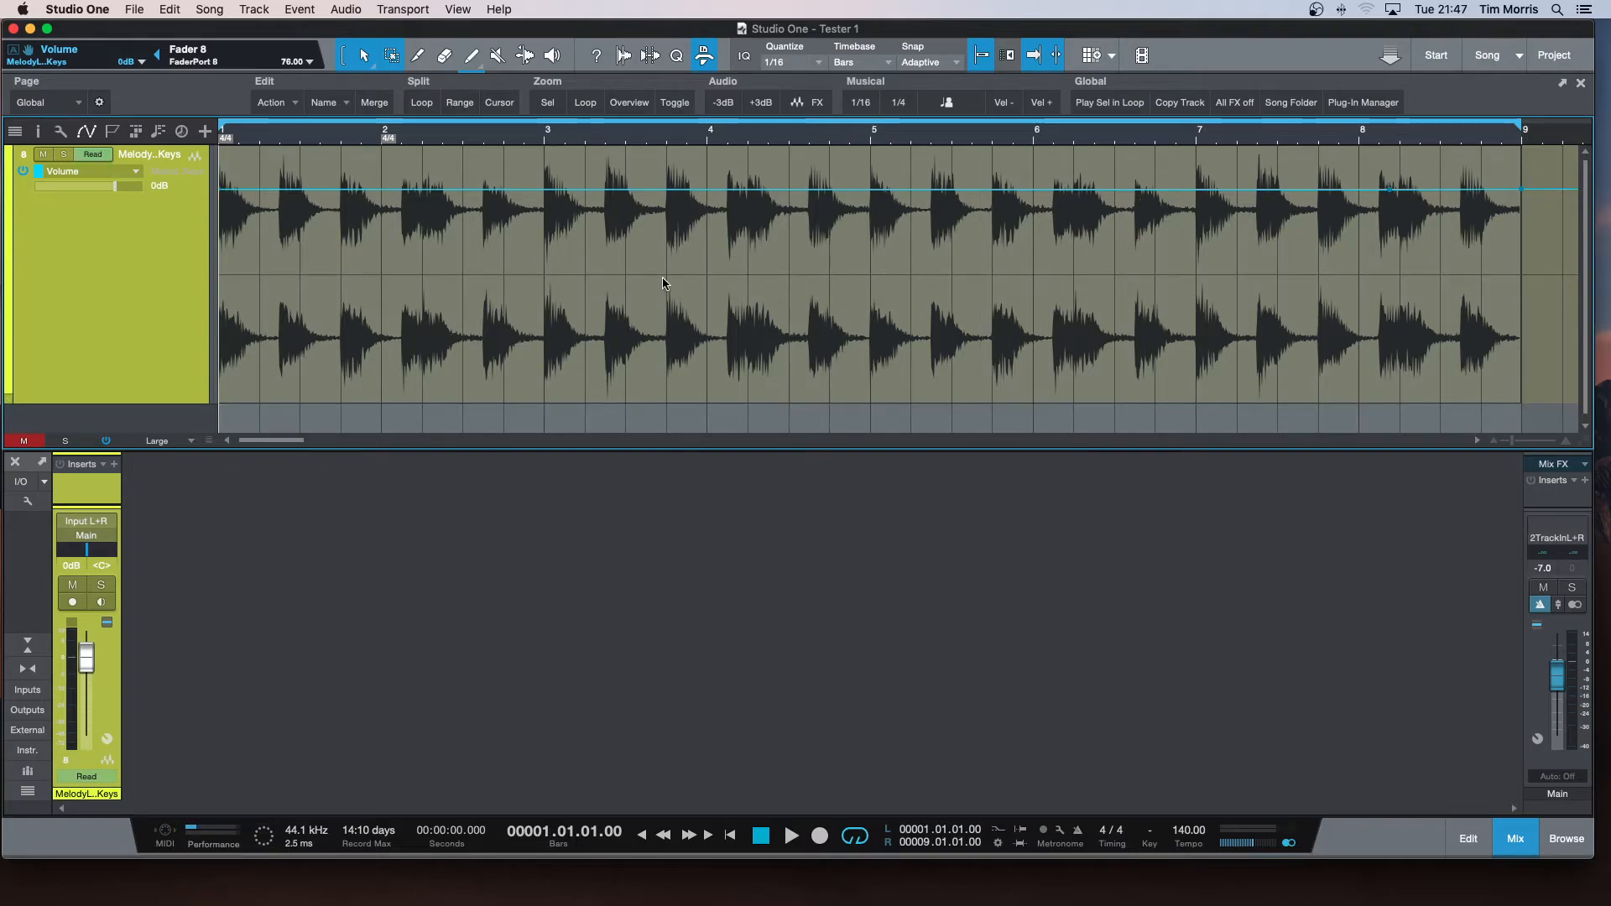
Draw a V-shaped volume dip from 0 dB at bar 2 down to -47.5 dB at 3.1.2 and back up at bar 4.
left_click(385, 196)
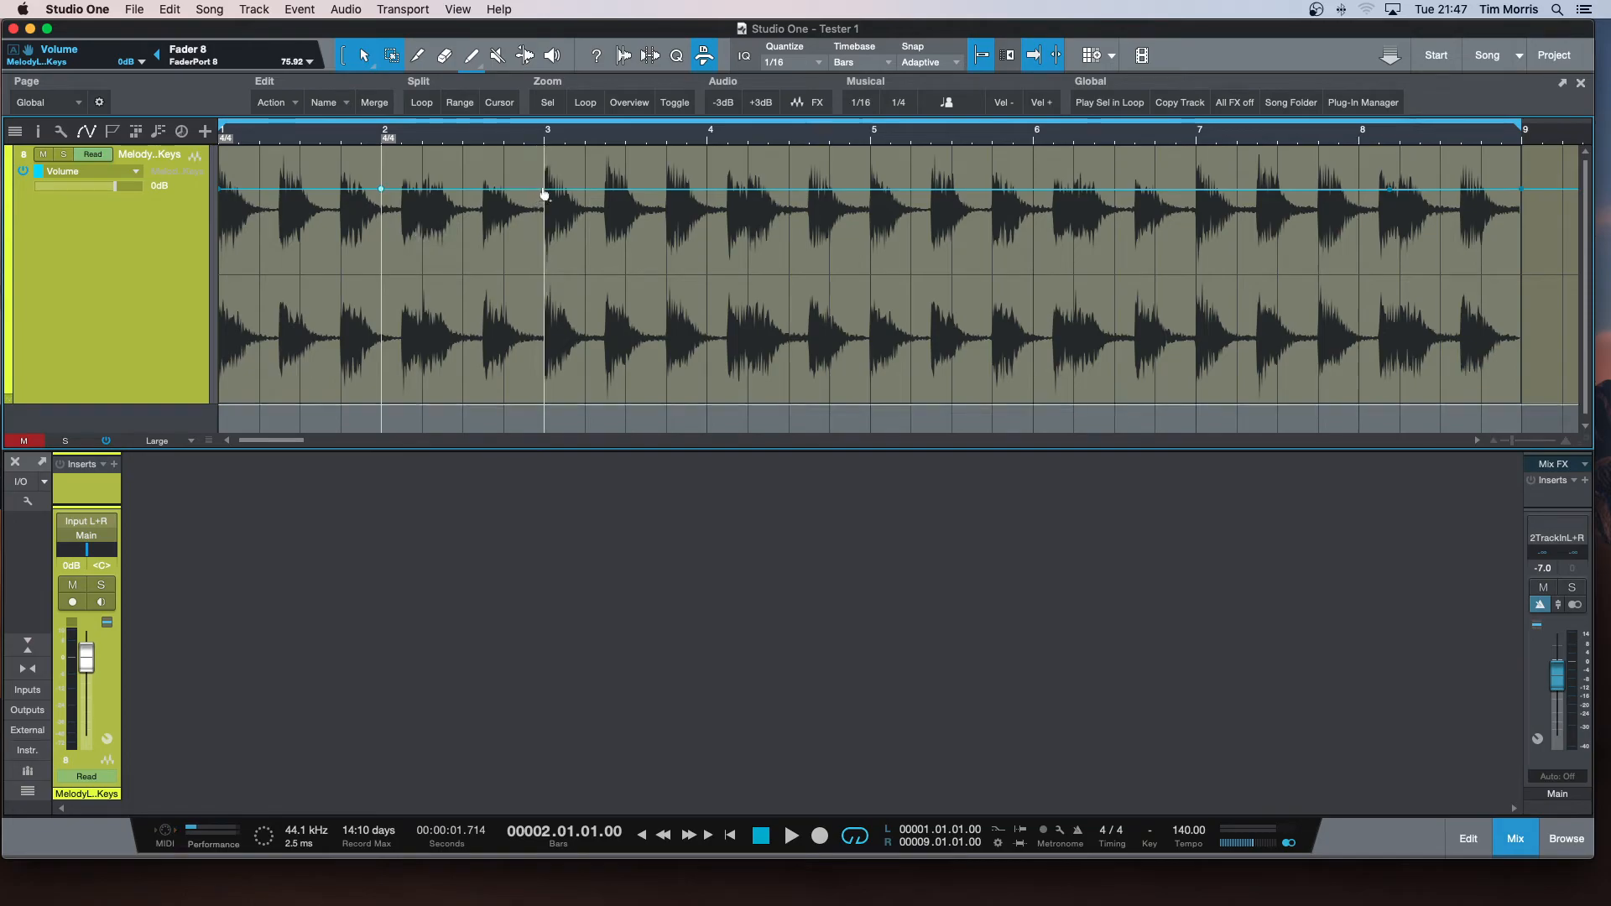
left_click(671, 196)
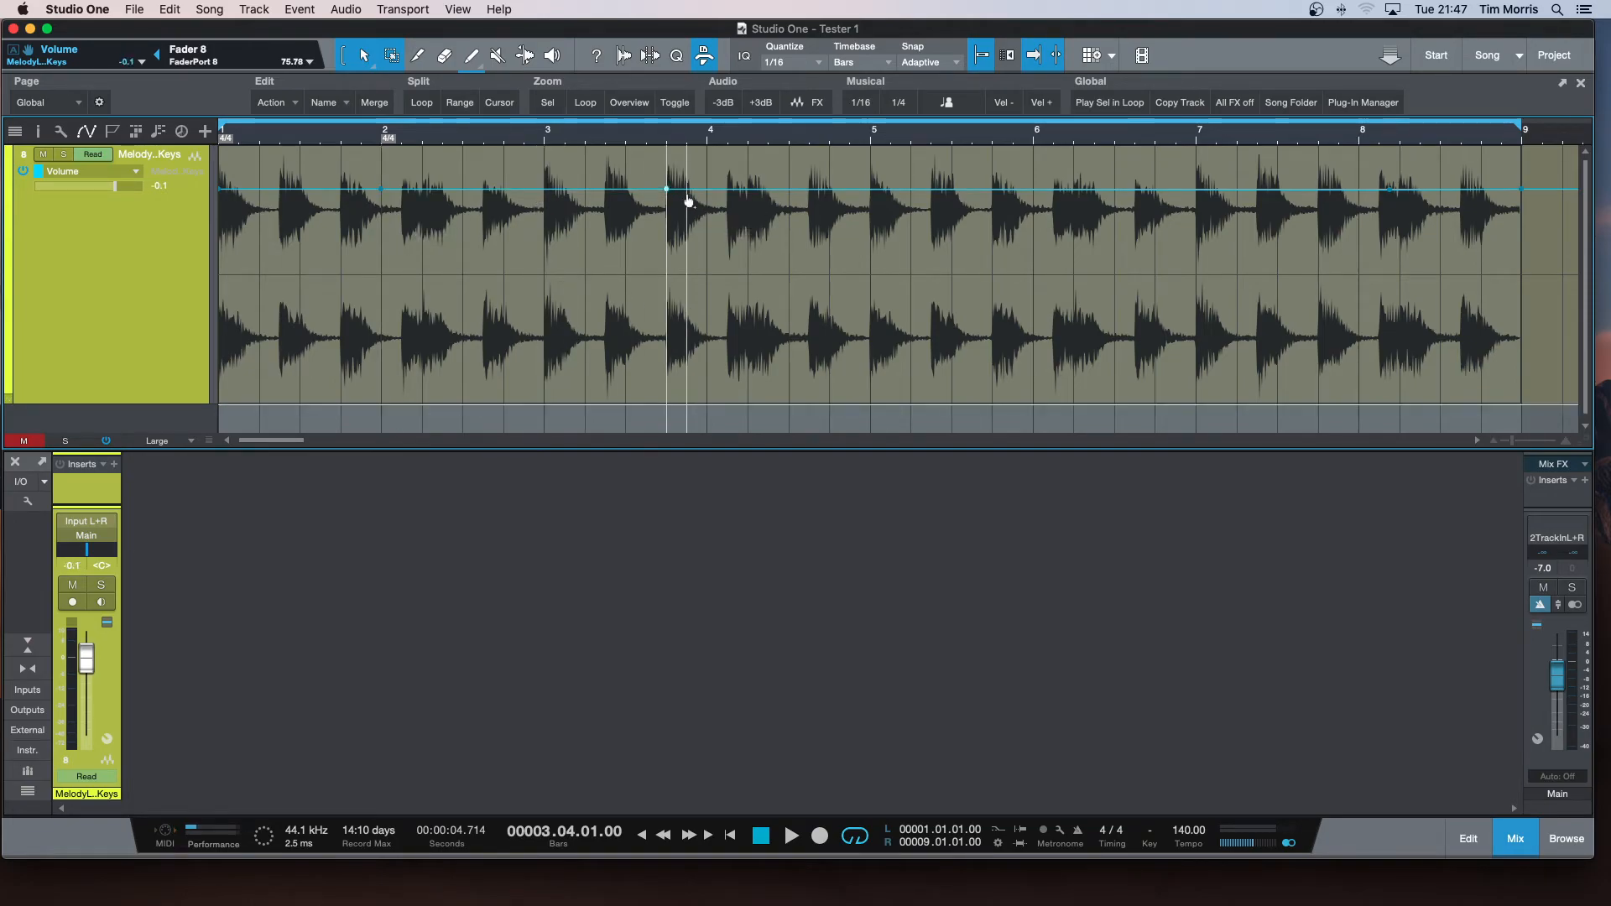
left_click(707, 195)
left_click_drag(666, 190, 554, 372)
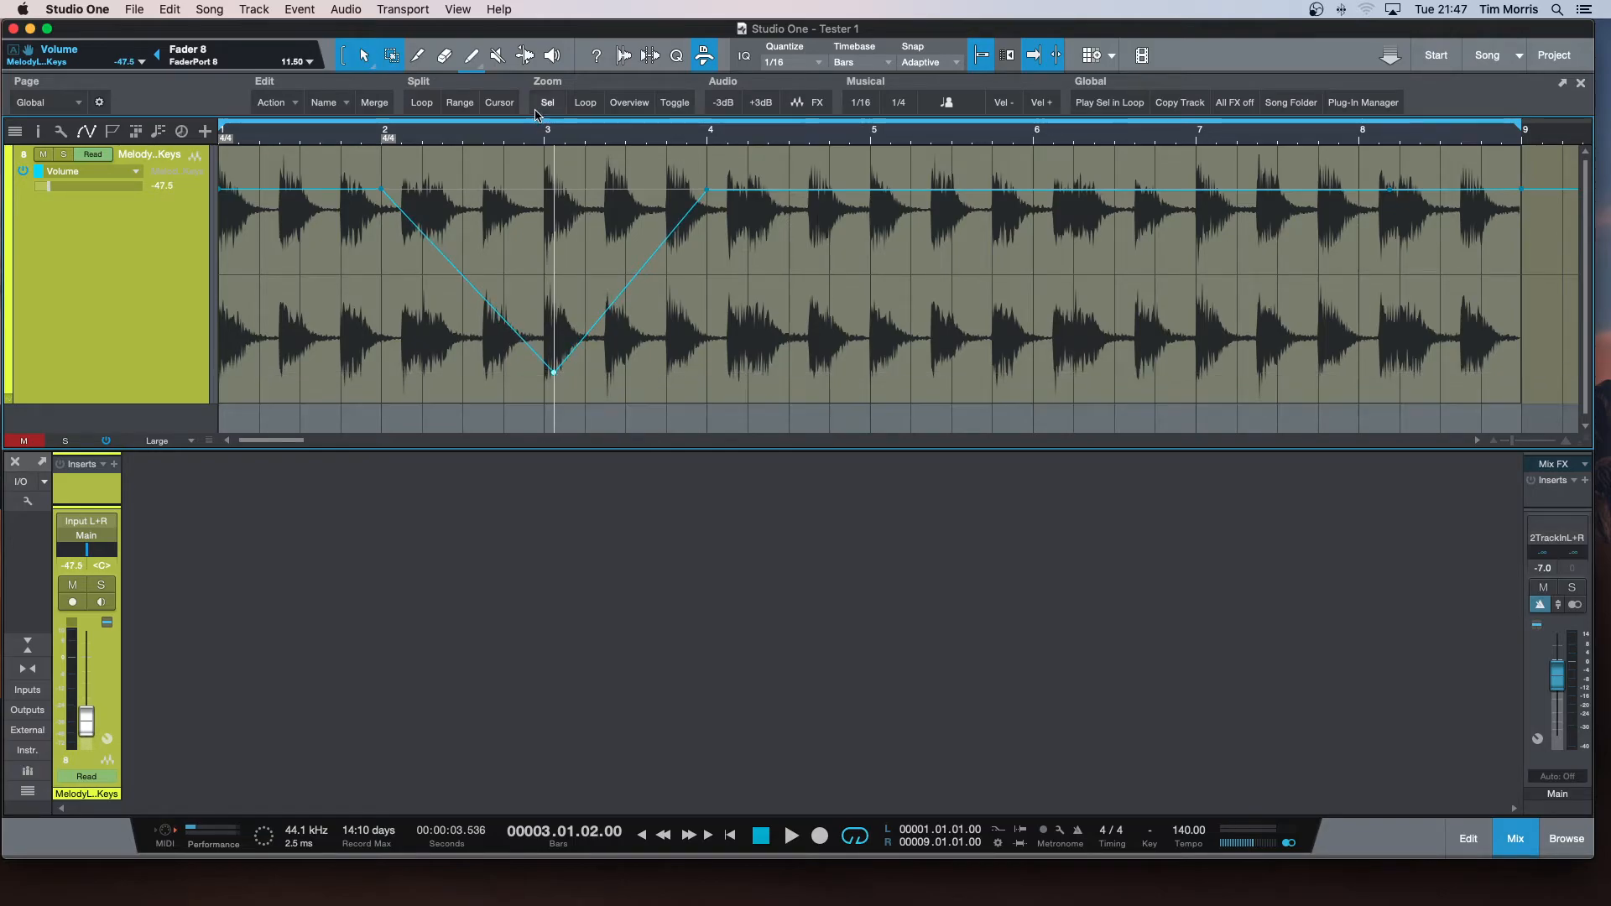
Play the V-shaped volume dip and return to the start of the song.
left_click(279, 138)
key("space")
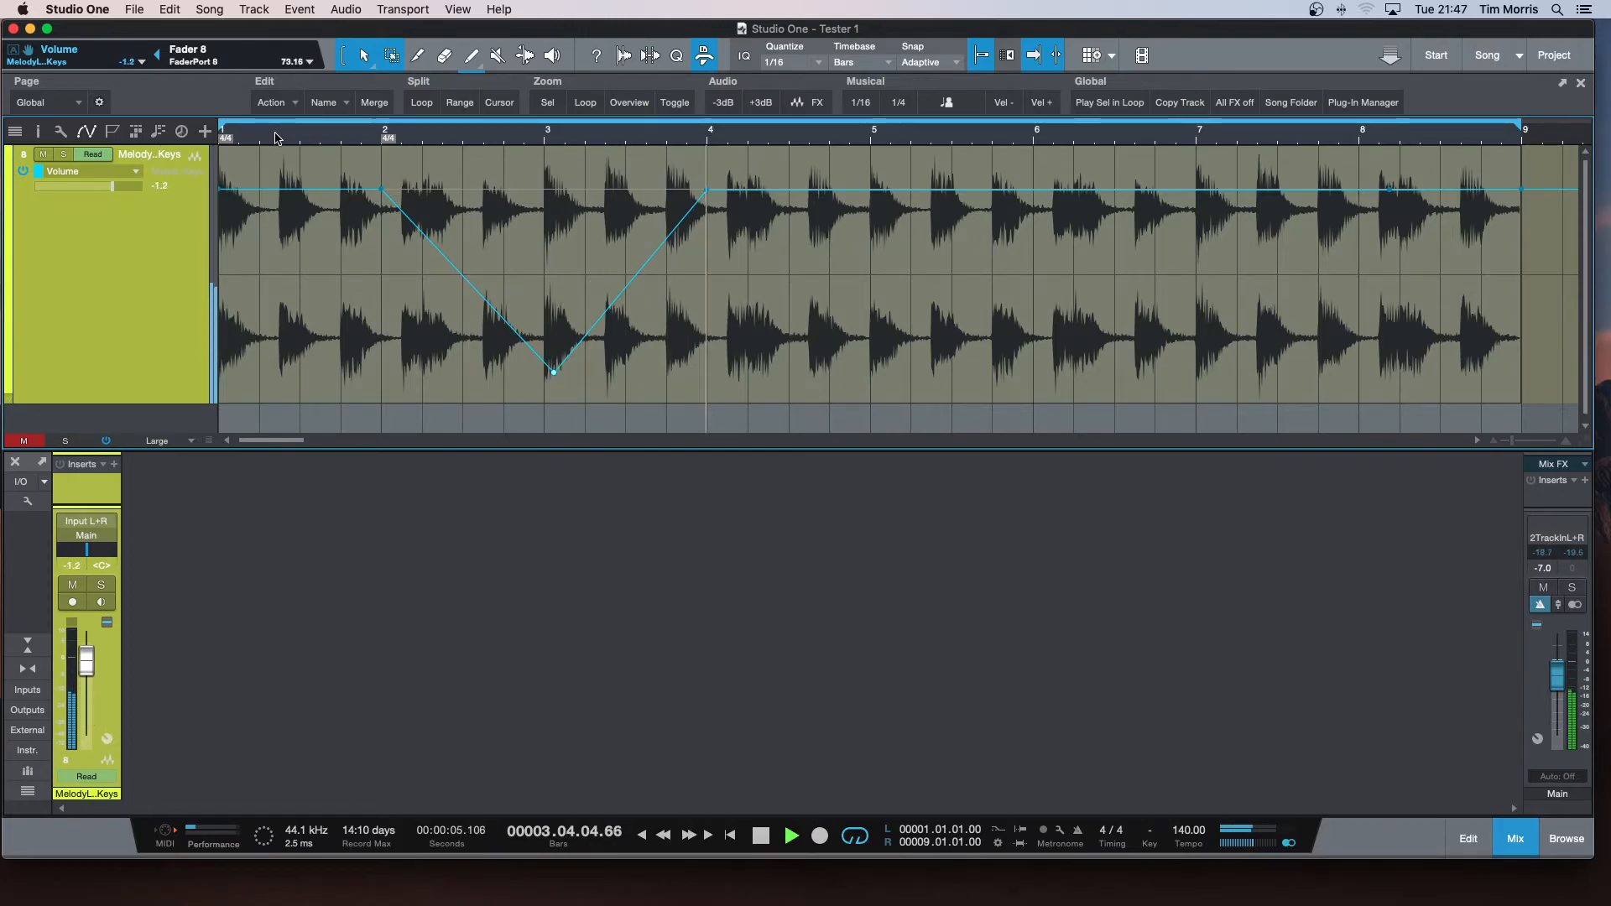
key("space")
key("KP_0")
key("KP_0")
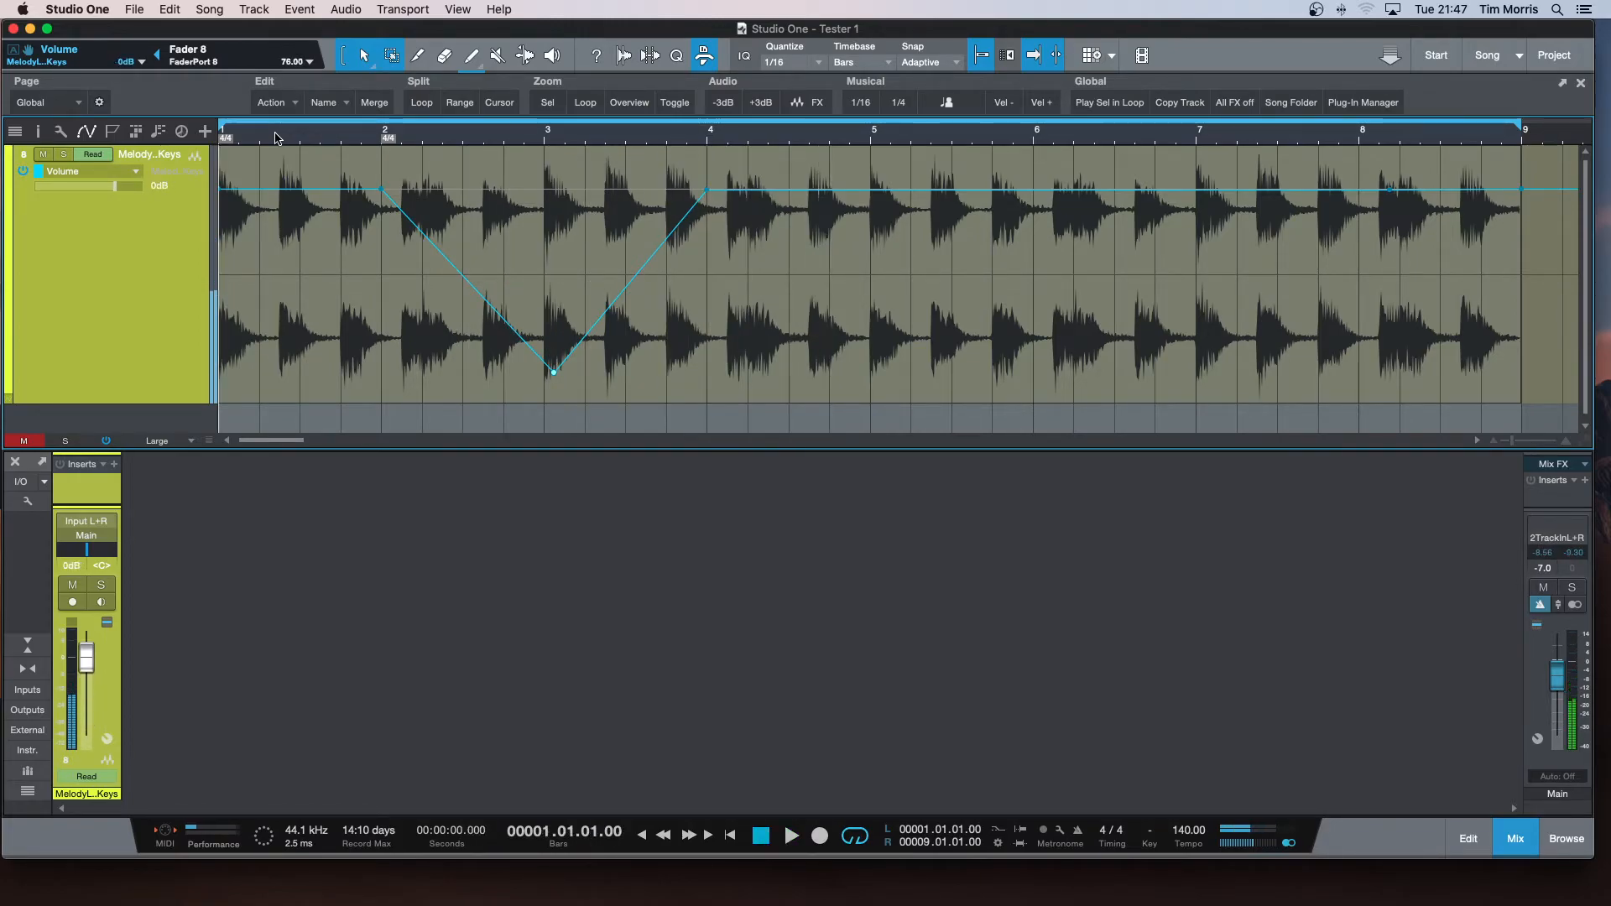
Delete the V-shaped dip and all remaining volume automation points along the whole loop.
left_click(630, 281)
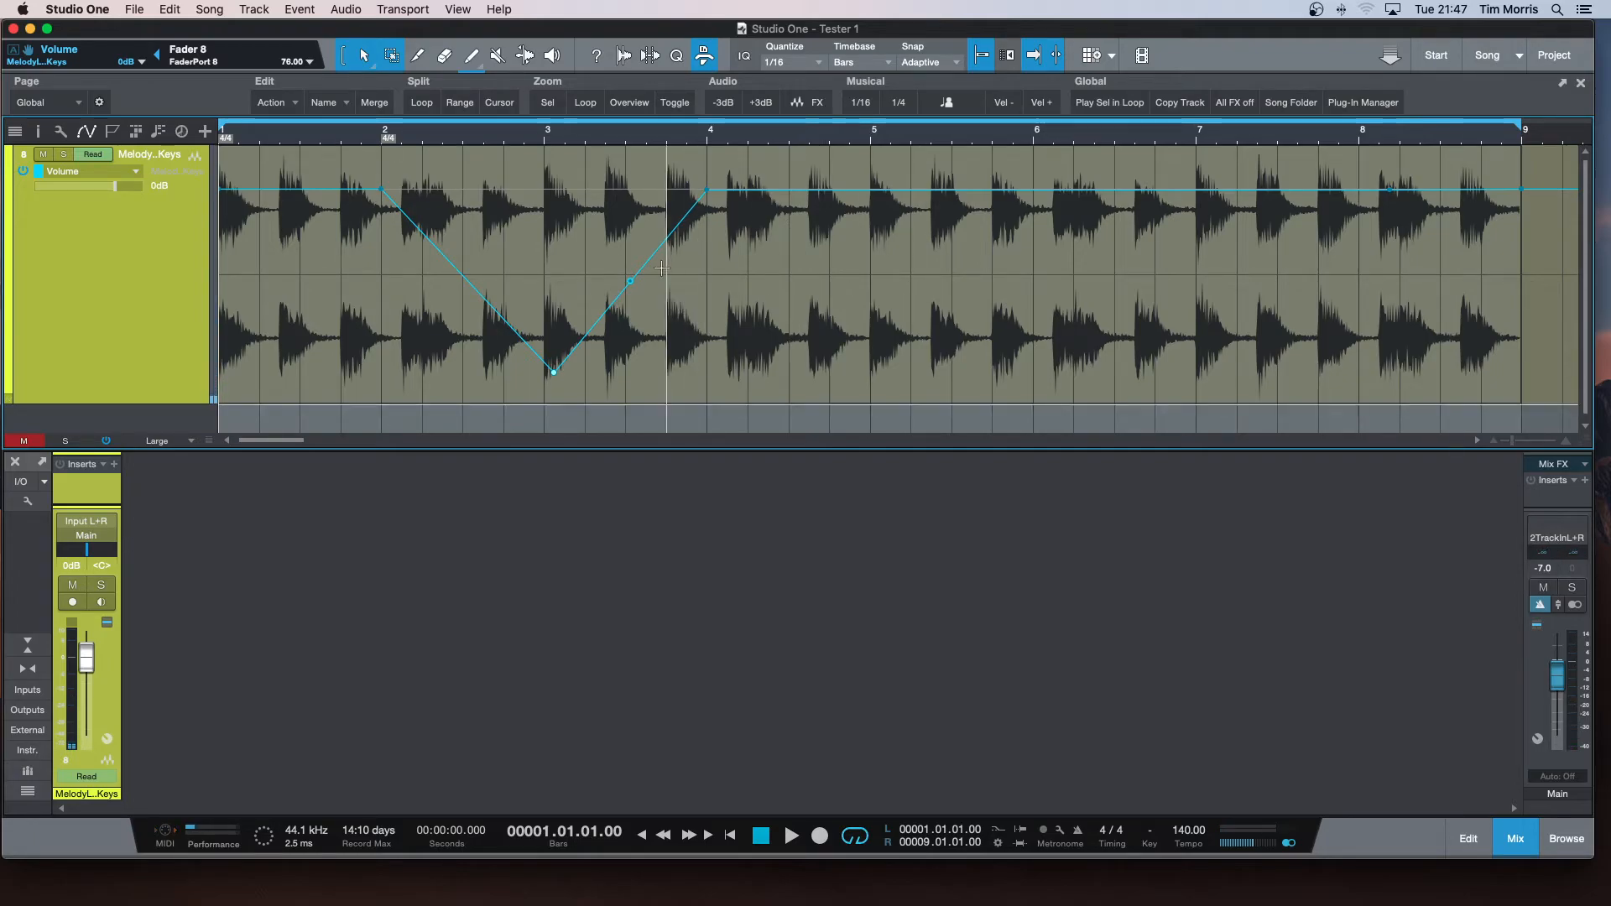
mouse_move(556, 377)
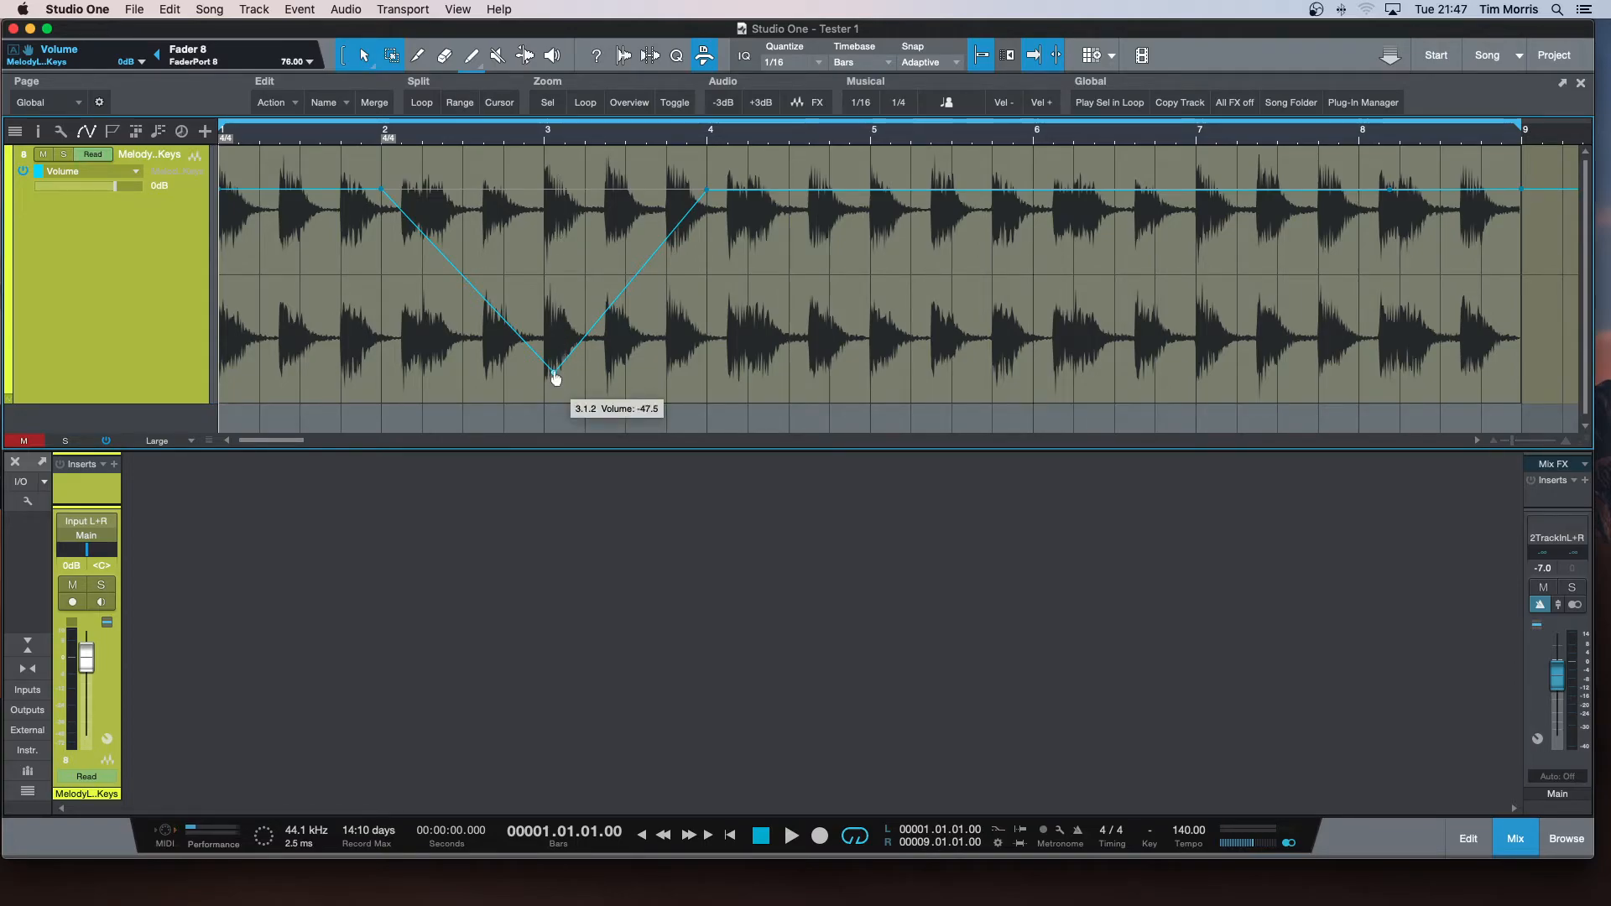
left_click_drag(844, 244, 331, 285)
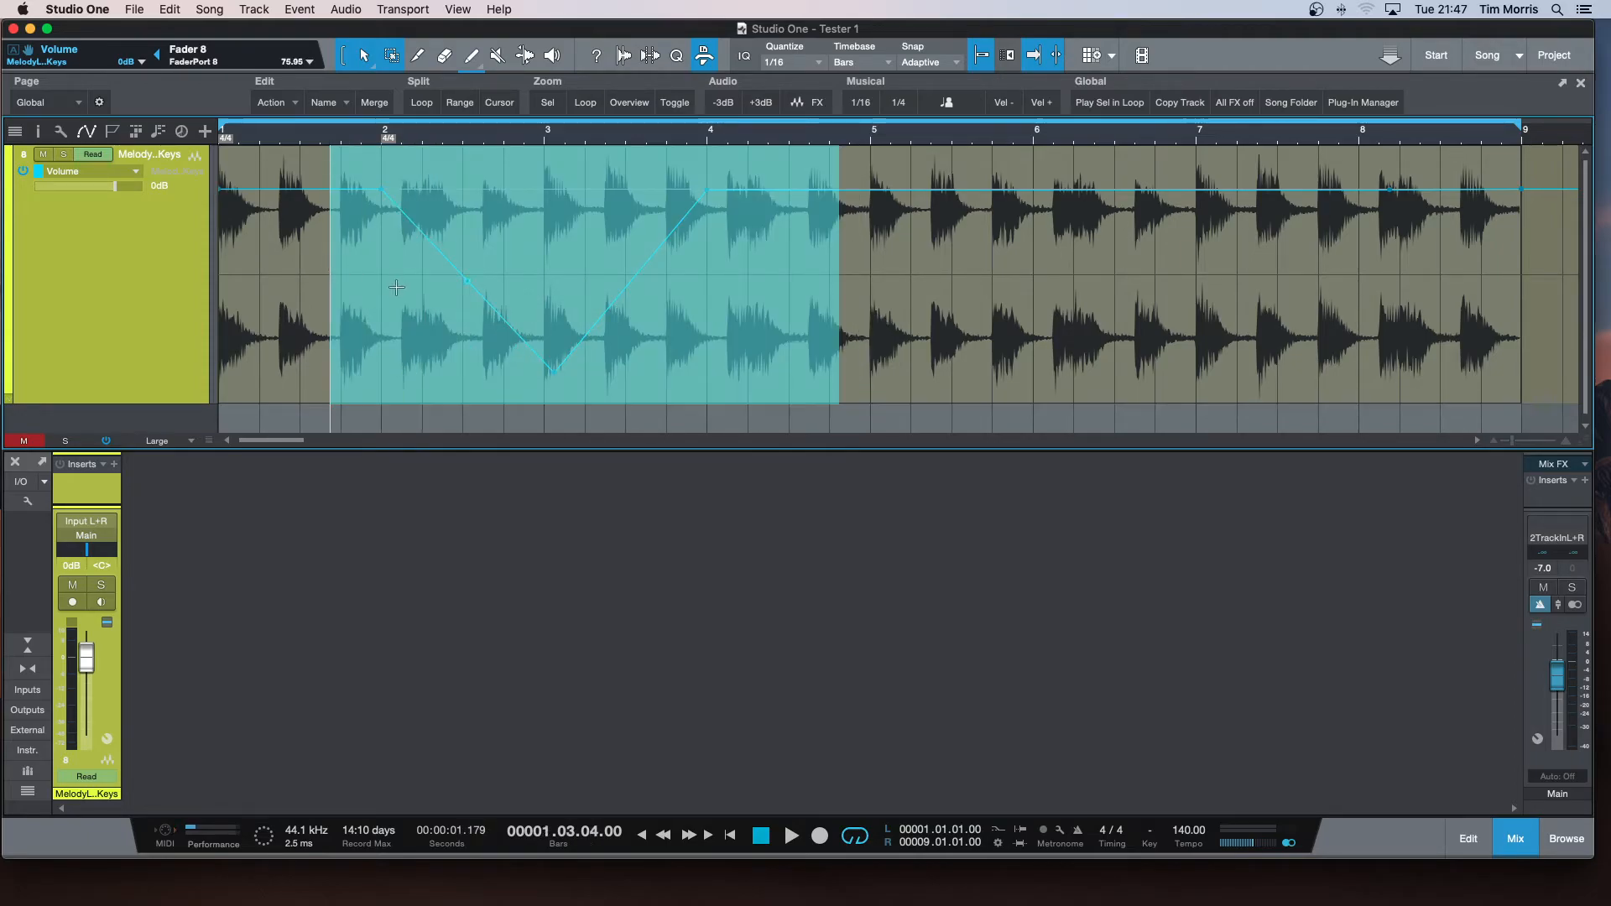
key("Delete")
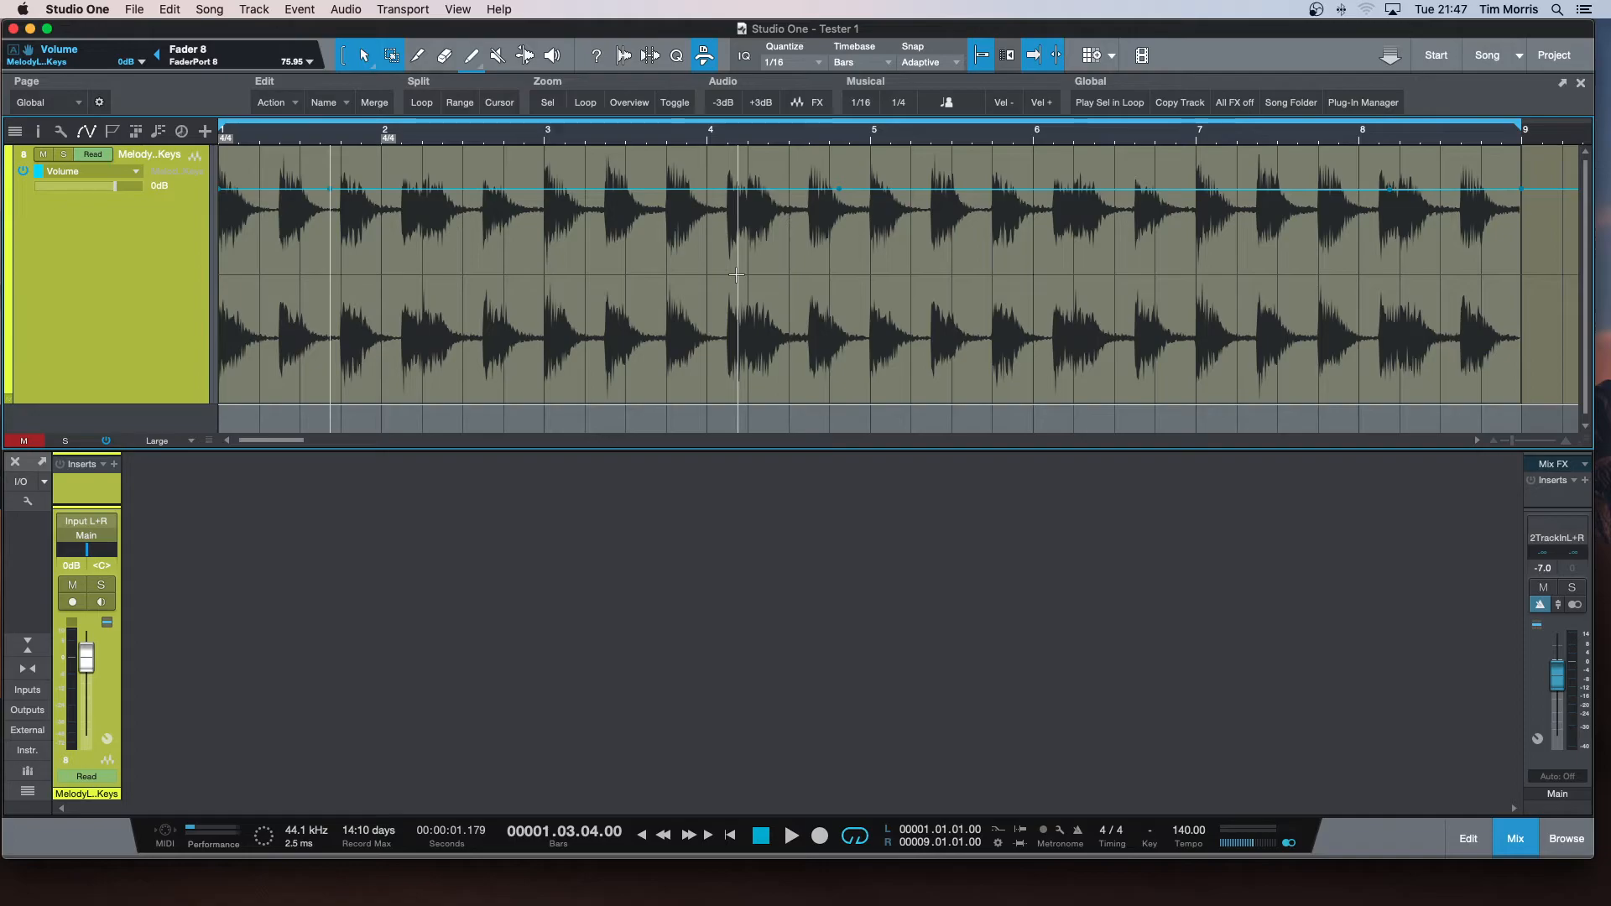
left_click_drag(1546, 260, 223, 277)
key("Delete")
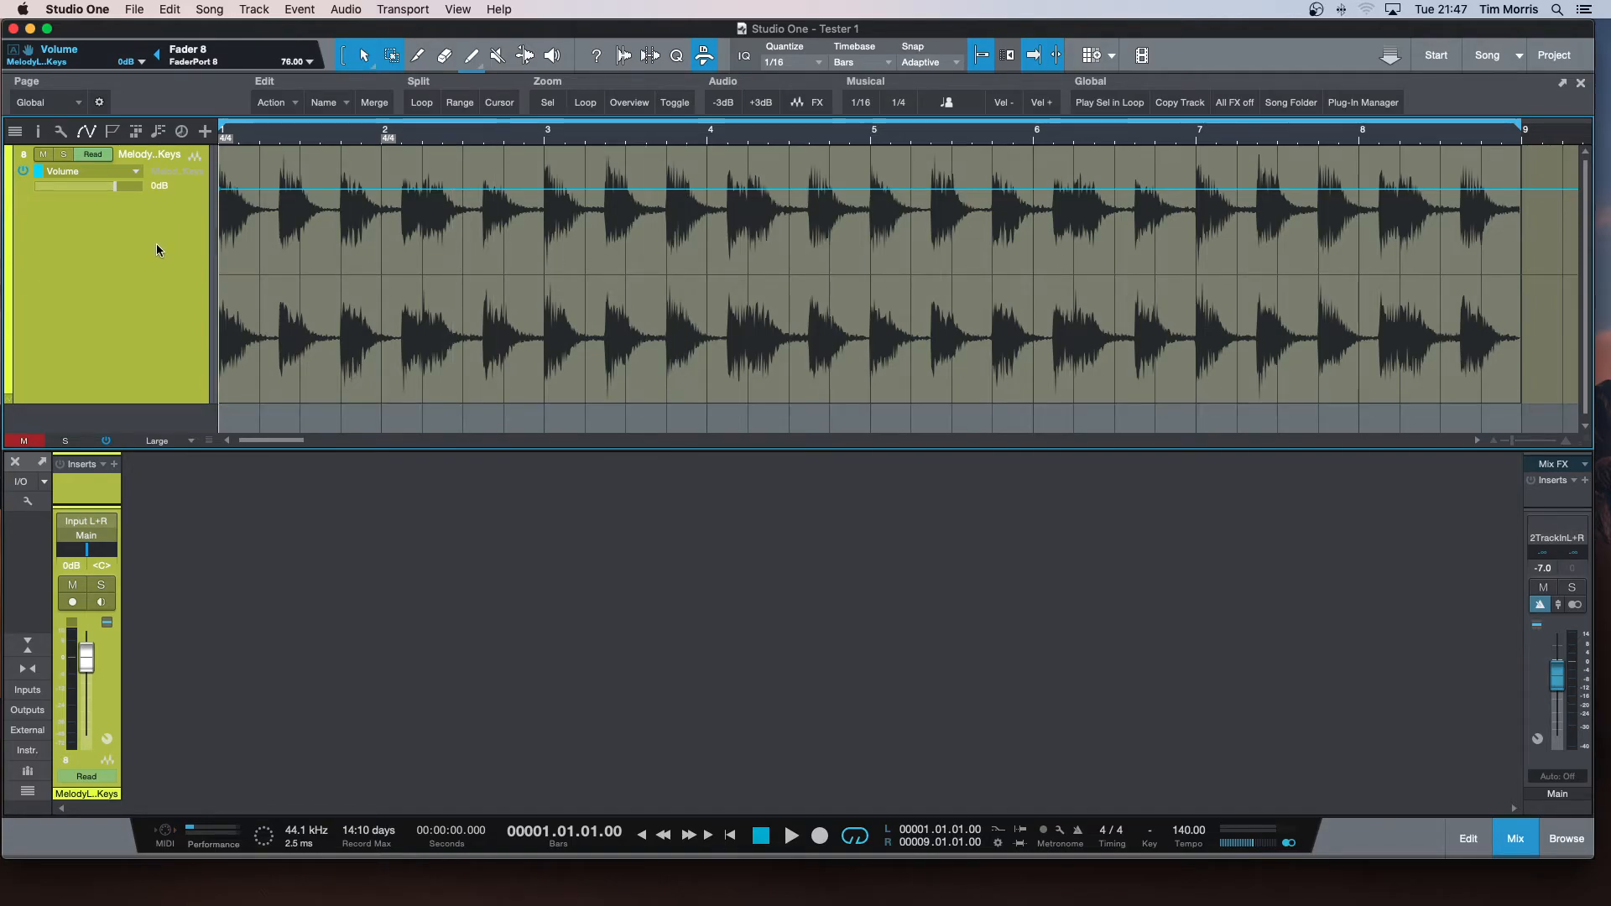
Show the track's pan automation and draw a sweep from hard left at 2.4 through centre at bar 4 to hard right at bar 5, recentred just past bar 6.
left_click(137, 173)
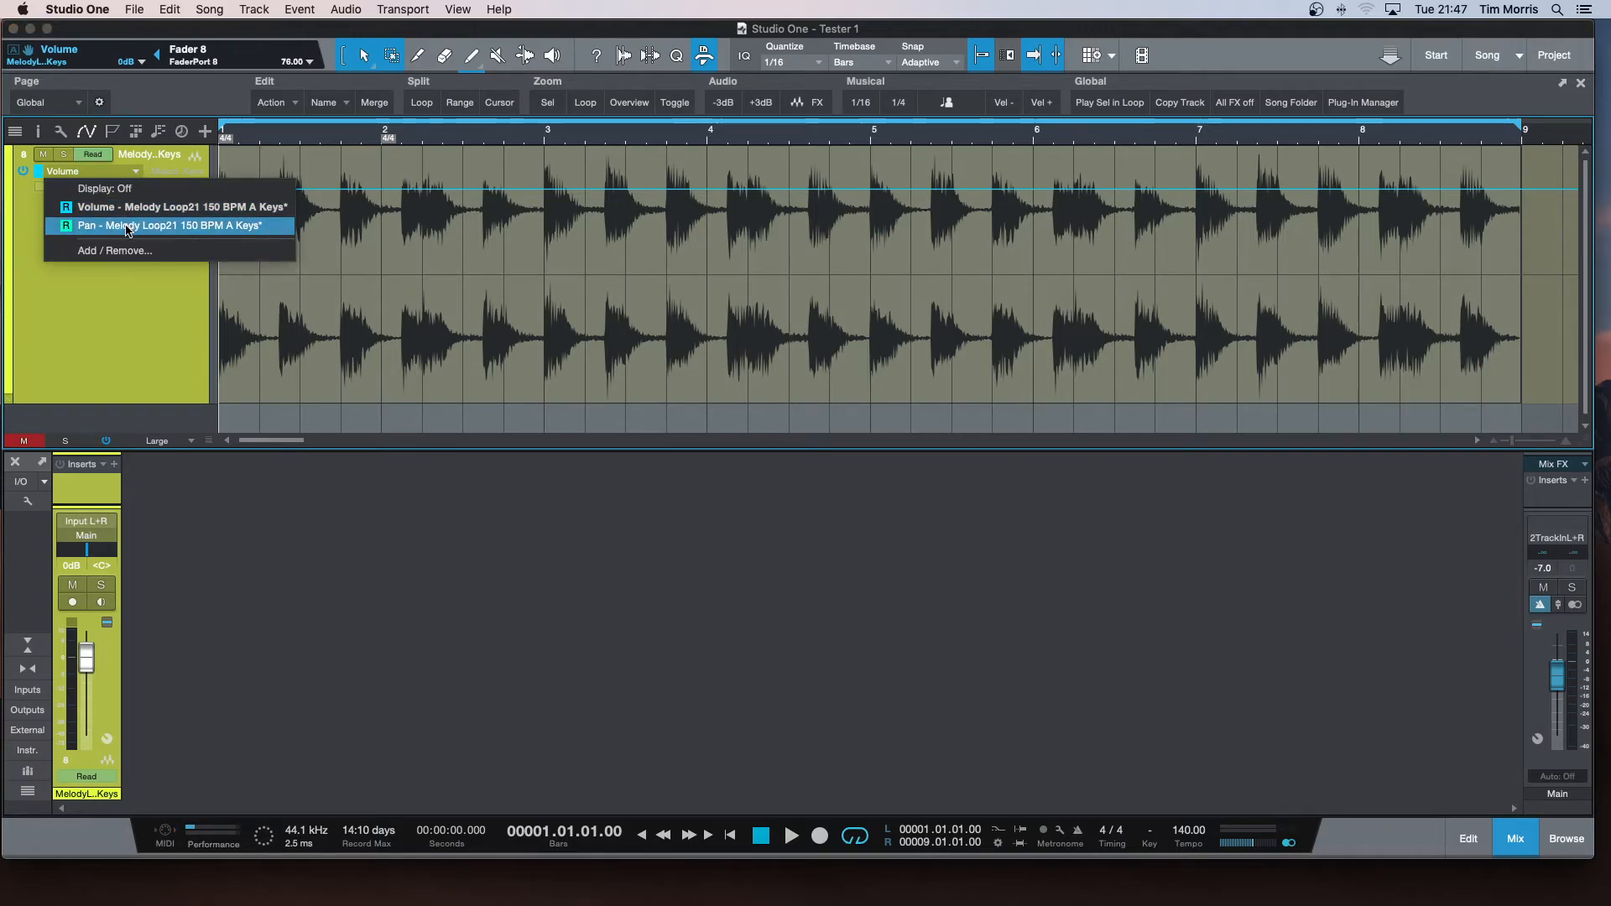
left_click(128, 227)
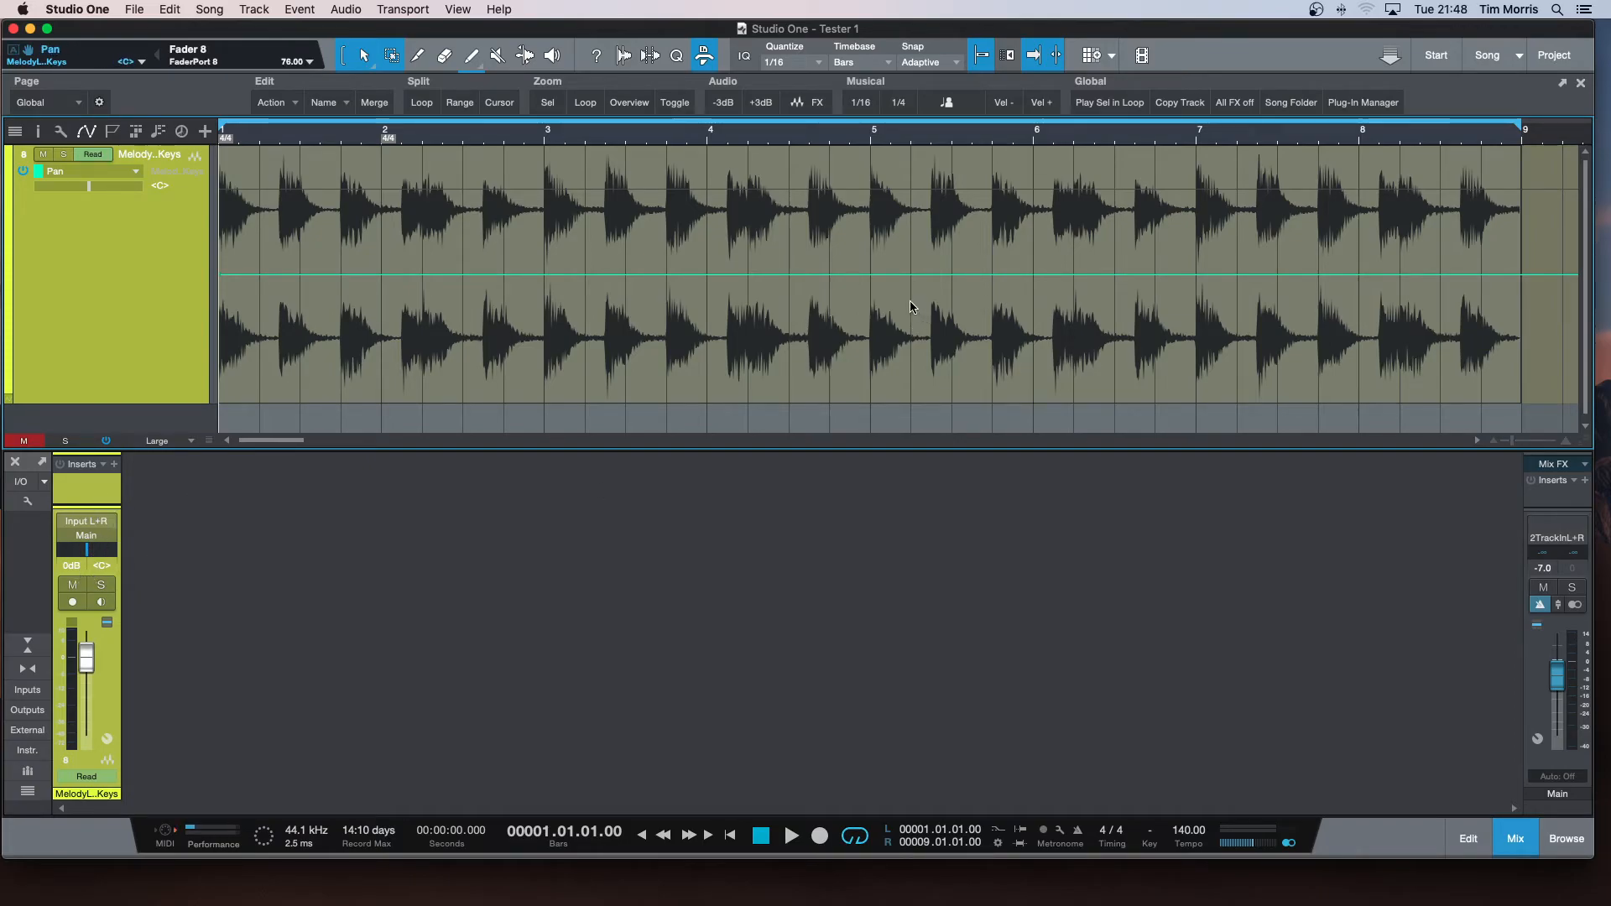
left_click(504, 290)
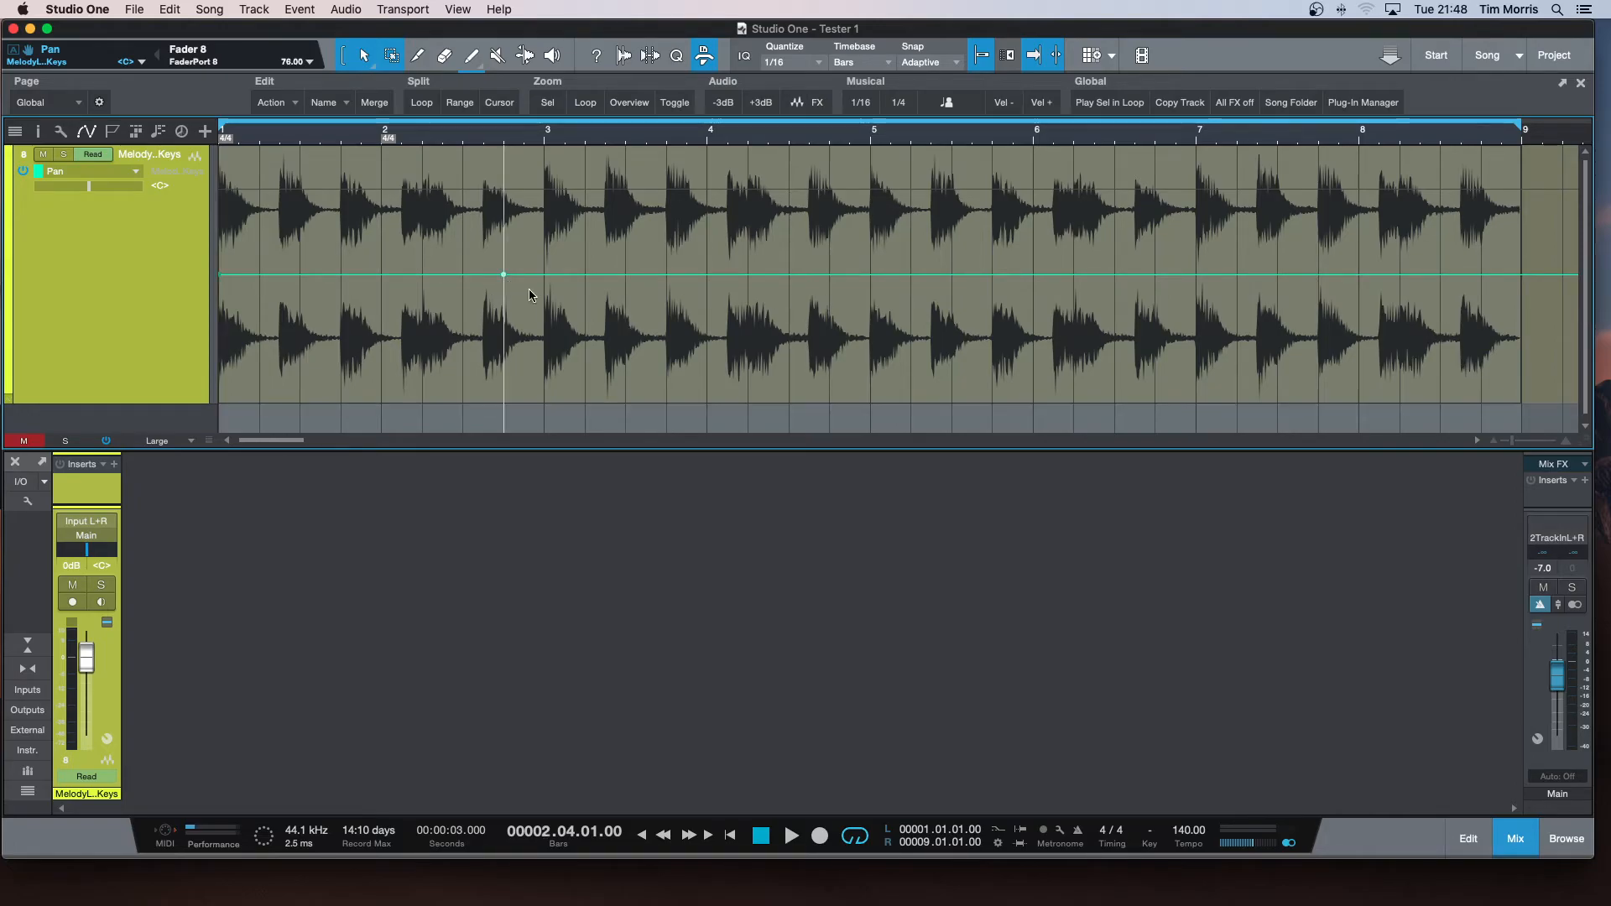
left_click(708, 283)
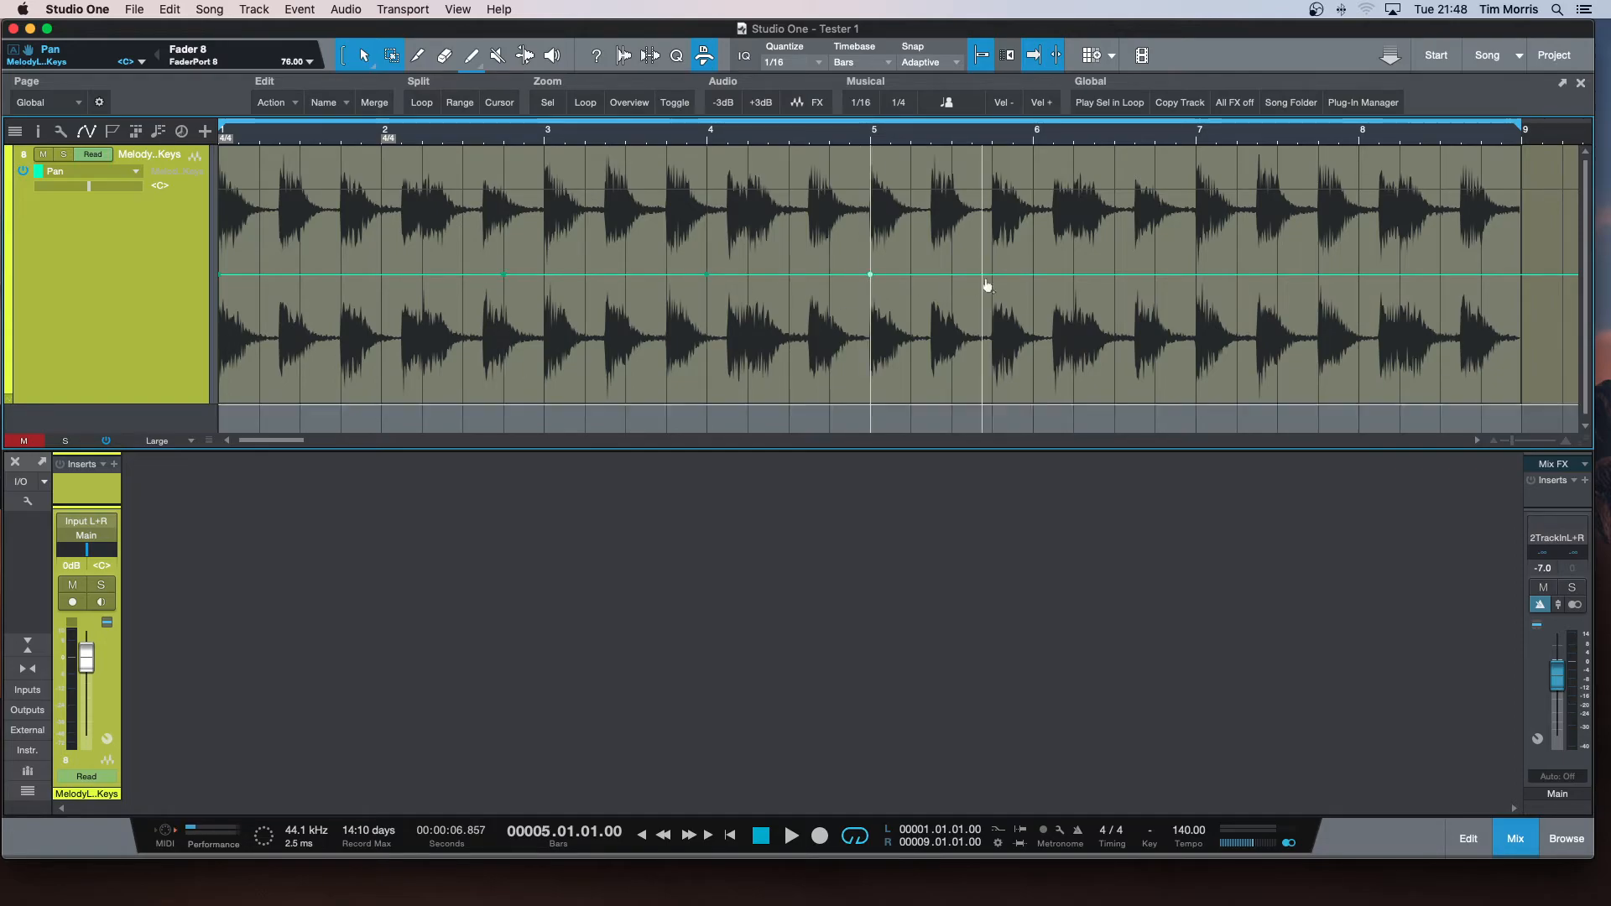
left_click(1043, 279)
left_click_drag(873, 275, 872, 412)
left_click_drag(504, 274, 506, 140)
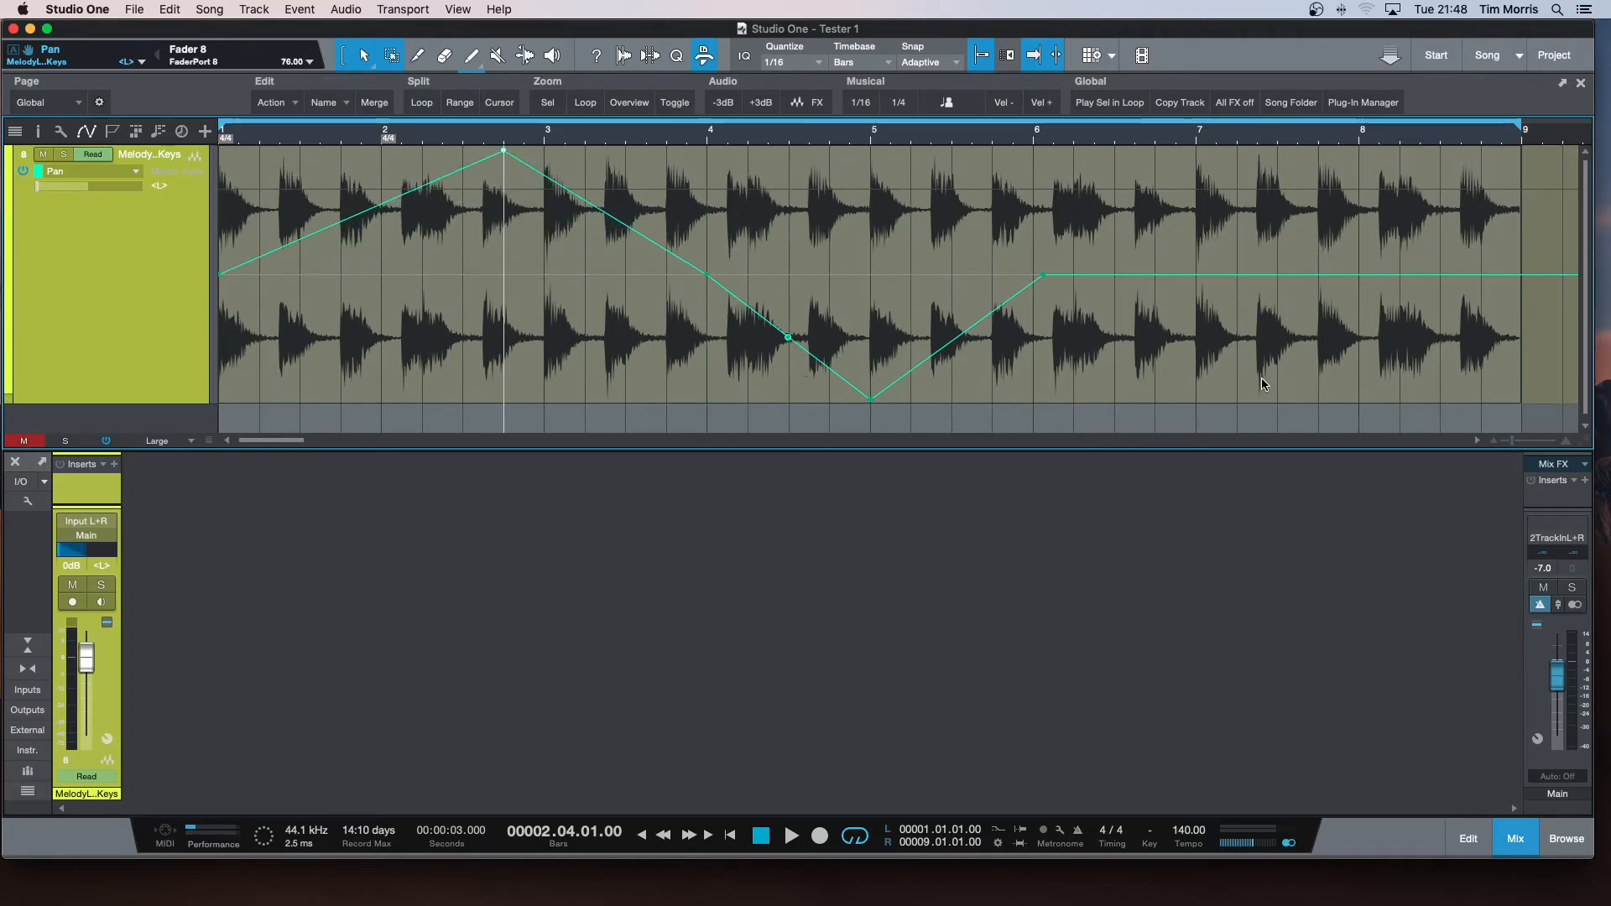
Play the loop from the start to audition the left-to-right pan sweep.
key("KP_0")
key("KP_0")
key("space")
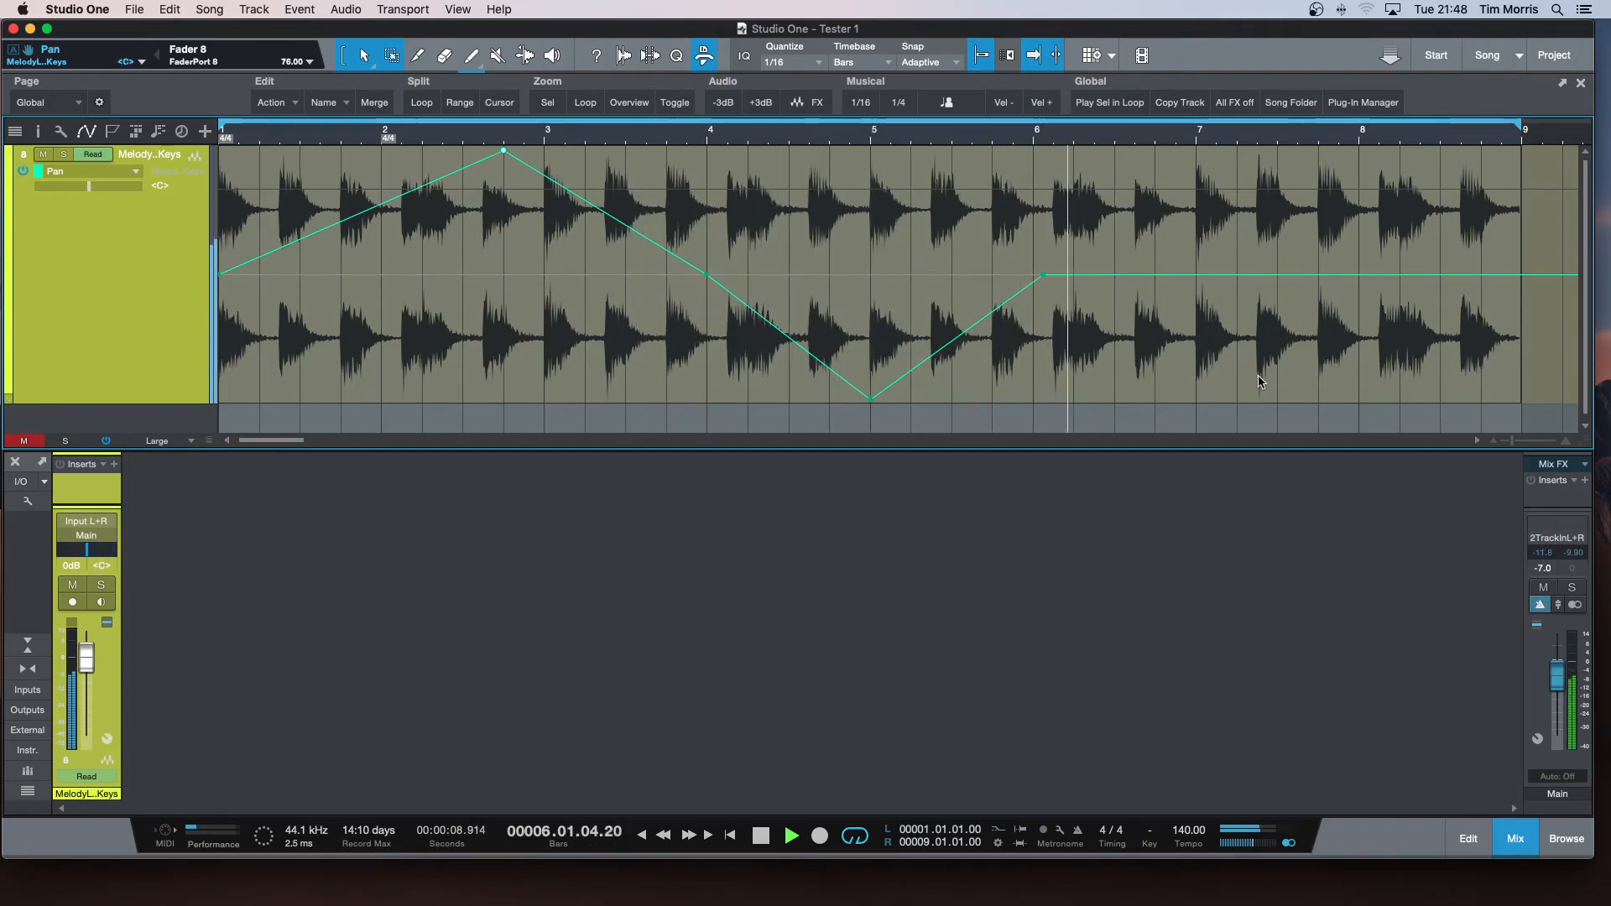
key("space")
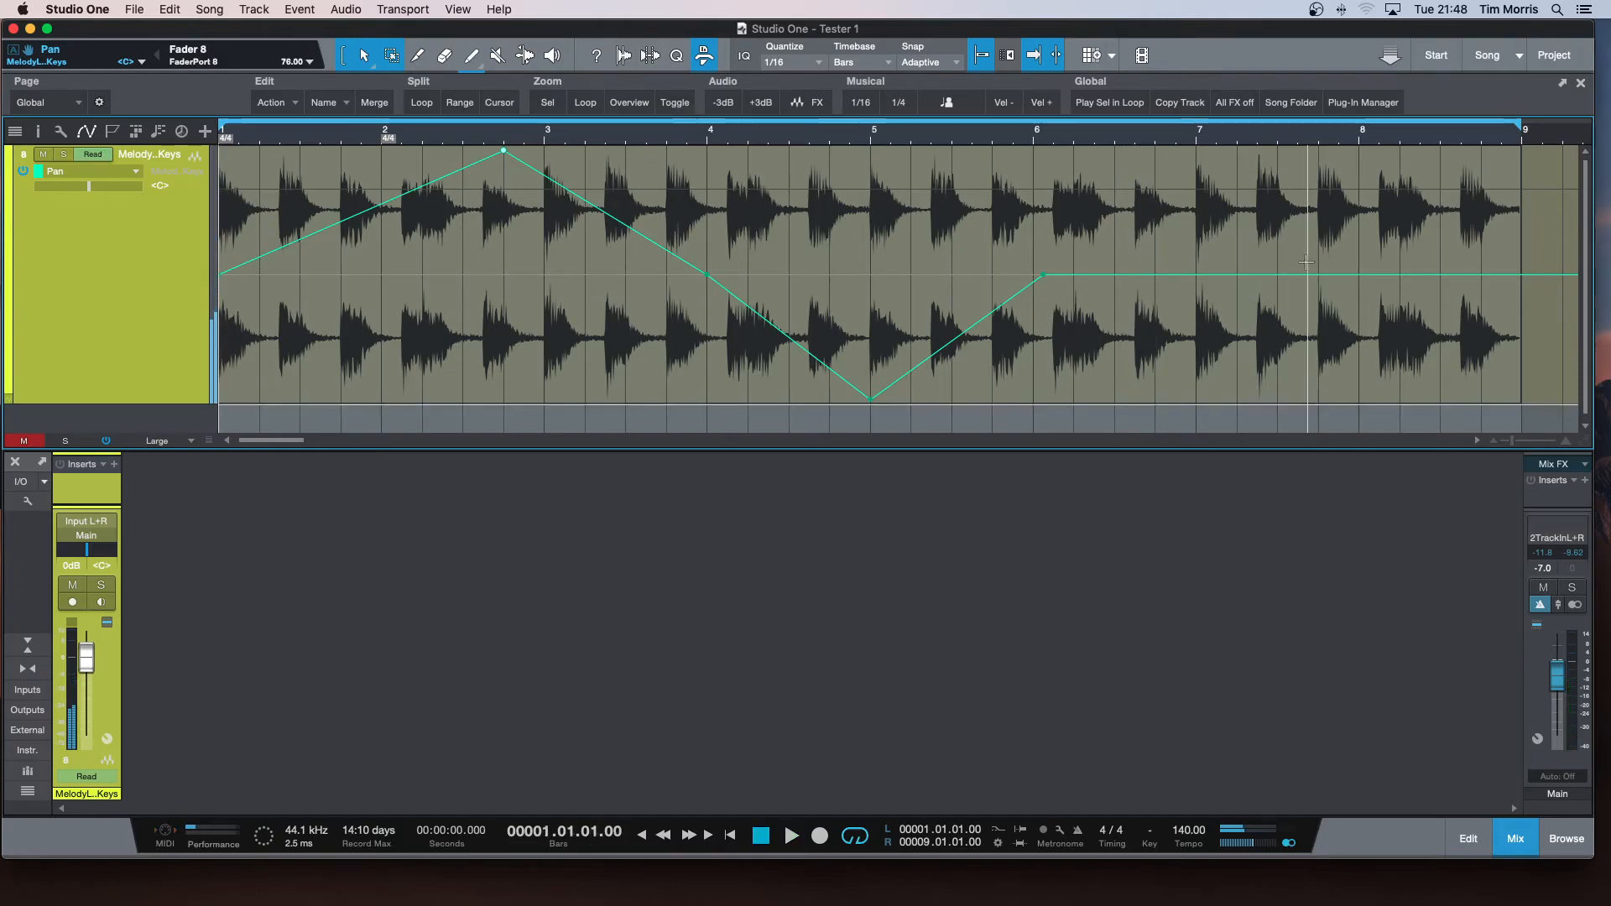
Move the pan points into a zigzag: hard left at bar 2, R97 at bar 3, hard left at bar 4 and R96 at 5.1.2.
left_click(956, 337)
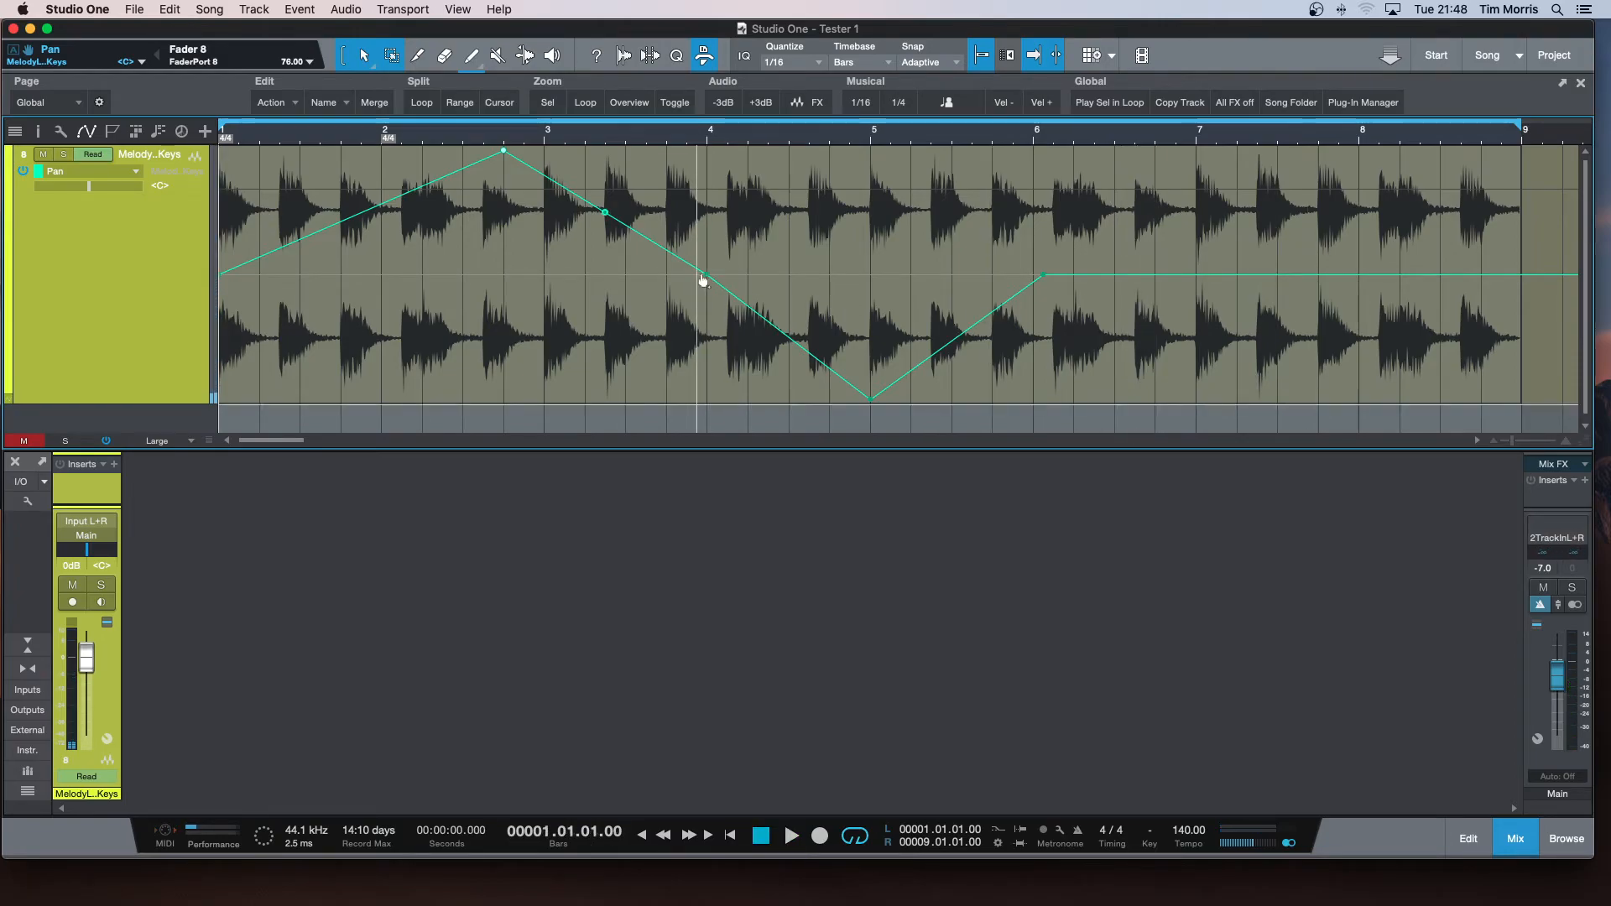
left_click_drag(503, 153, 383, 150)
left_click_drag(706, 282, 547, 404)
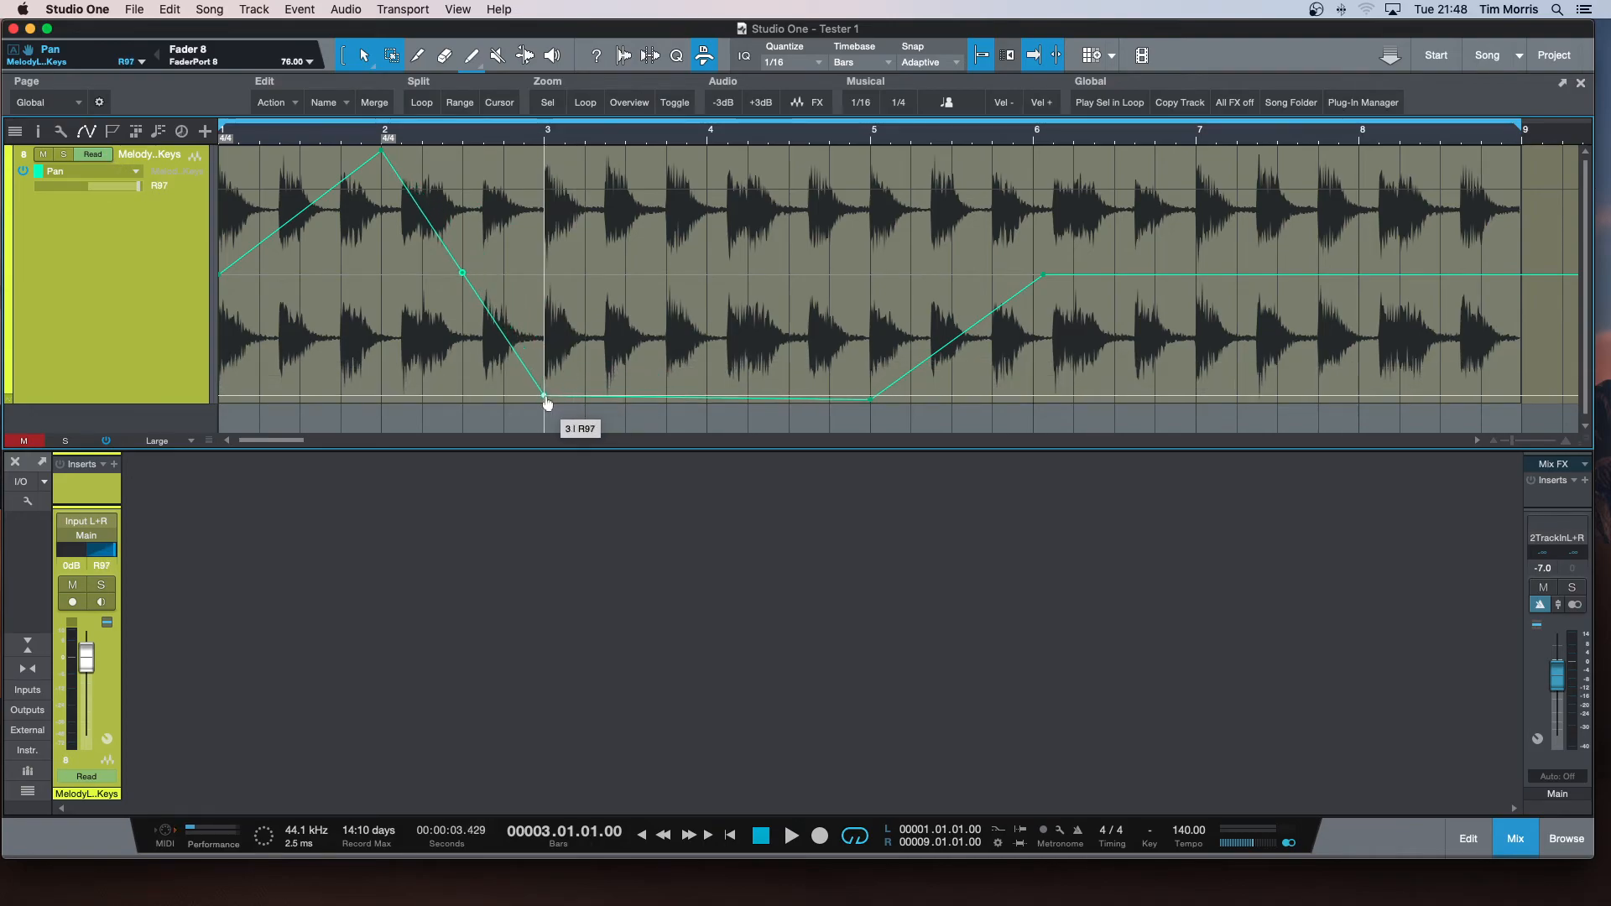
left_click_drag(872, 403, 707, 150)
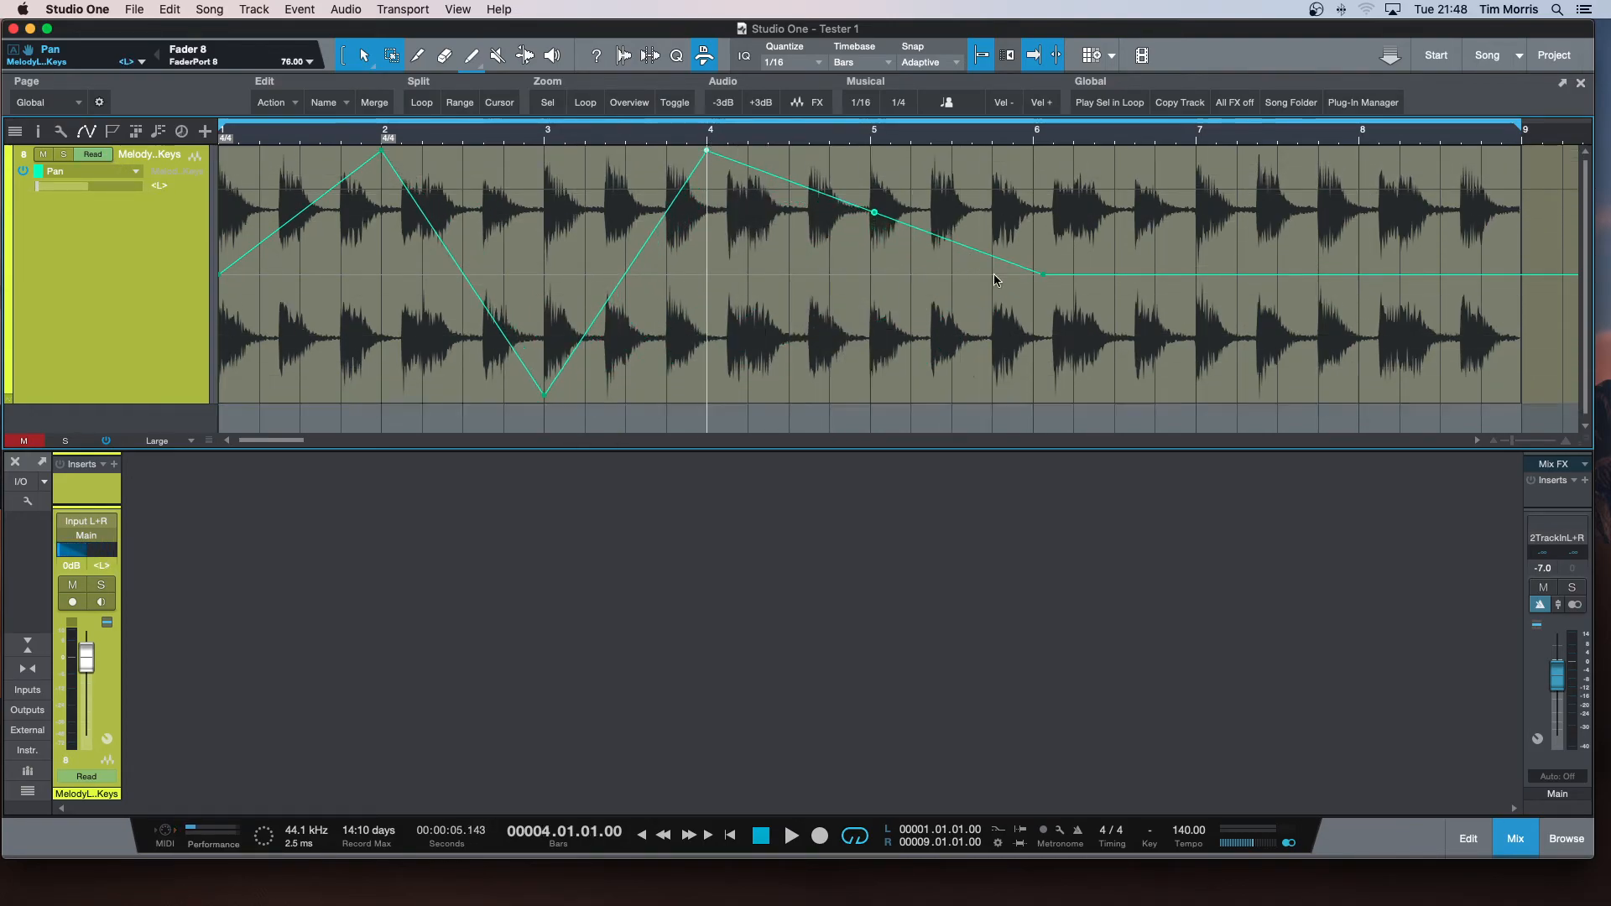
left_click(1040, 277)
left_click_drag(1036, 286, 878, 404)
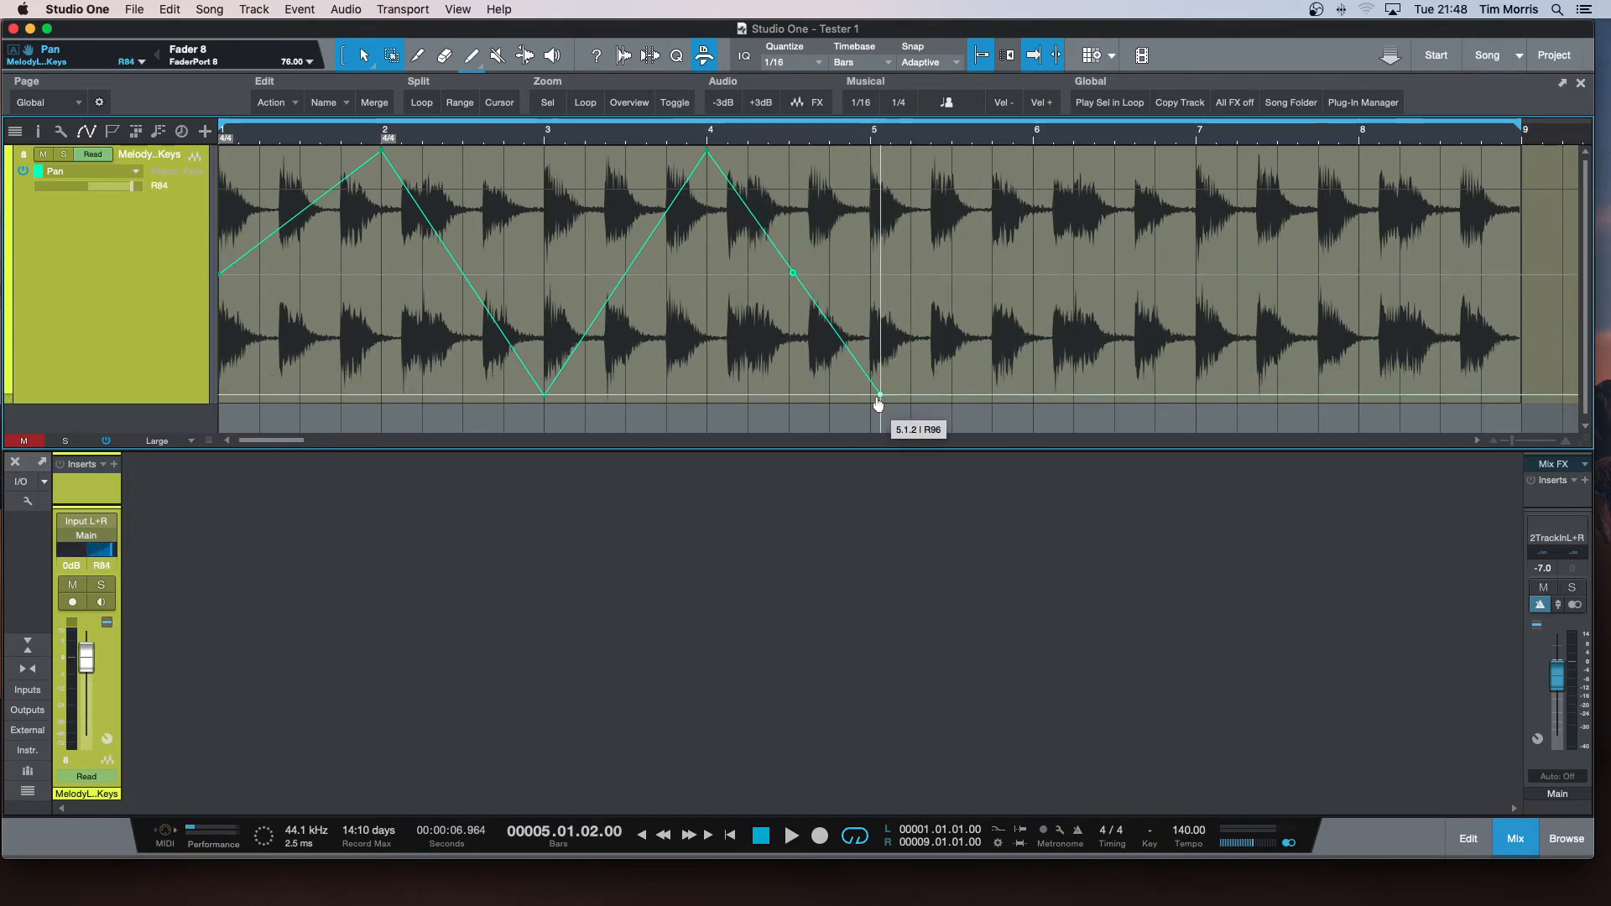
Extend the pan zigzag with hard left at bar 6 and hard right at bar 7, and play the loop to audition it.
left_click(1054, 401)
left_click_drag(1056, 399, 1032, 156)
left_click(1198, 156)
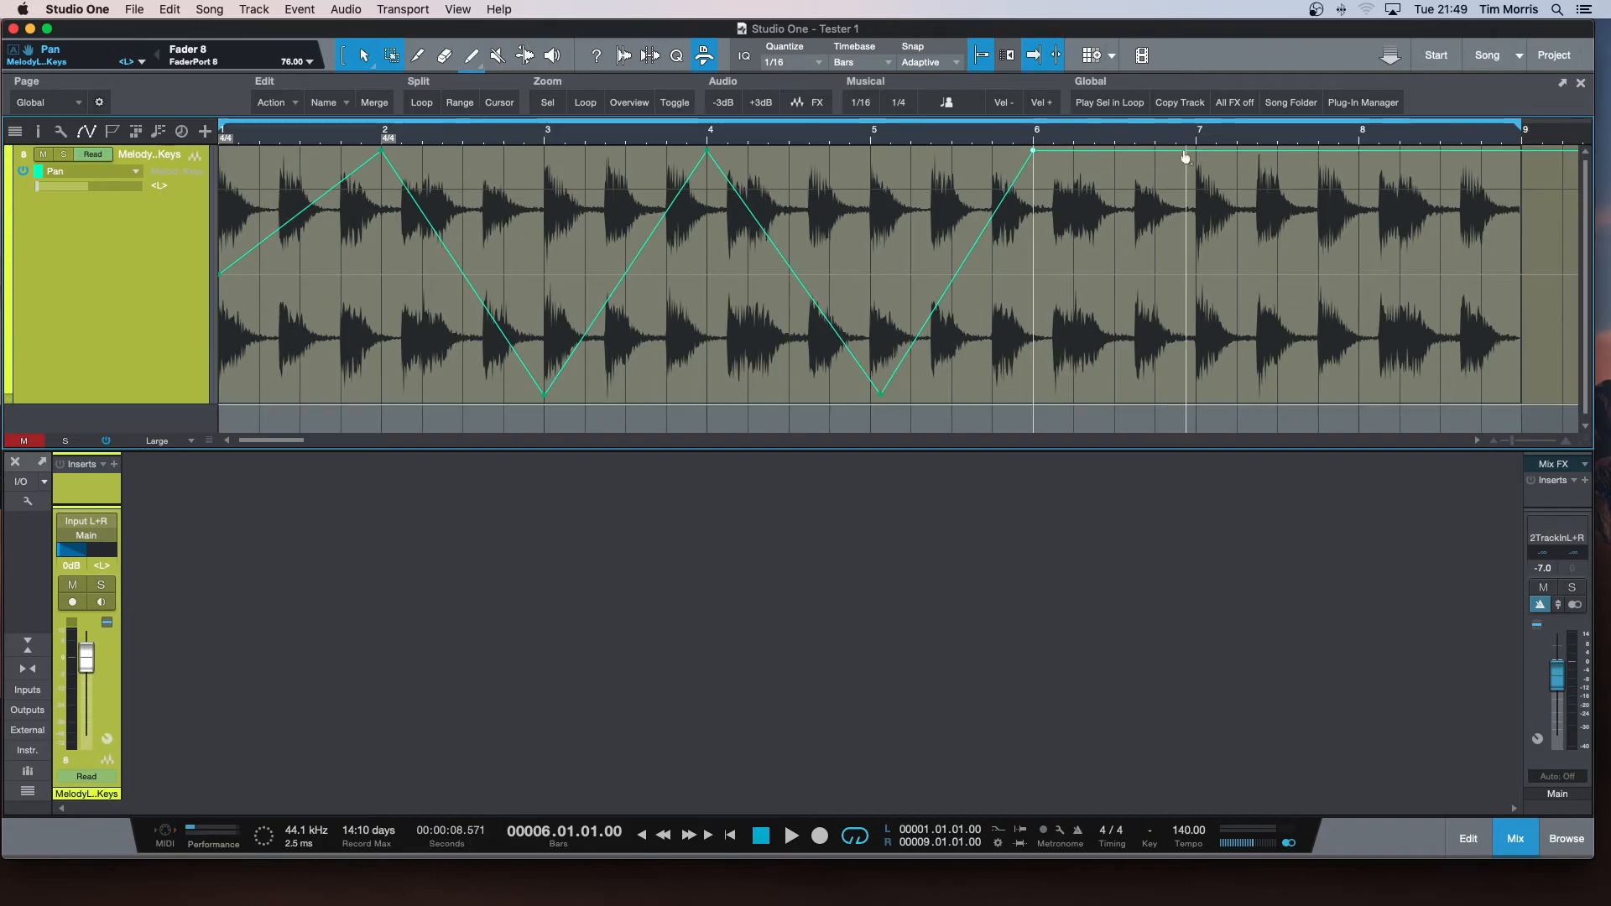
left_click_drag(1199, 156, 1197, 414)
key("space")
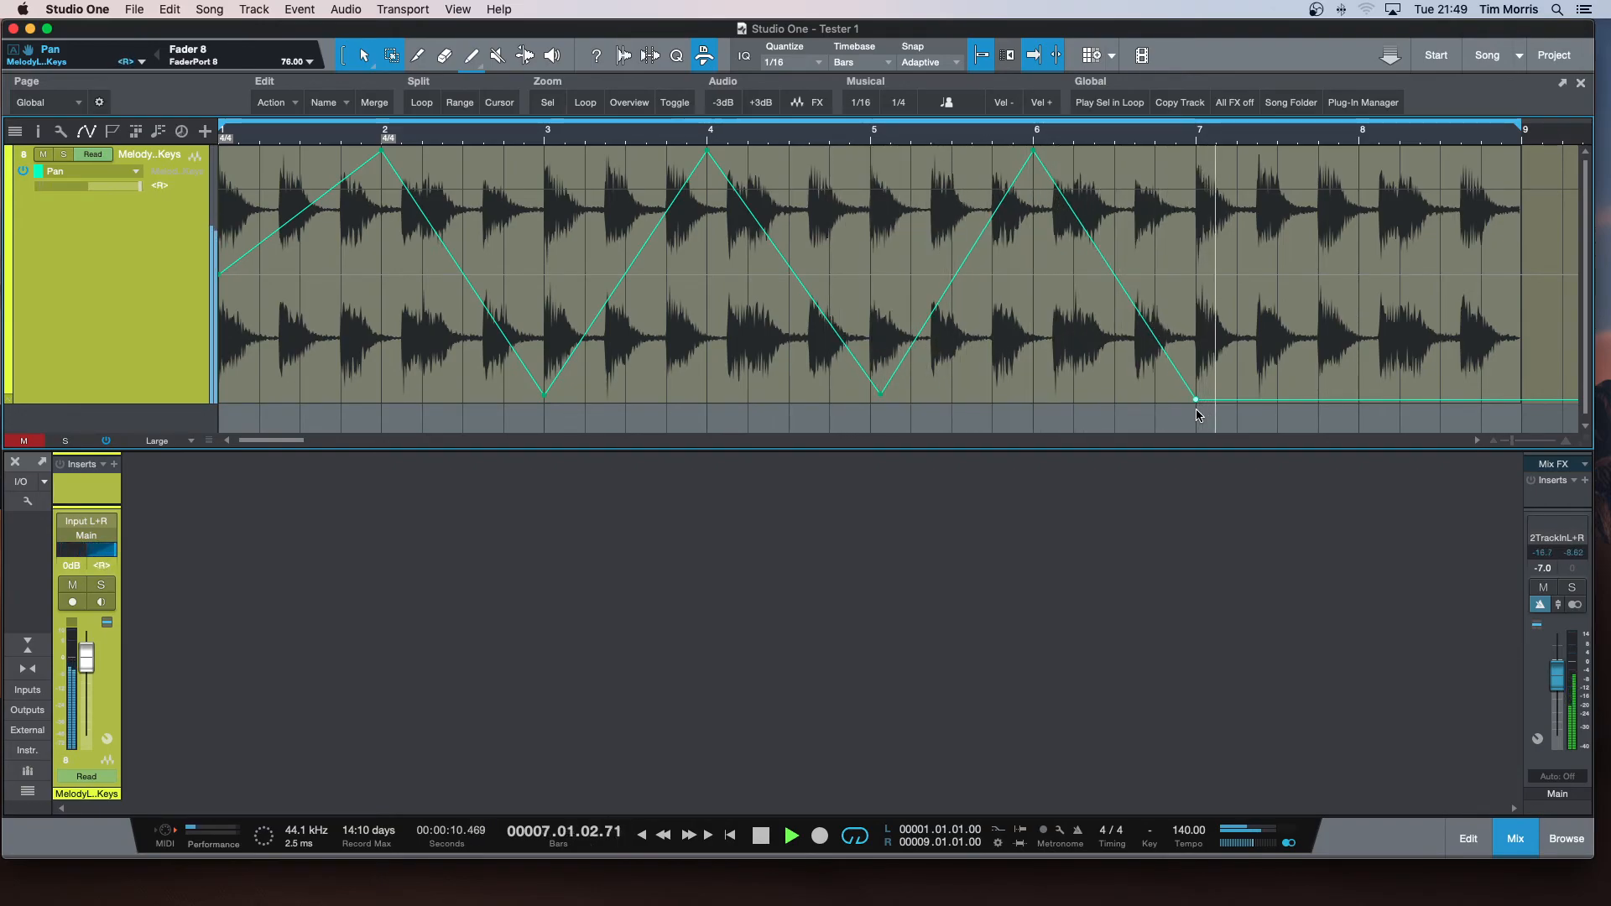
key("space")
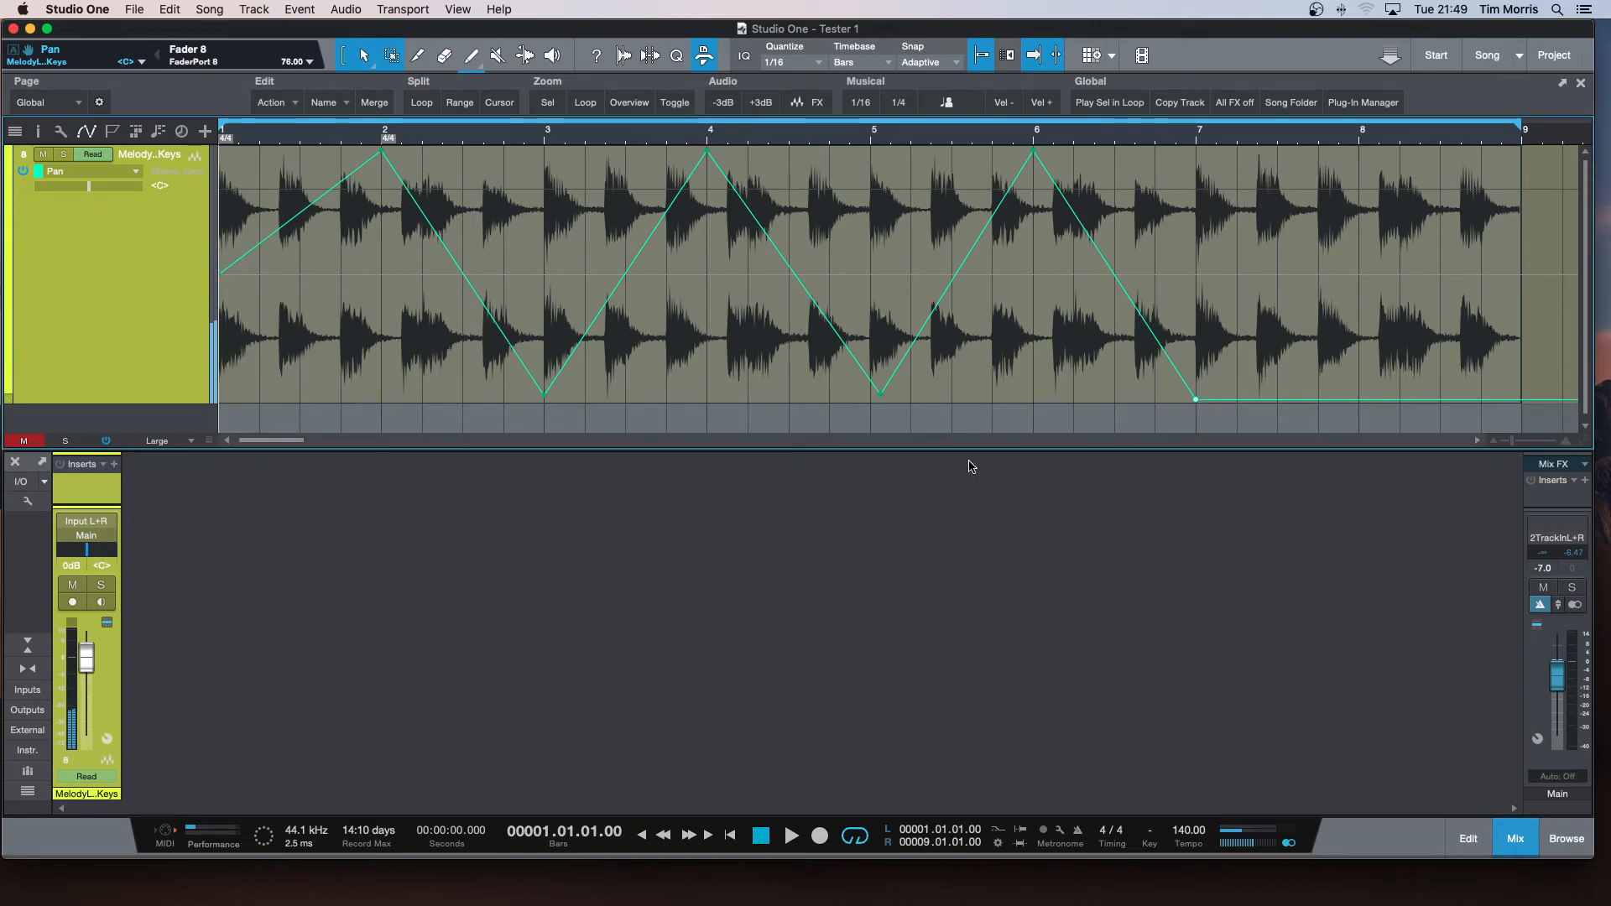
Move the bar 3 pan point to R25 at 3.1.2 and bend the segments on both sides of it into curves.
left_click_drag(545, 401, 557, 307)
left_click_drag(469, 237, 445, 281)
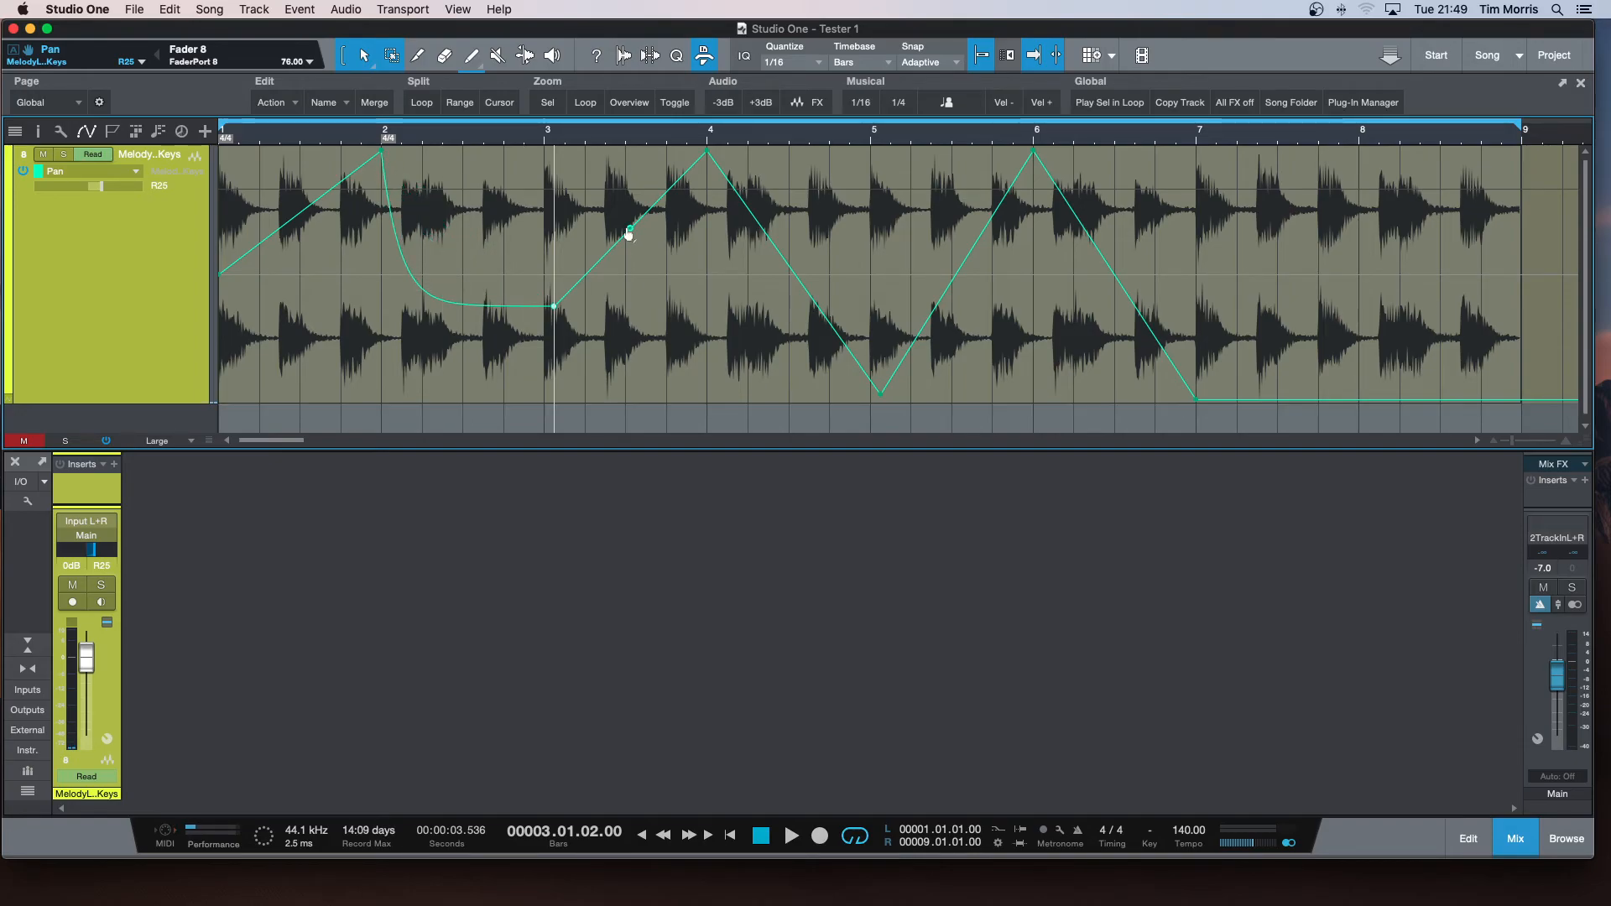
left_click_drag(627, 225, 591, 193)
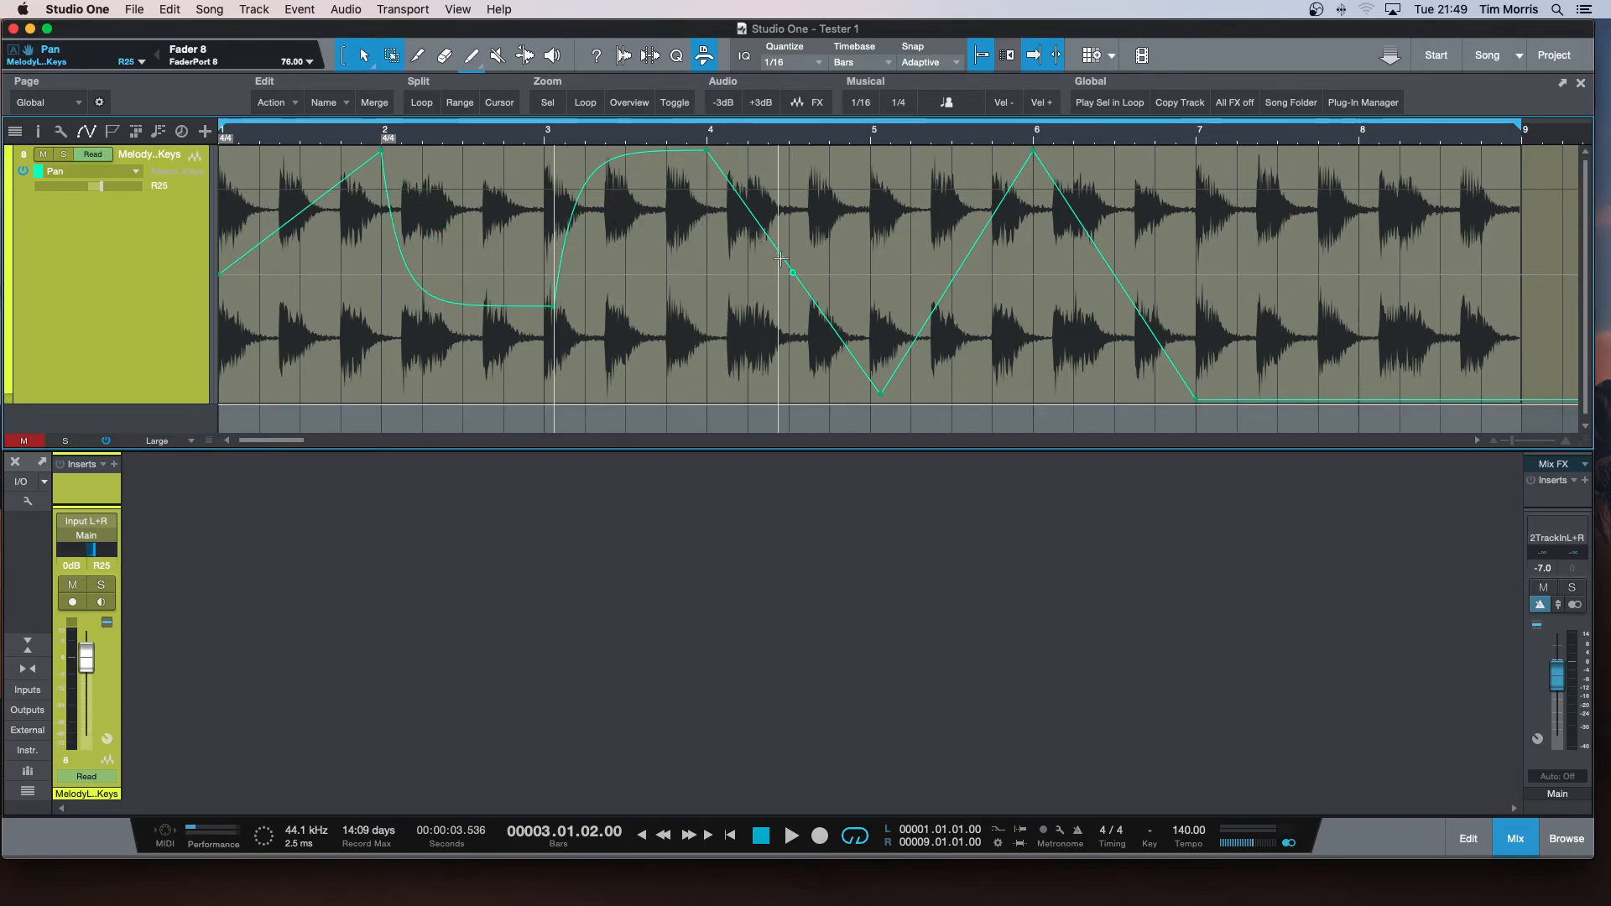
Reshape the pan line with a new point at L36 on 4.3.4, a curved segment between bars 6 and 7, and a start at R99.
left_click_drag(793, 274, 819, 229)
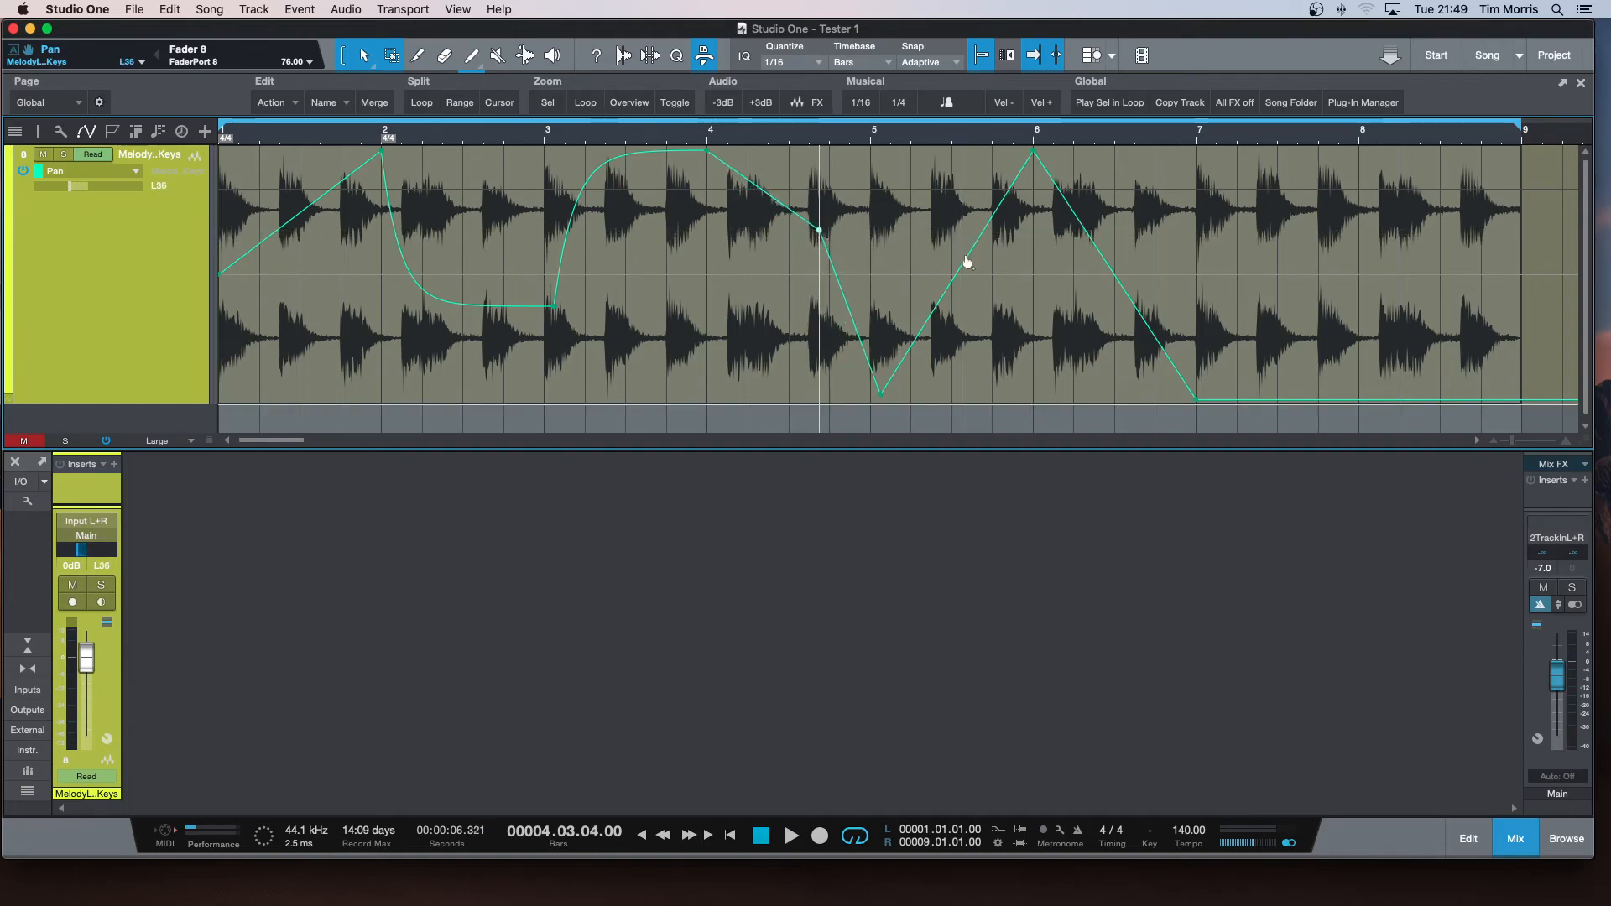
left_click_drag(1149, 239, 1173, 244)
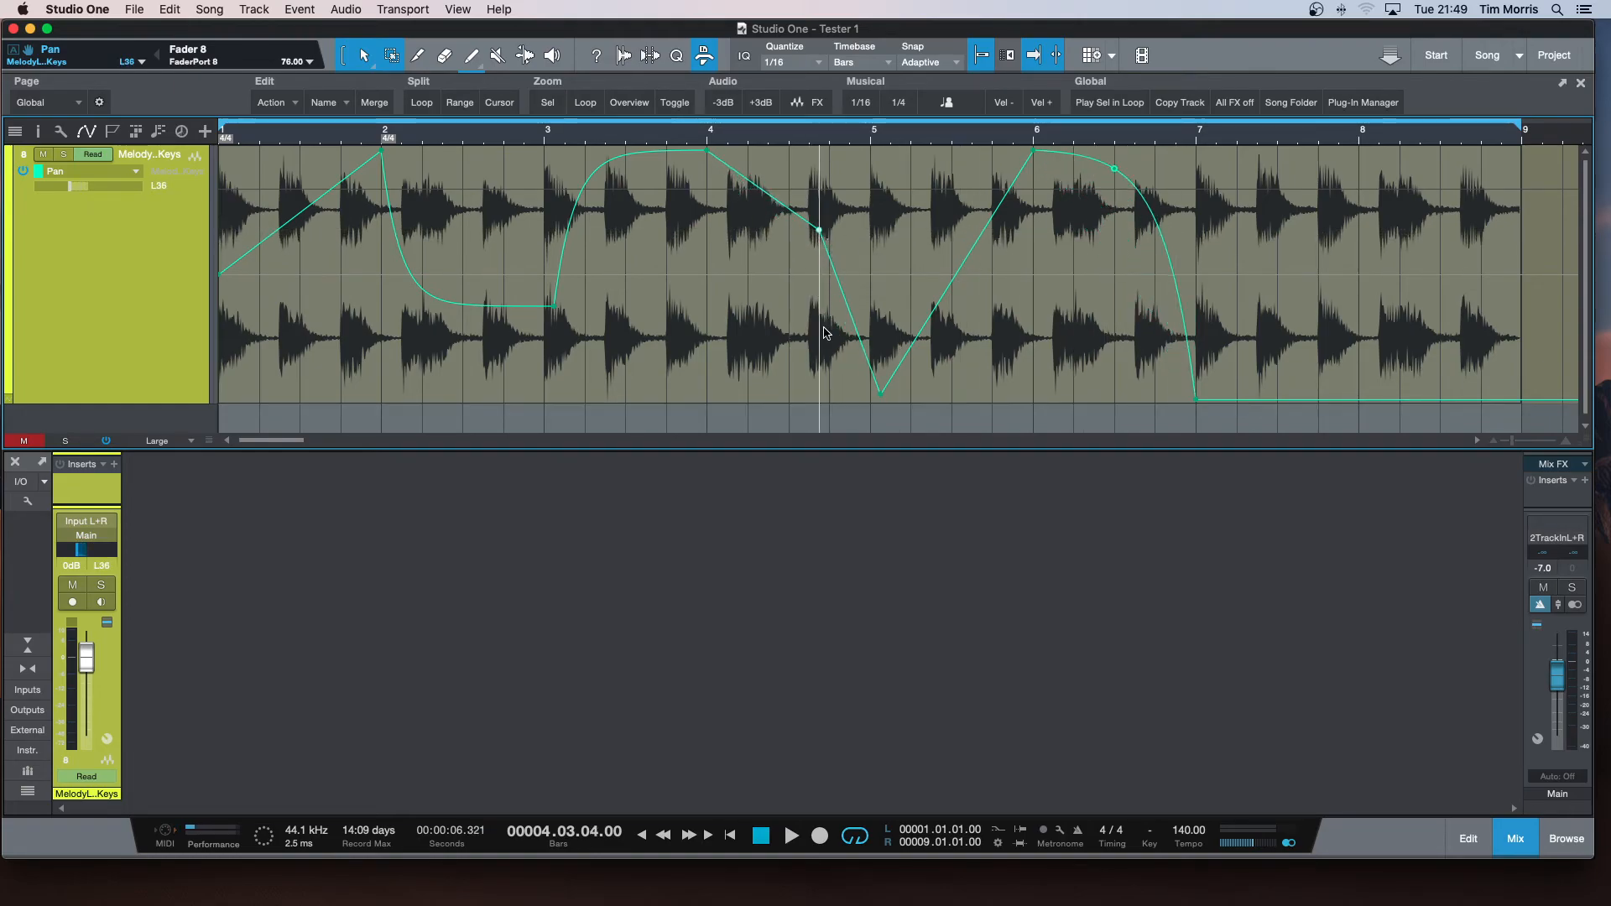
left_click_drag(222, 283, 221, 405)
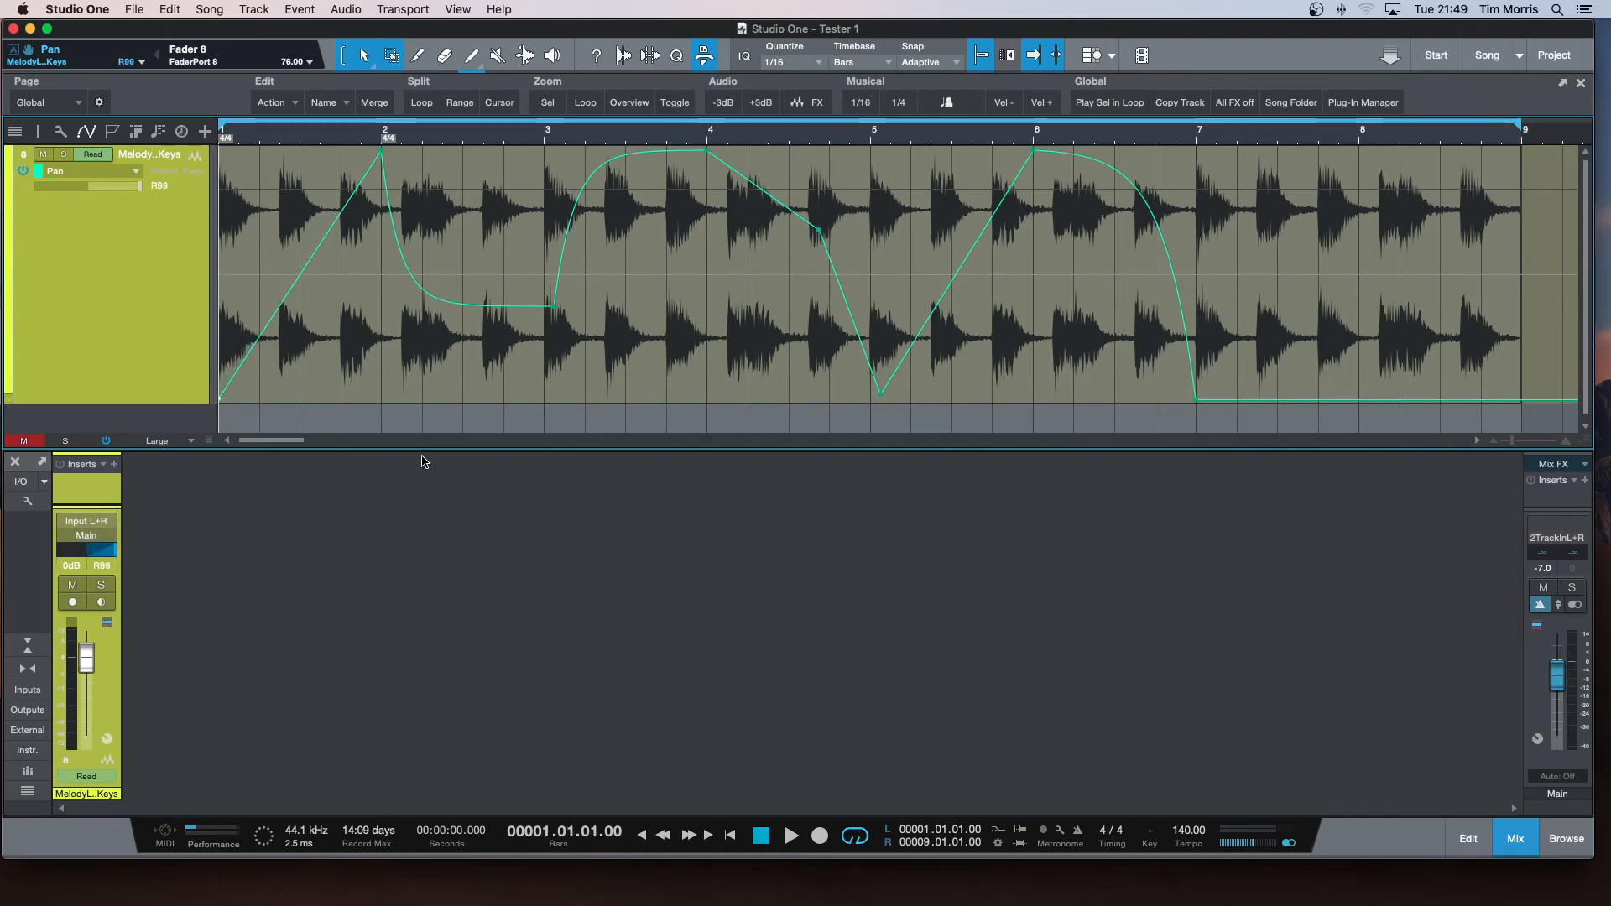
Play the loop from the start to audition the reshaped panning, and add a closing pan point at centre at 8.4.4.
key("space")
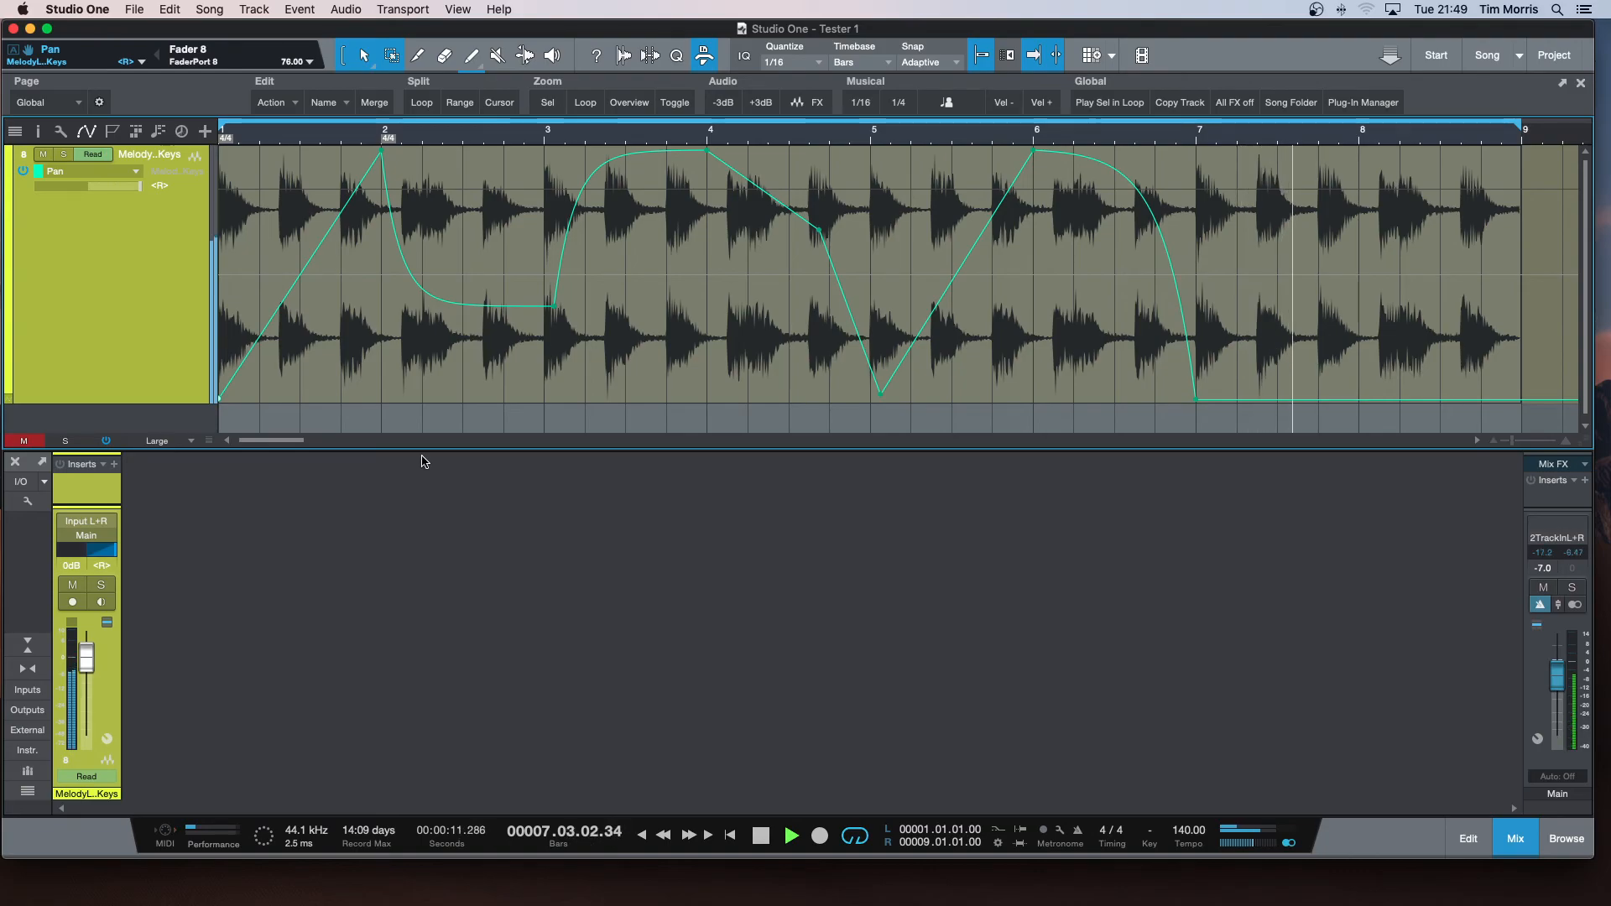
key("space")
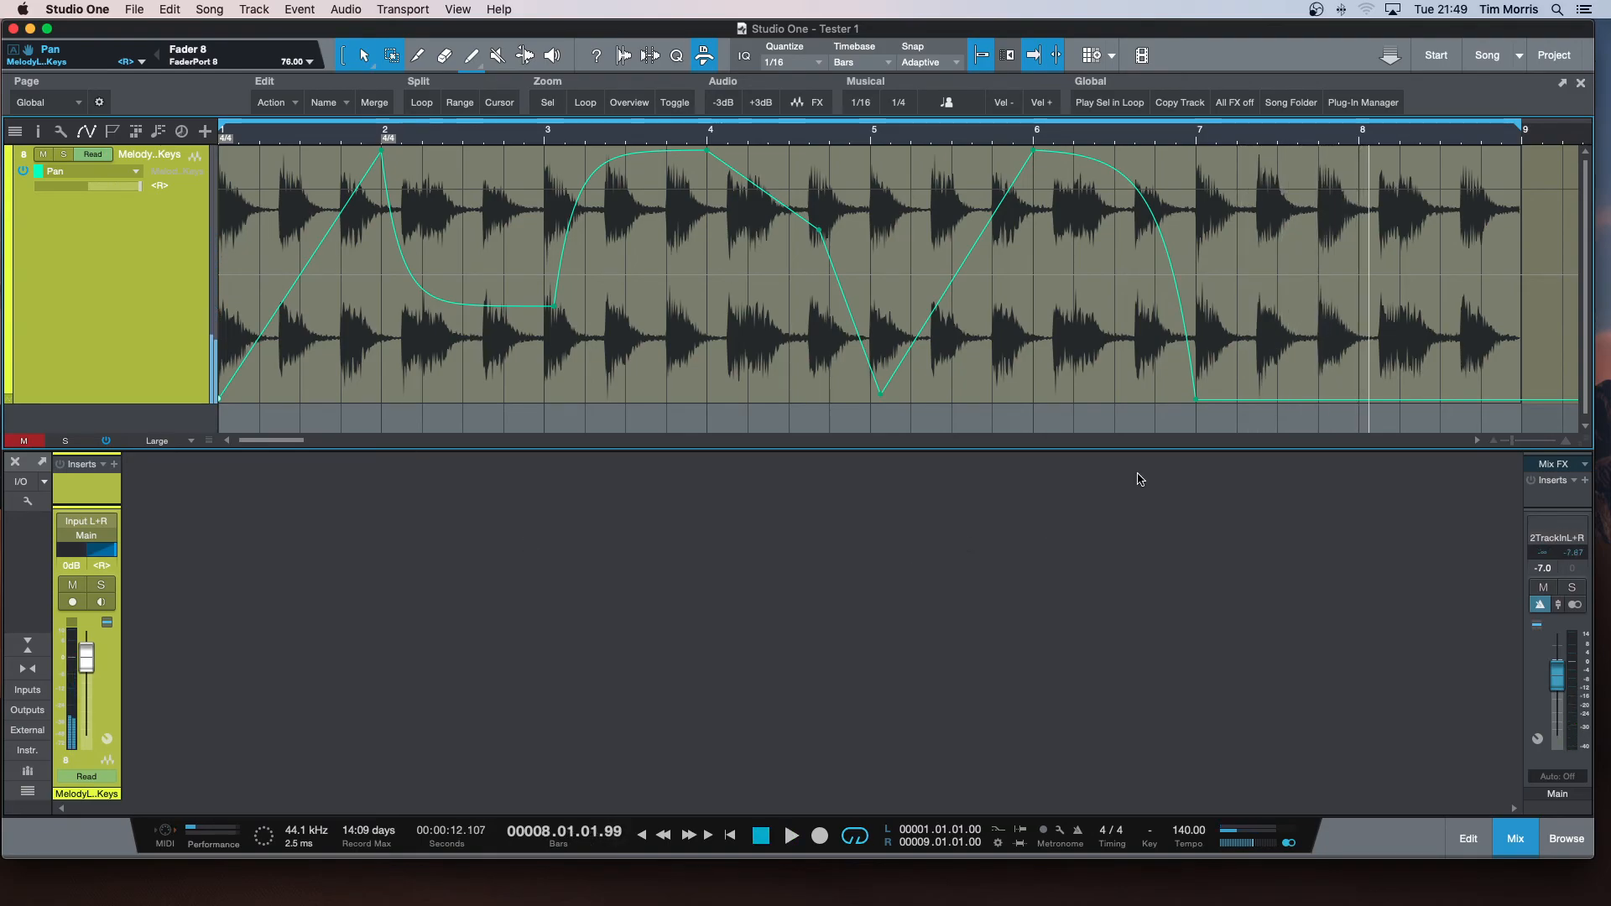
left_click_drag(1521, 404, 1508, 283)
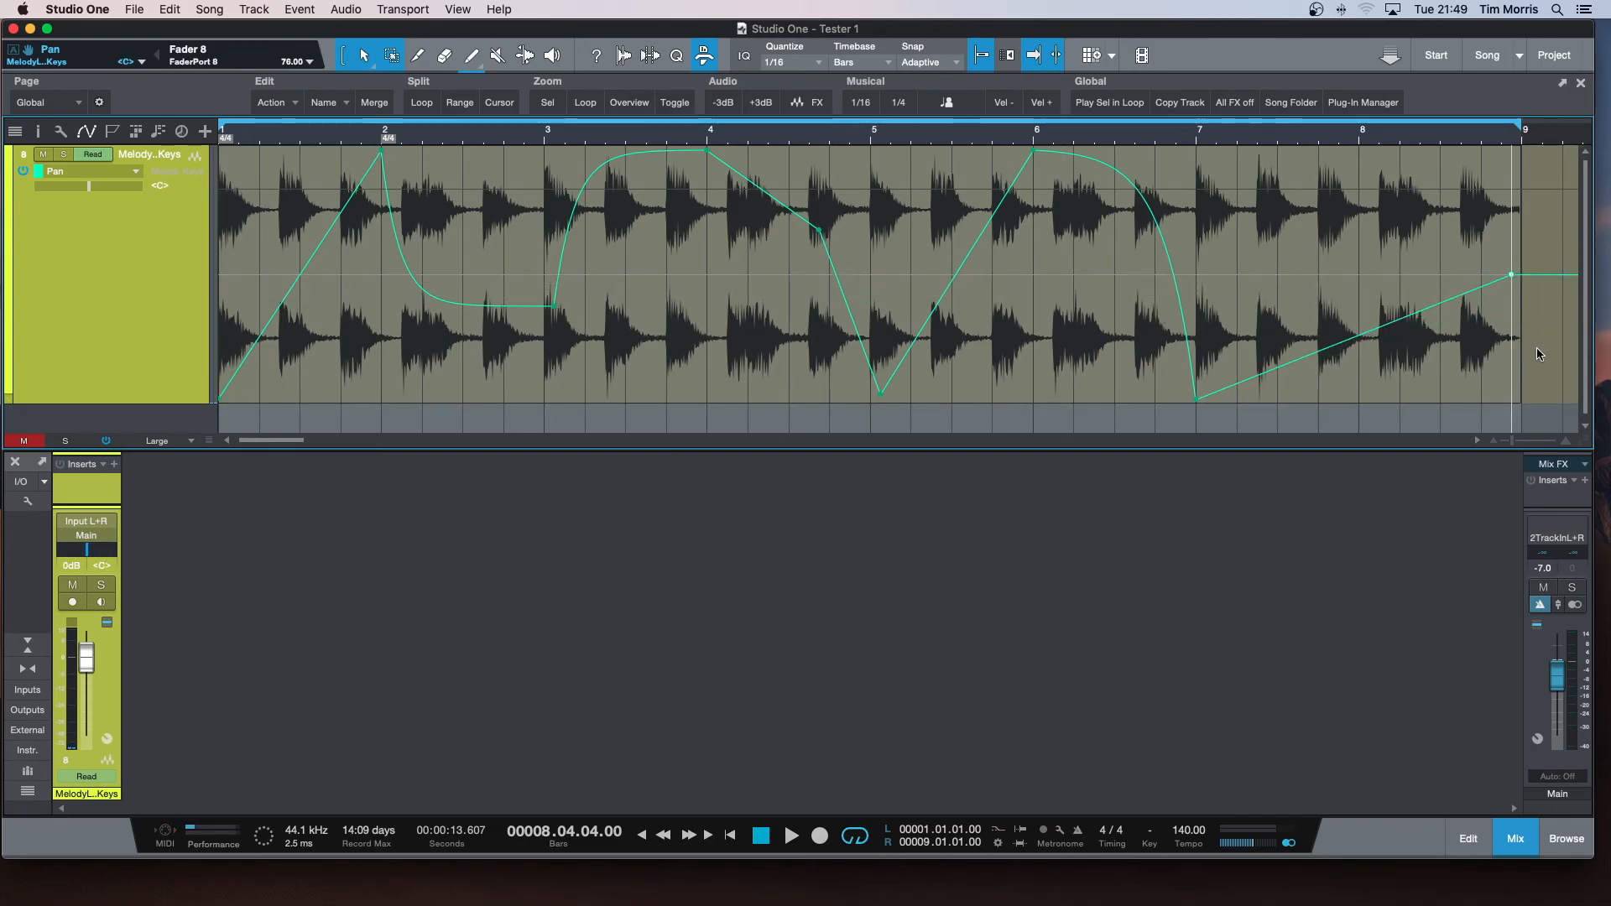
Delete all pan automation points along the loop and reset the remaining pan line to centre.
left_click_drag(1533, 233, 46, 195)
key("Delete")
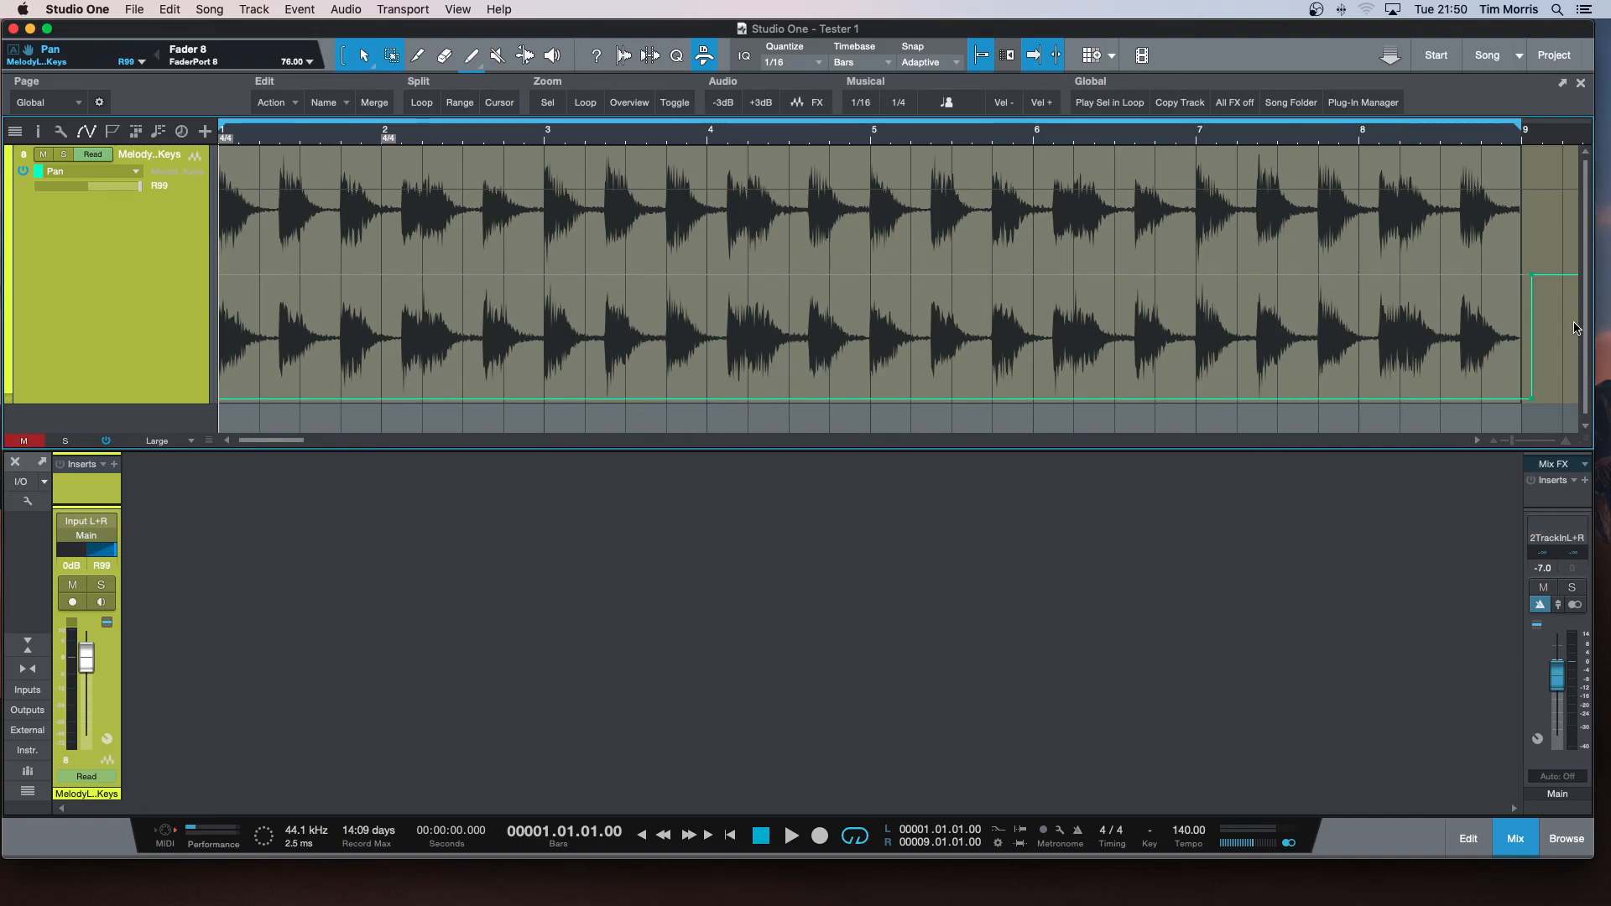
left_click_drag(1532, 398, 1532, 276)
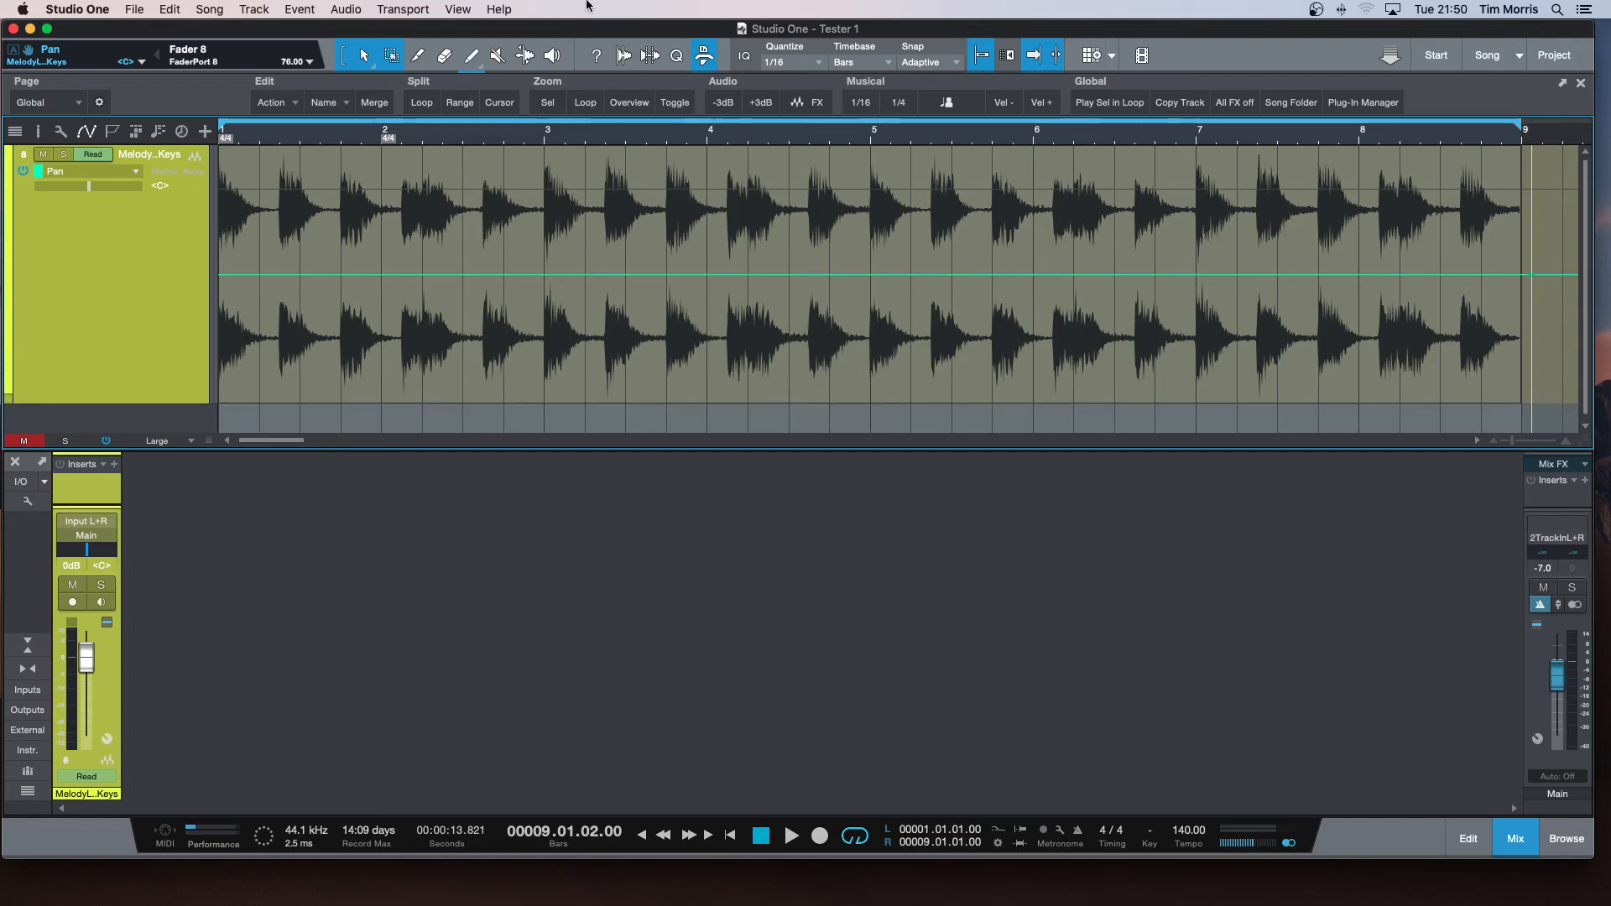
Check the track's list of automation parameters, hide its automation and select the audio loop event.
left_click(131, 171)
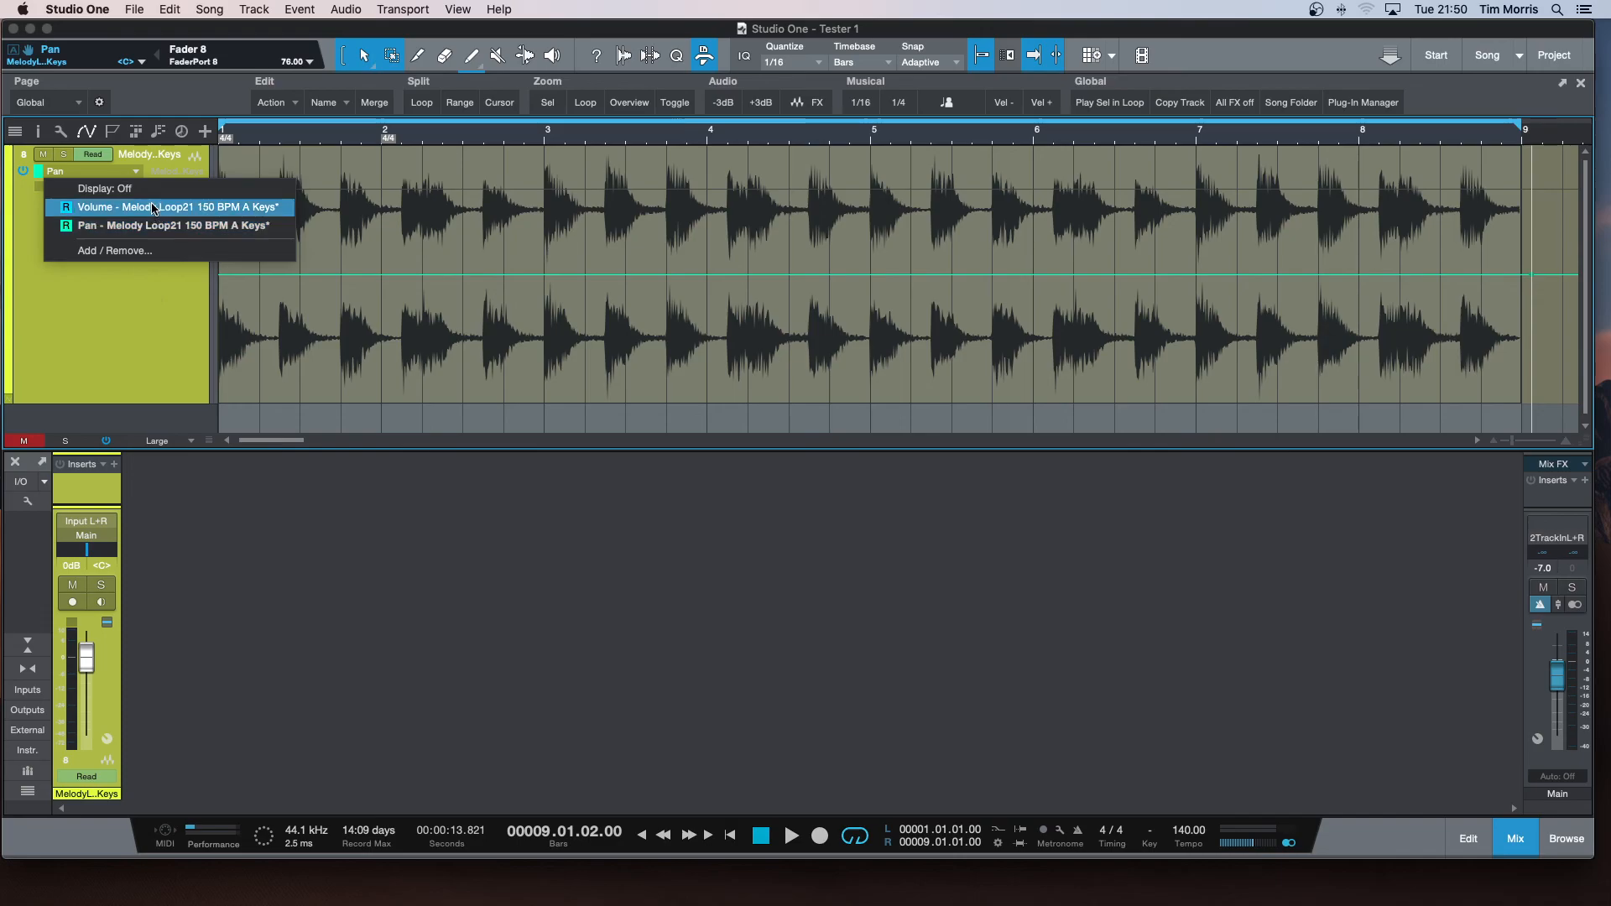
left_click(136, 304)
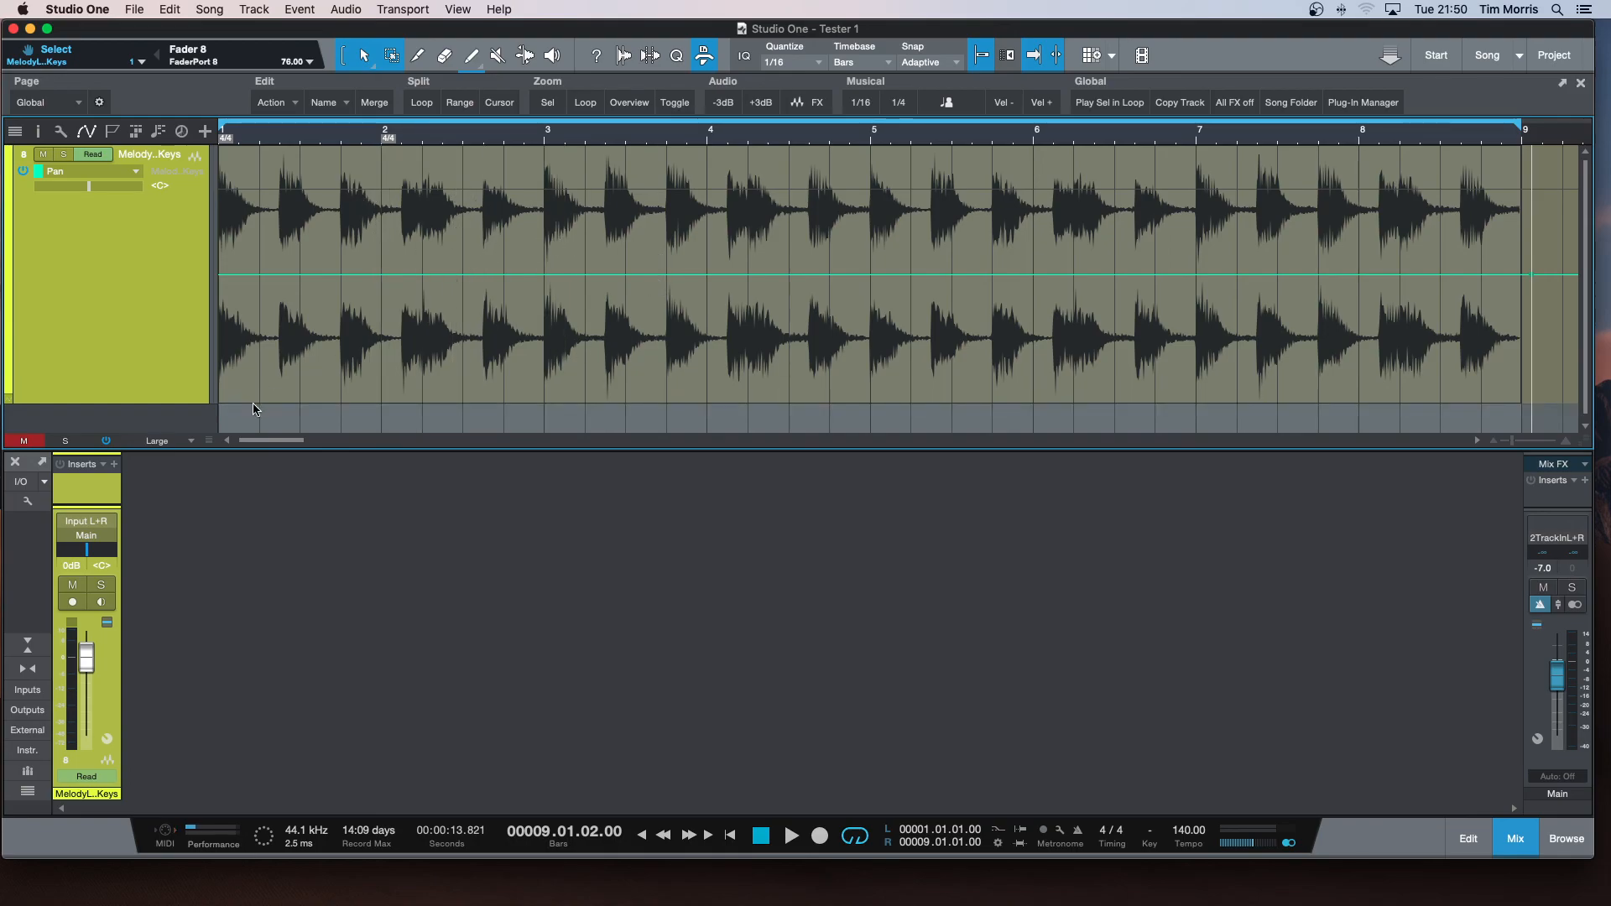
left_click(91, 133)
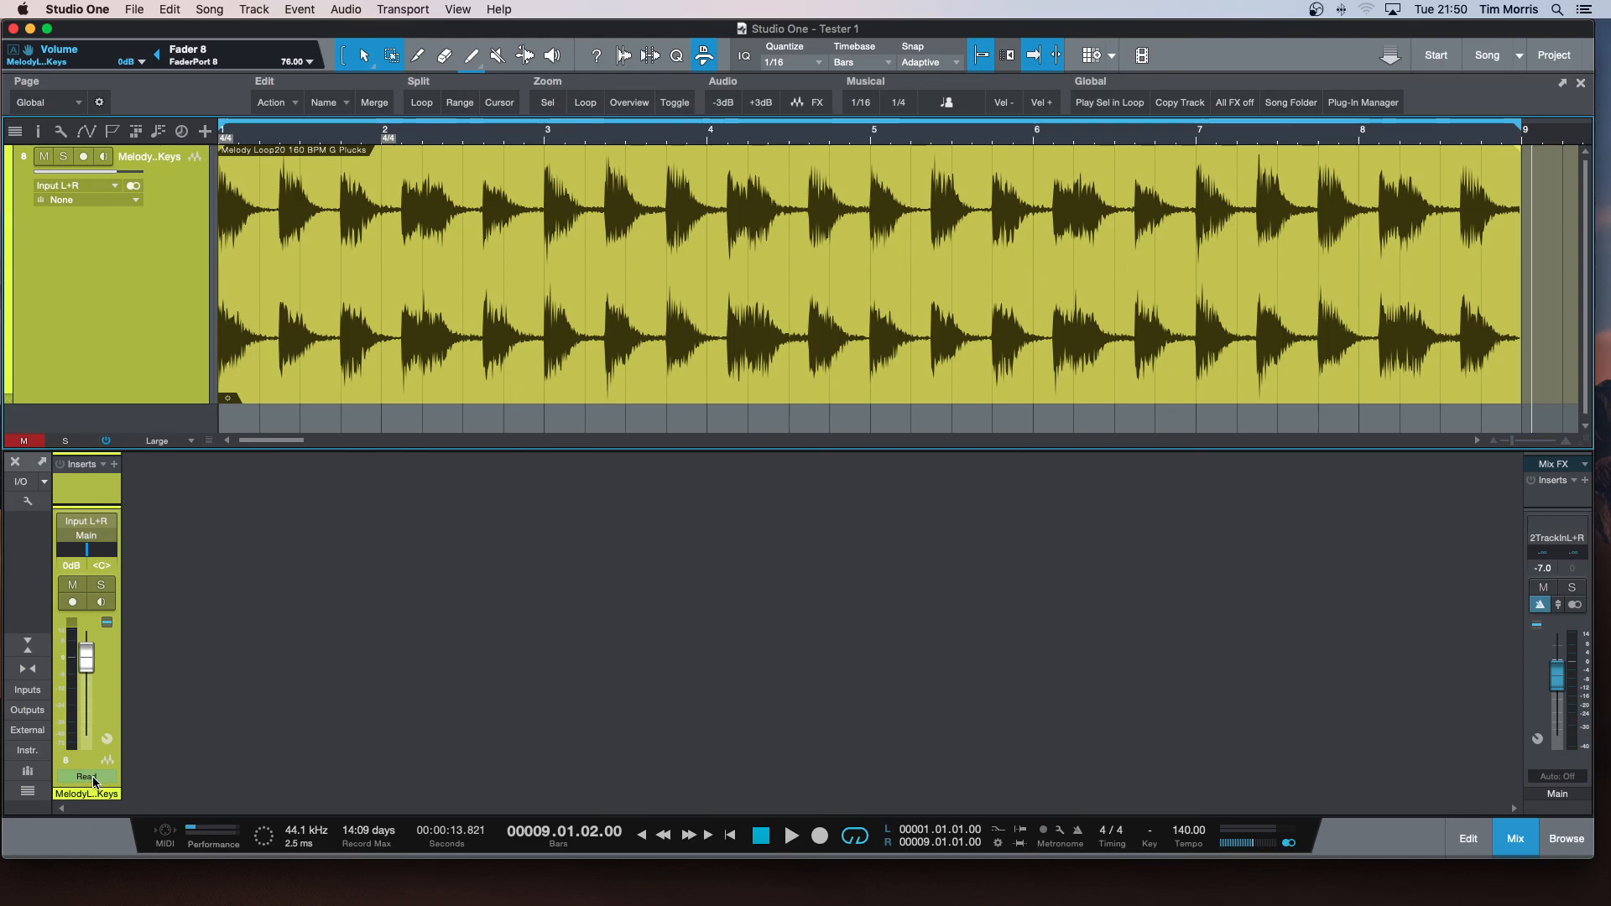
left_click(228, 403)
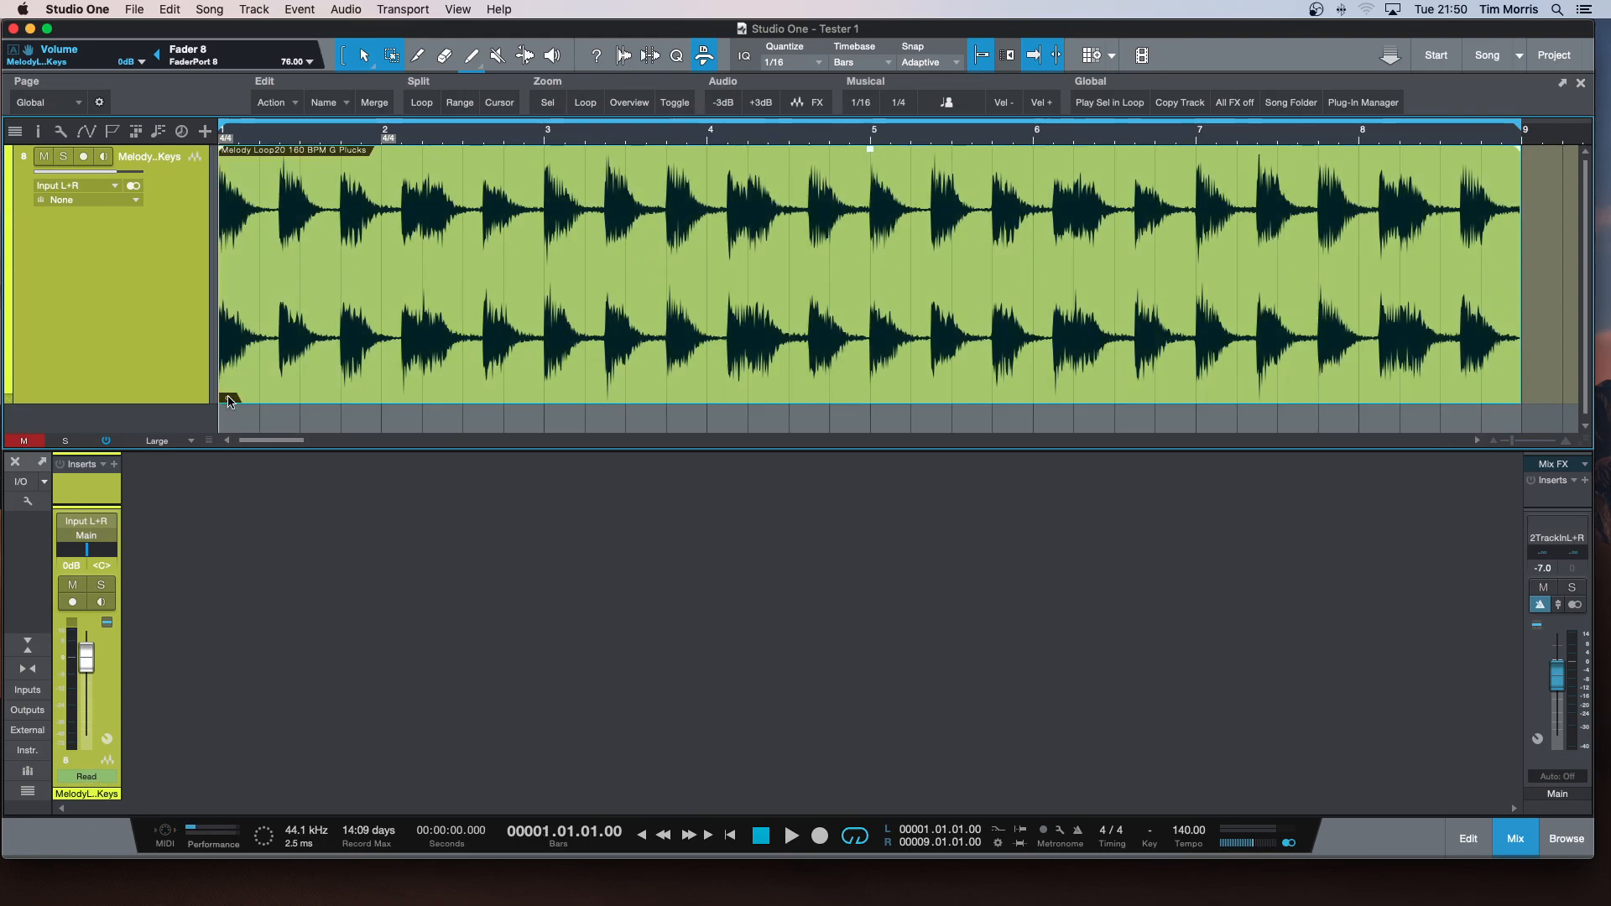